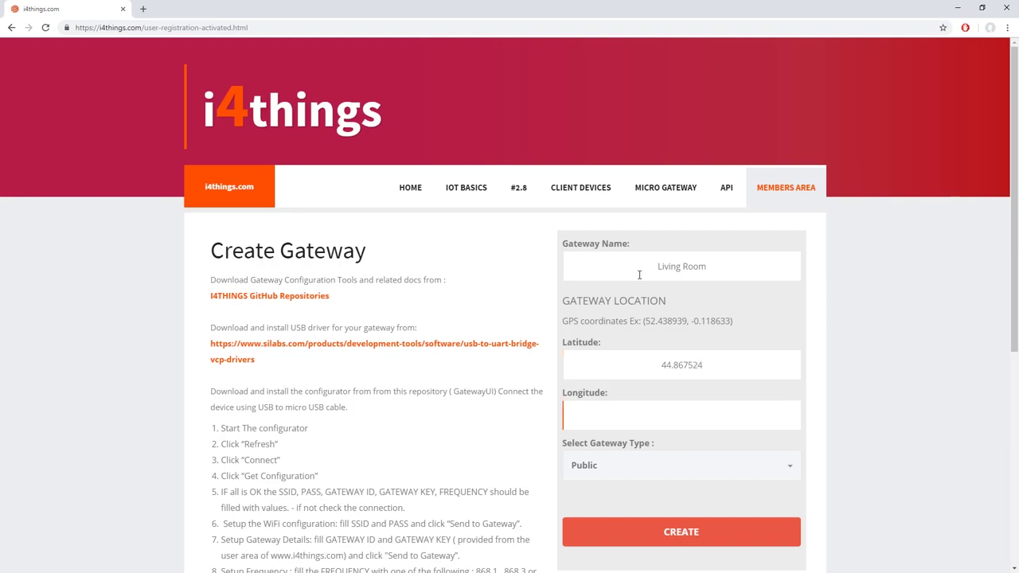
Create the Living Room gateway as Public with longitude 13.849897
{"action": "type", "text": "13.849897"}
{"action": "left_click", "coordinate": [632, 471]}
{"action": "left_click", "coordinate": [637, 519]}
{"action": "left_click", "coordinate": [617, 522]}
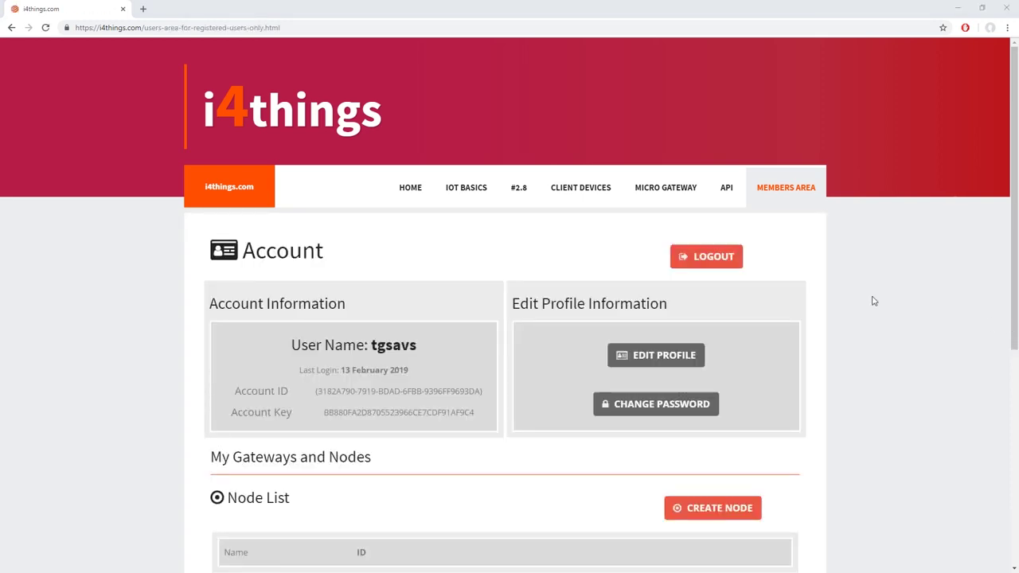
From the Living Room gateway details, follow the GitHub link to the Silicon Labs CP210x driver page
{"action": "scroll", "coordinate": [396, 328], "scroll_direction": "down", "scroll_amount": 5}
{"action": "left_click", "coordinate": [336, 306]}
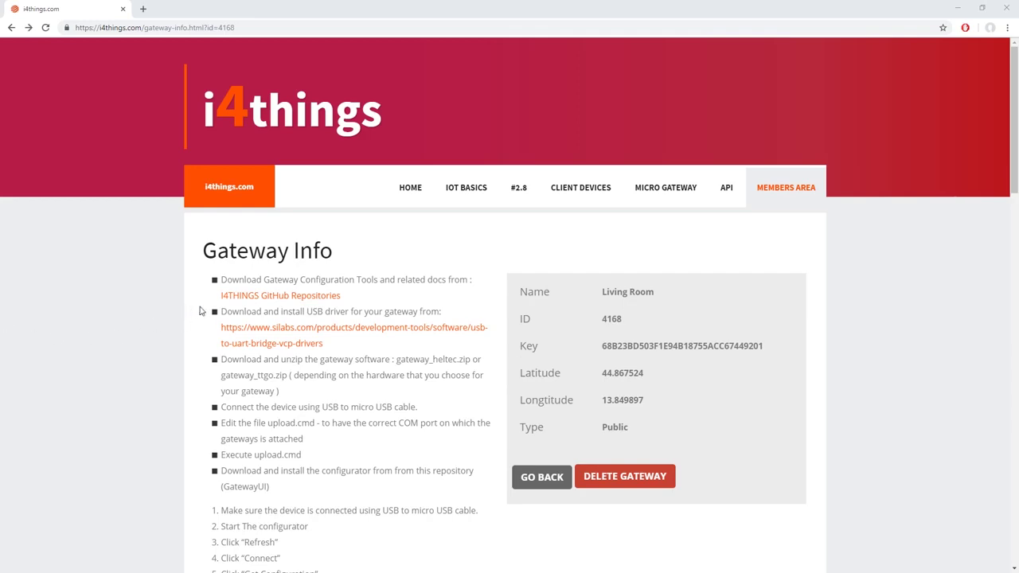
{"action": "left_click", "coordinate": [237, 298]}
{"action": "left_click", "coordinate": [393, 331]}
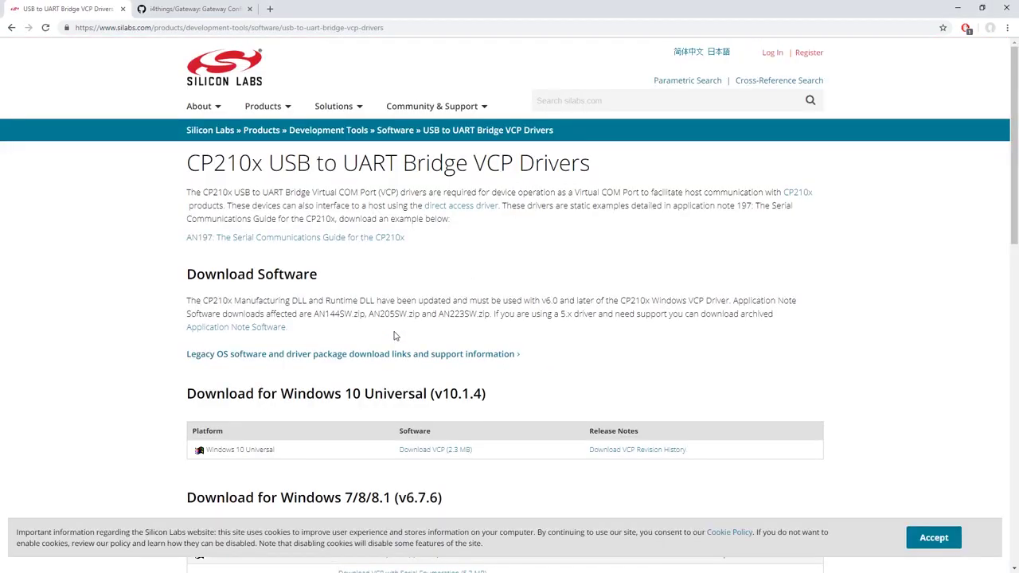
Download the Windows 10 Universal CP210x VCP driver package (2.3 MB)
{"action": "scroll", "coordinate": [335, 284], "scroll_direction": "down", "scroll_amount": 2}
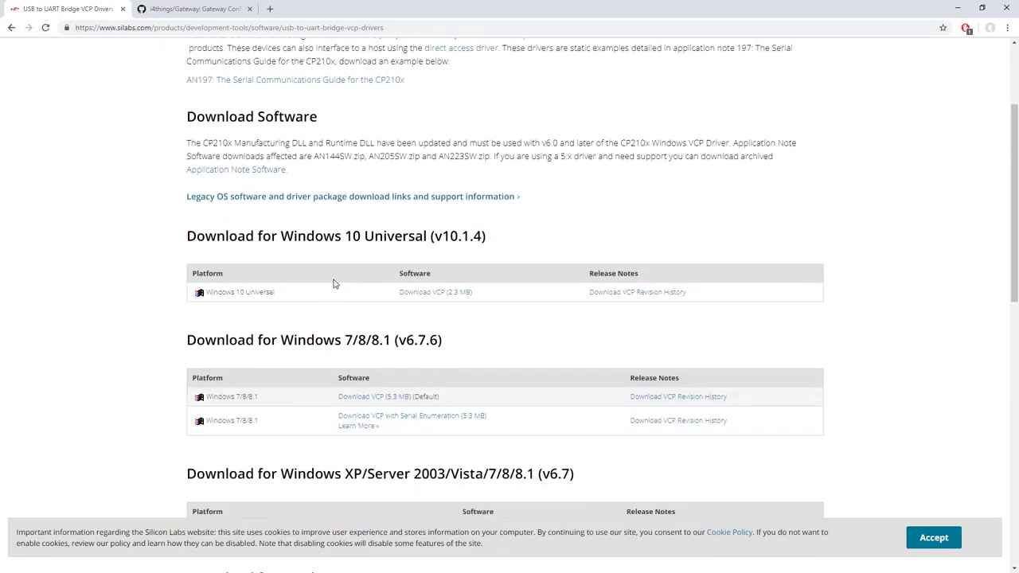
{"action": "scroll", "coordinate": [334, 284], "scroll_direction": "down", "scroll_amount": 8}
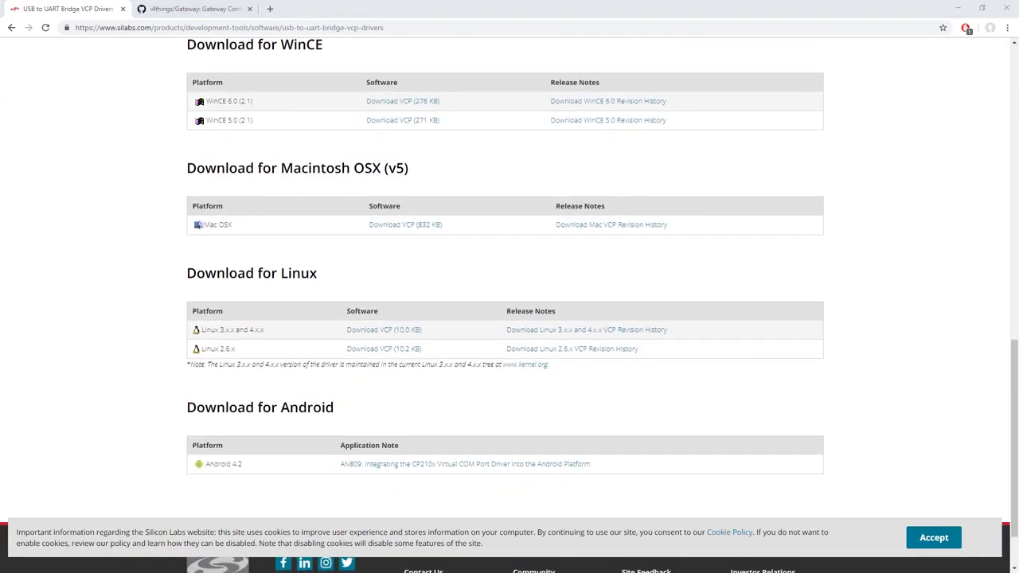
{"action": "scroll", "coordinate": [637, 382], "scroll_direction": "up", "scroll_amount": 7}
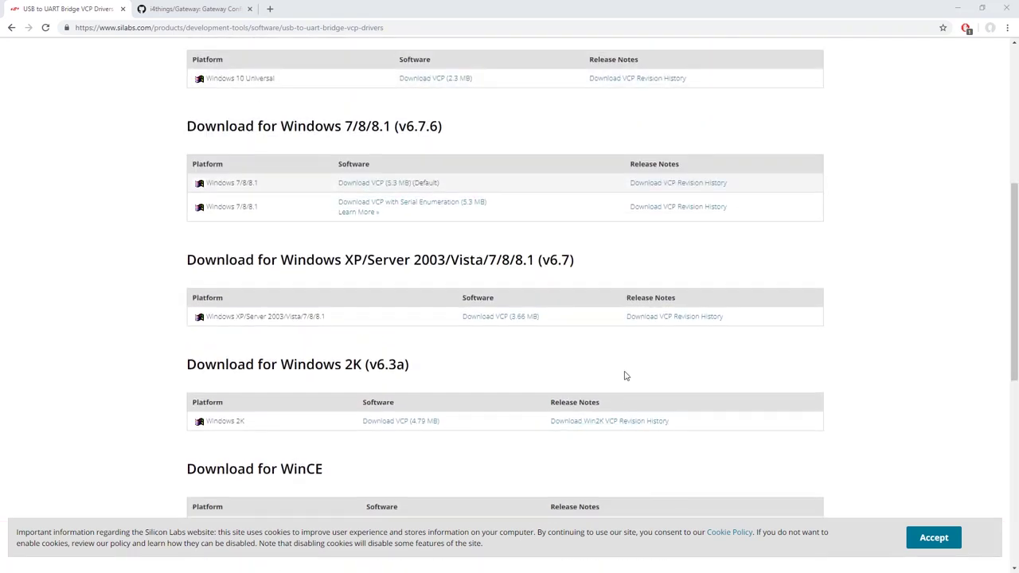
{"action": "scroll", "coordinate": [580, 364], "scroll_direction": "up", "scroll_amount": 2}
{"action": "left_click", "coordinate": [435, 343]}
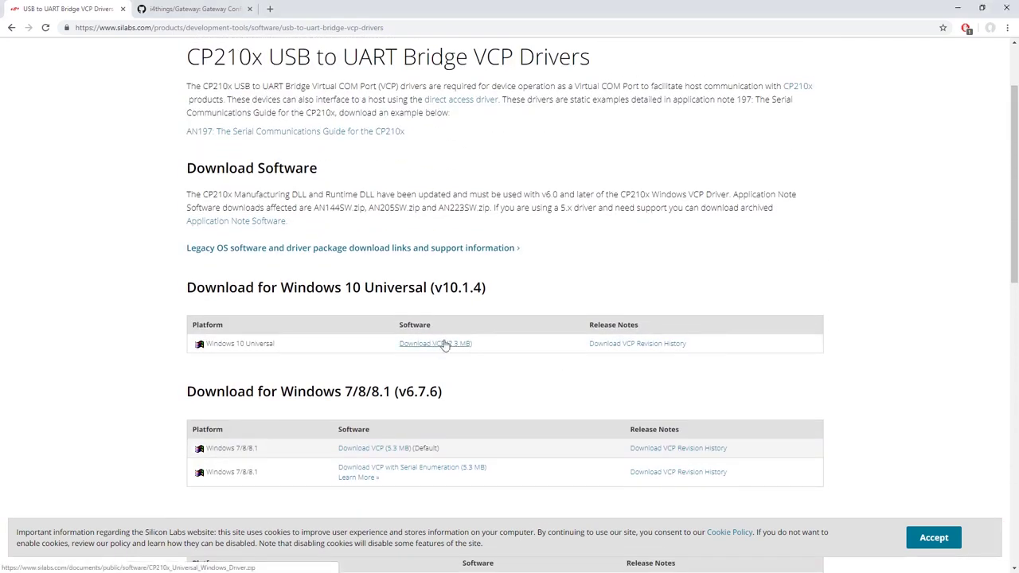
Extract all files of the downloaded driver zip into the USB Driver folder
{"action": "left_click", "coordinate": [91, 561]}
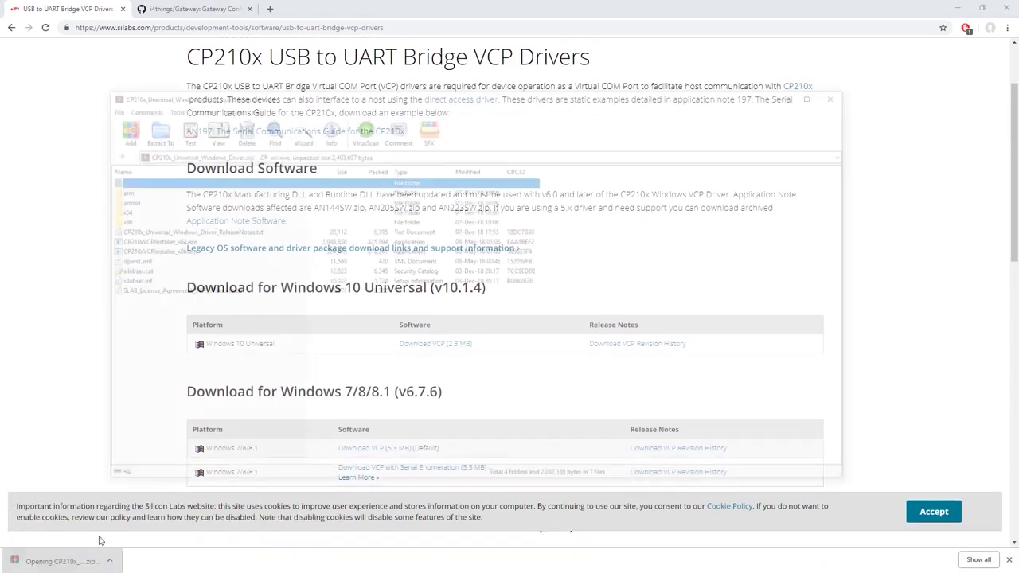
{"action": "key", "text": "ctrl+a"}
{"action": "key", "text": "alt+e"}
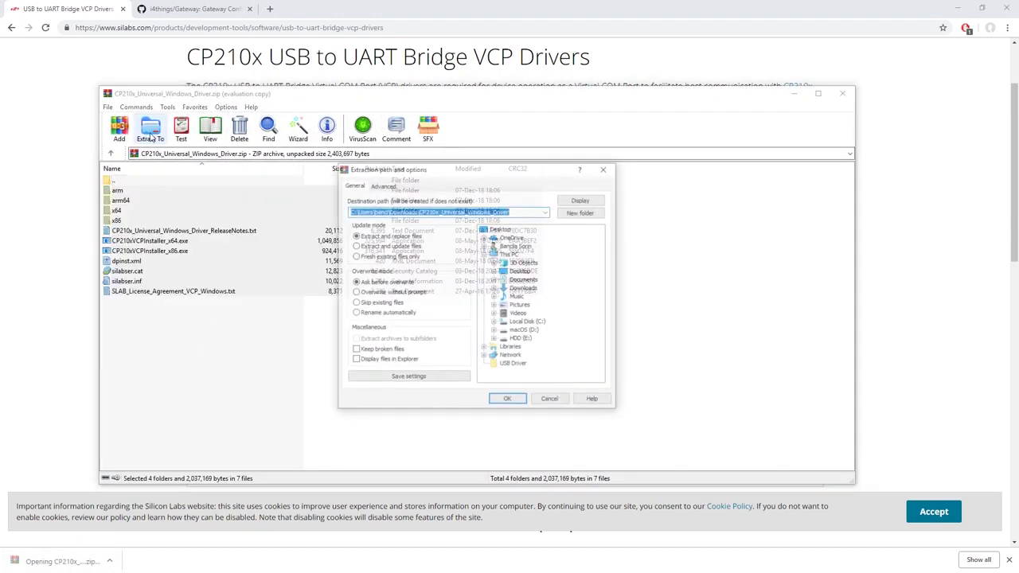
{"action": "left_click", "coordinate": [511, 365]}
{"action": "left_click", "coordinate": [506, 400]}
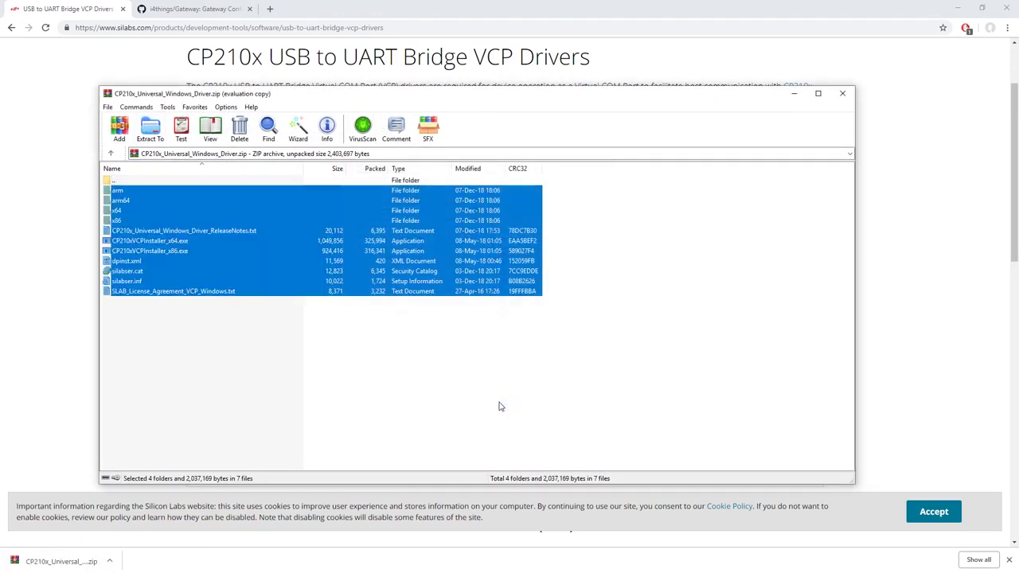
{"action": "left_click", "coordinate": [843, 94]}
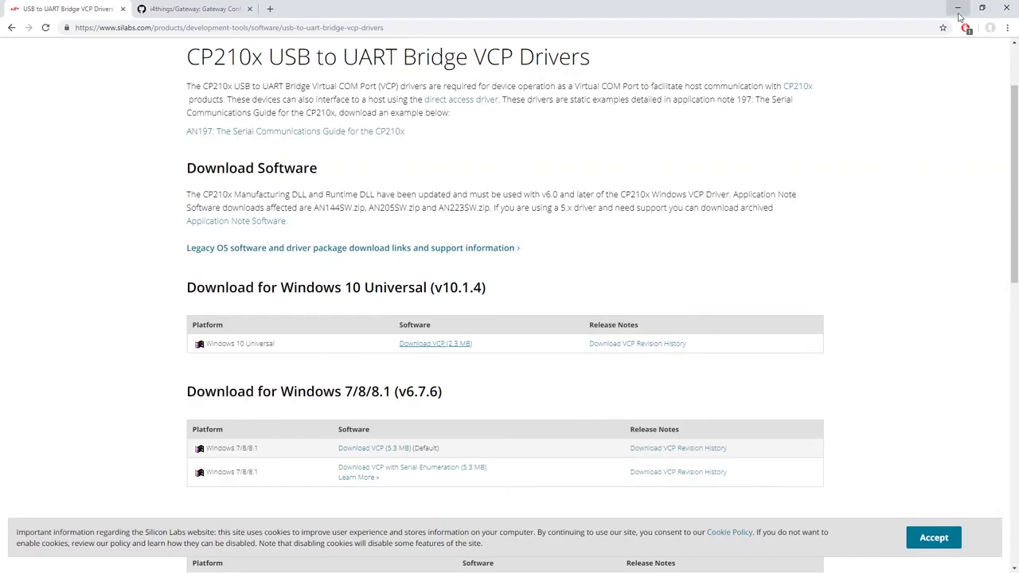
{"action": "left_click", "coordinate": [958, 8]}
Install the CP210x driver by running CP210xVCPInstaller_x64.exe from the USB Driver folder
{"action": "double_click", "coordinate": [284, 168]}
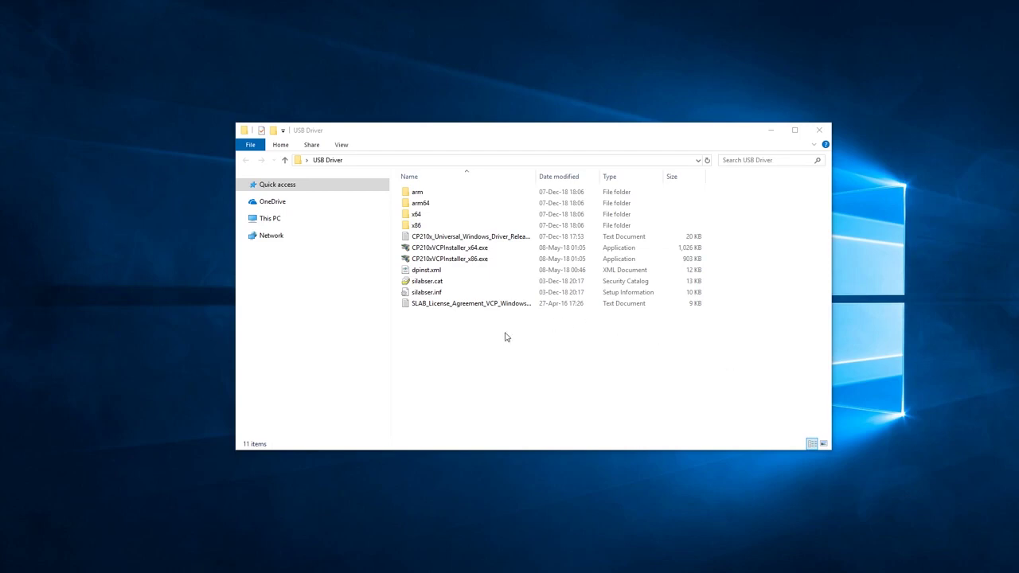
{"action": "left_click", "coordinate": [491, 253]}
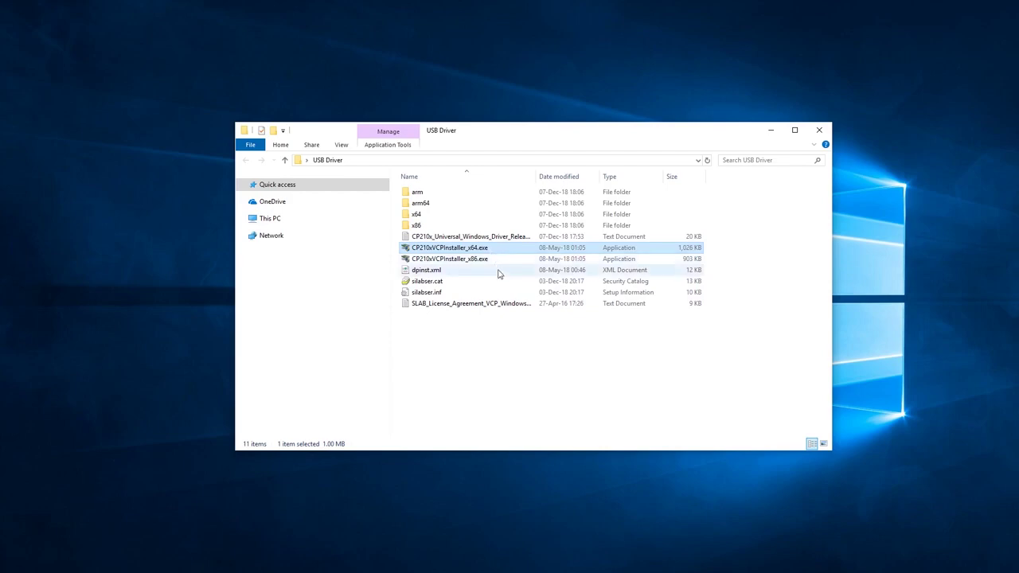
{"action": "left_click", "coordinate": [478, 262]}
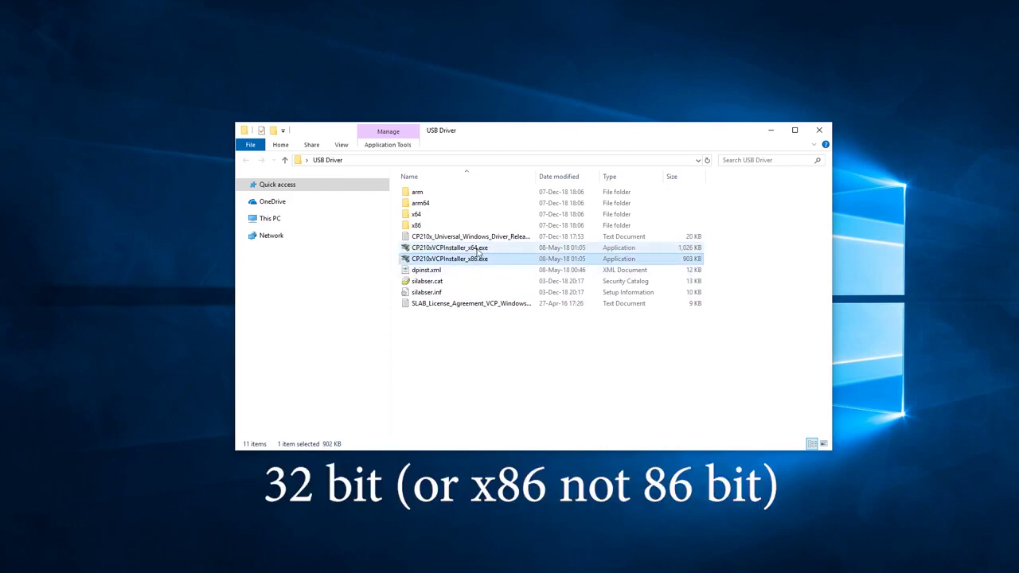
{"action": "double_click", "coordinate": [478, 251]}
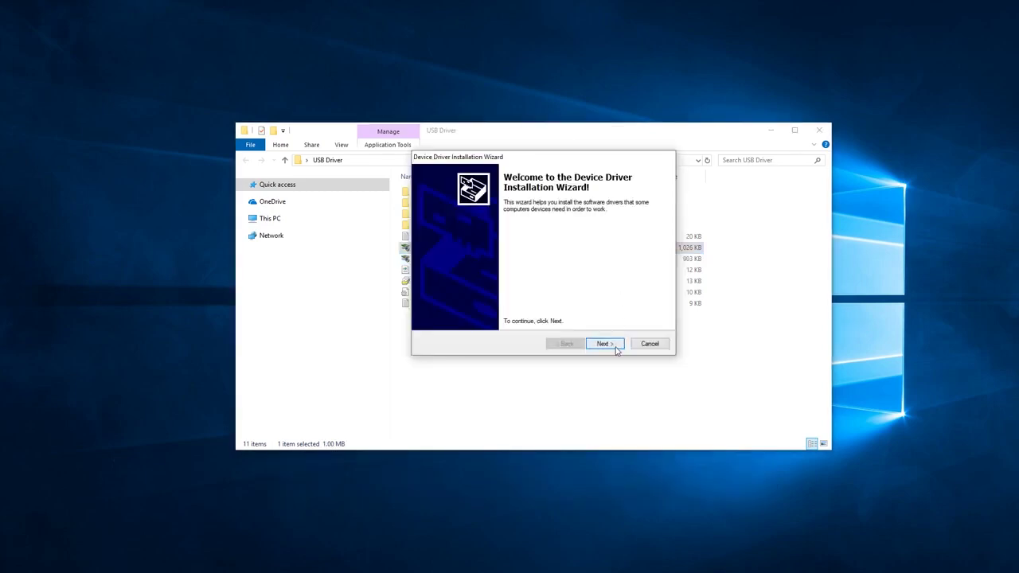
{"action": "left_click", "coordinate": [604, 344]}
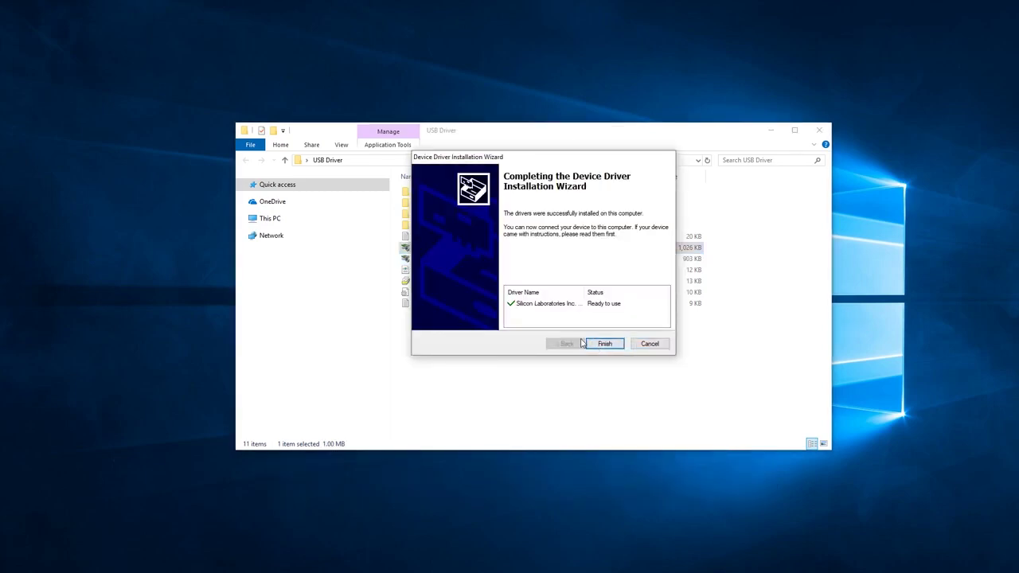
{"action": "left_click", "coordinate": [599, 344]}
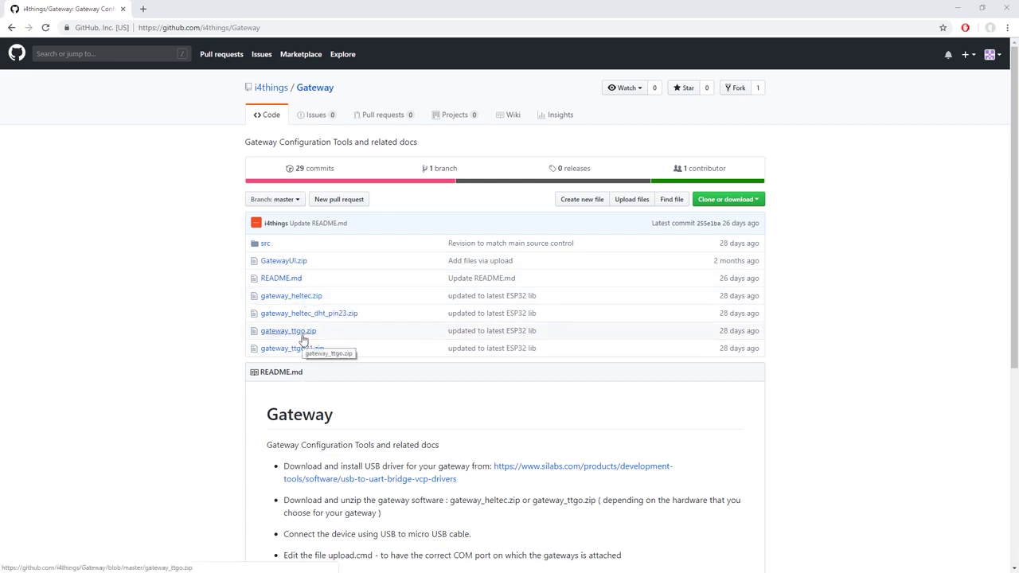
Download gateway_heltec.zip from GitHub and extract the gateway_heltec folder onto the Desktop
{"action": "left_click", "coordinate": [309, 296]}
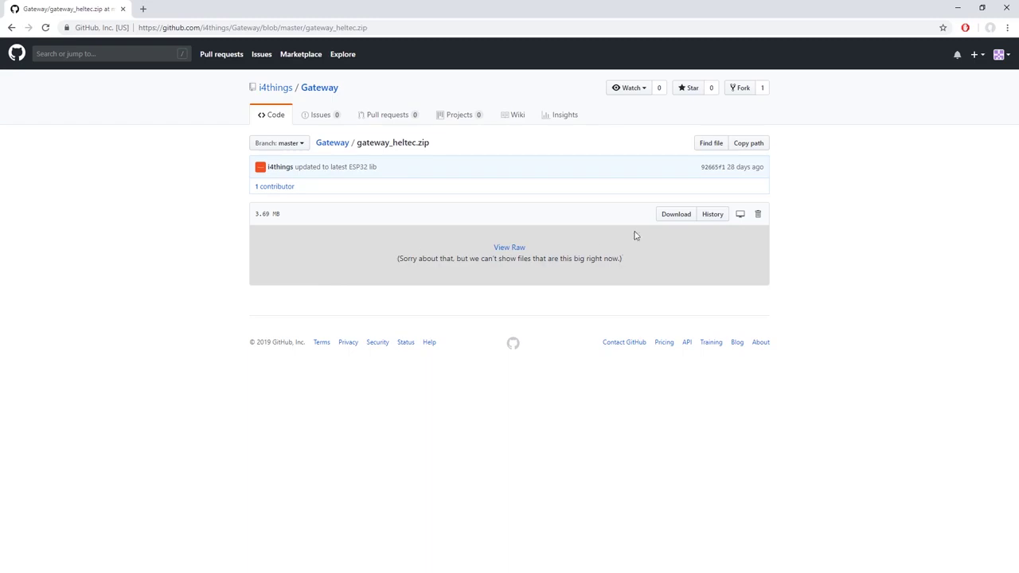
{"action": "left_click", "coordinate": [667, 220]}
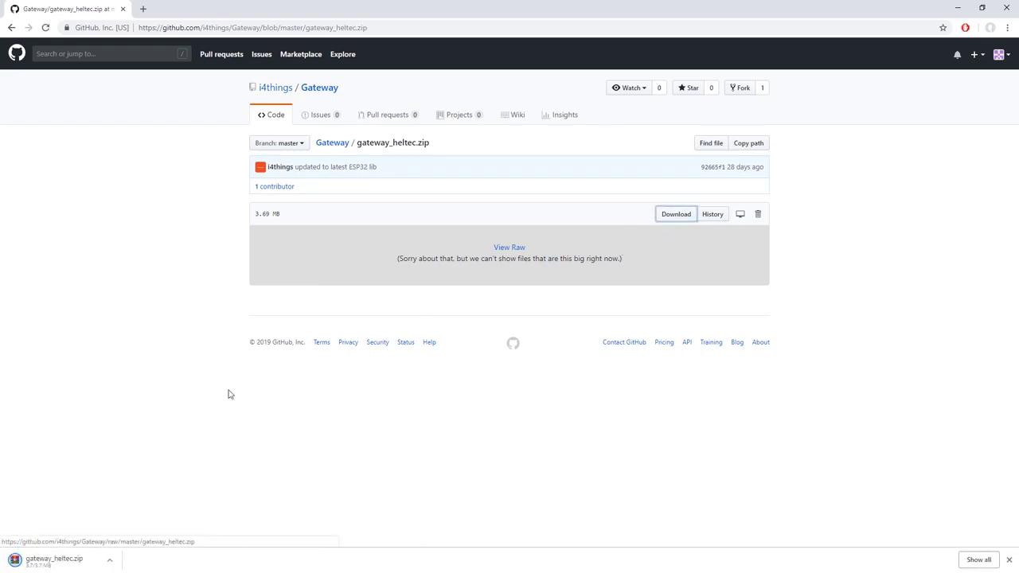
{"action": "left_click", "coordinate": [67, 563]}
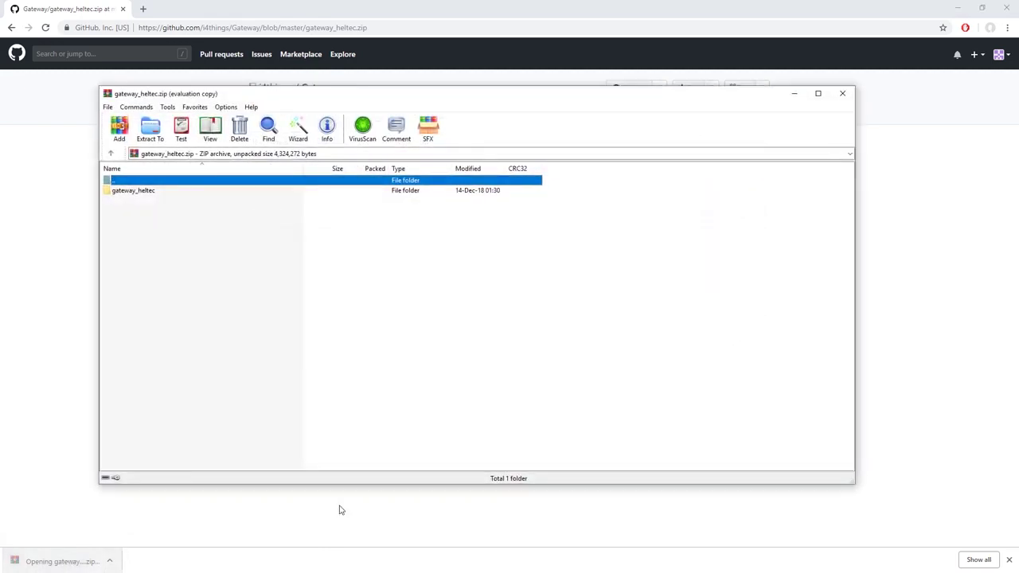
{"action": "left_click", "coordinate": [128, 191]}
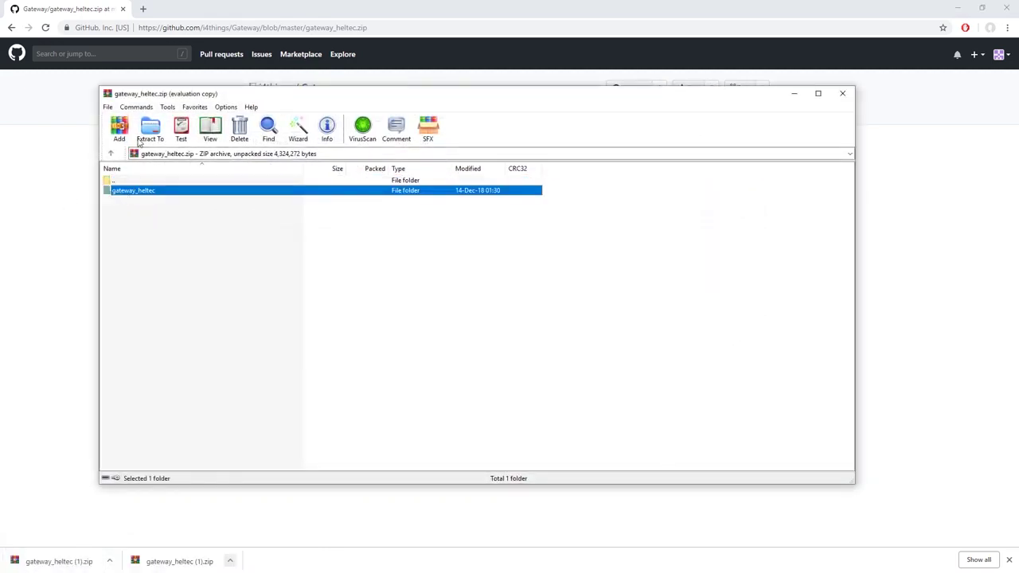
{"action": "left_click", "coordinate": [150, 129]}
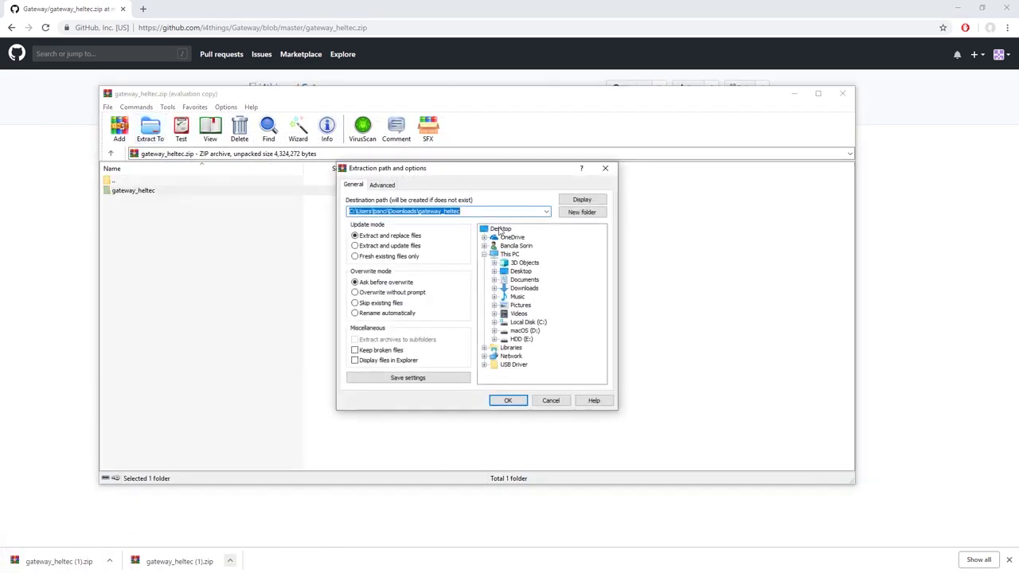
{"action": "left_click", "coordinate": [500, 229]}
{"action": "left_click", "coordinate": [516, 402]}
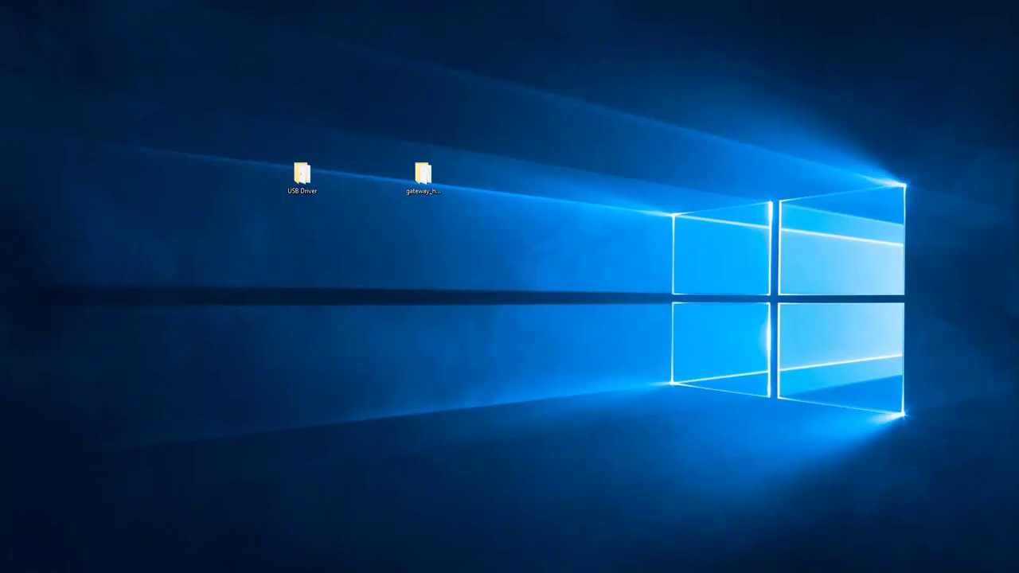
{"action": "left_click", "coordinate": [302, 177]}
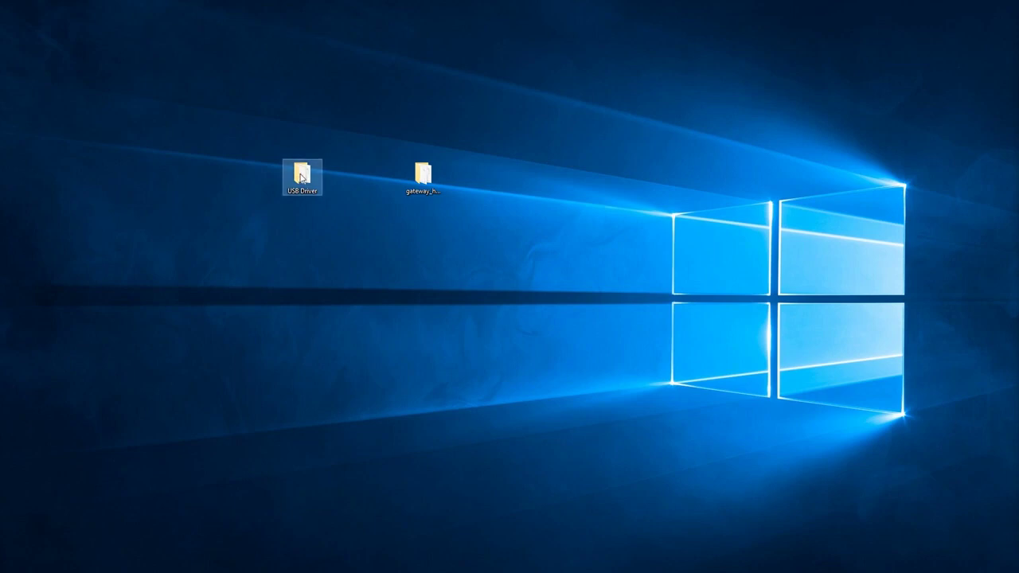
{"action": "left_click", "coordinate": [427, 194]}
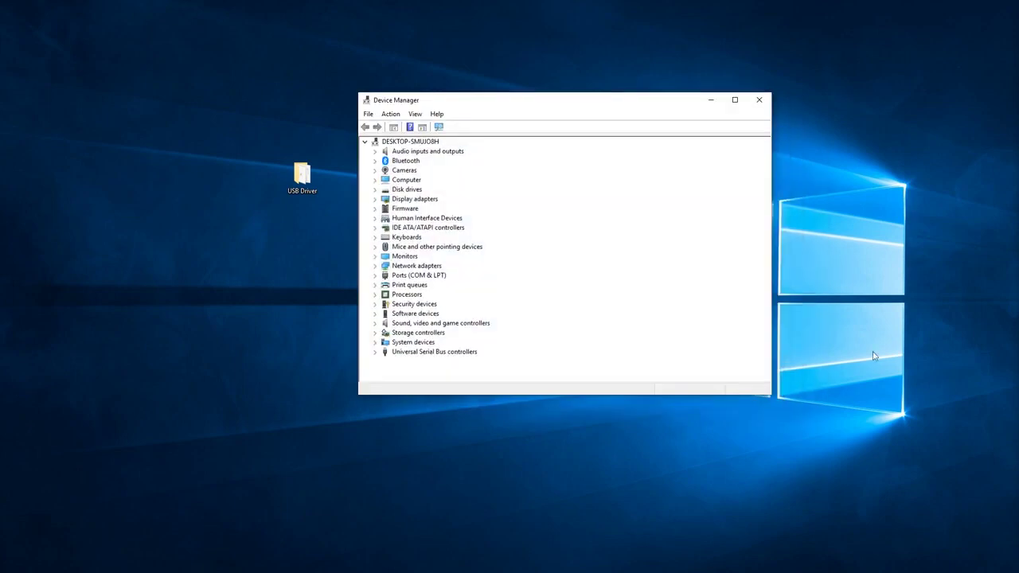
{"action": "left_click", "coordinate": [376, 278]}
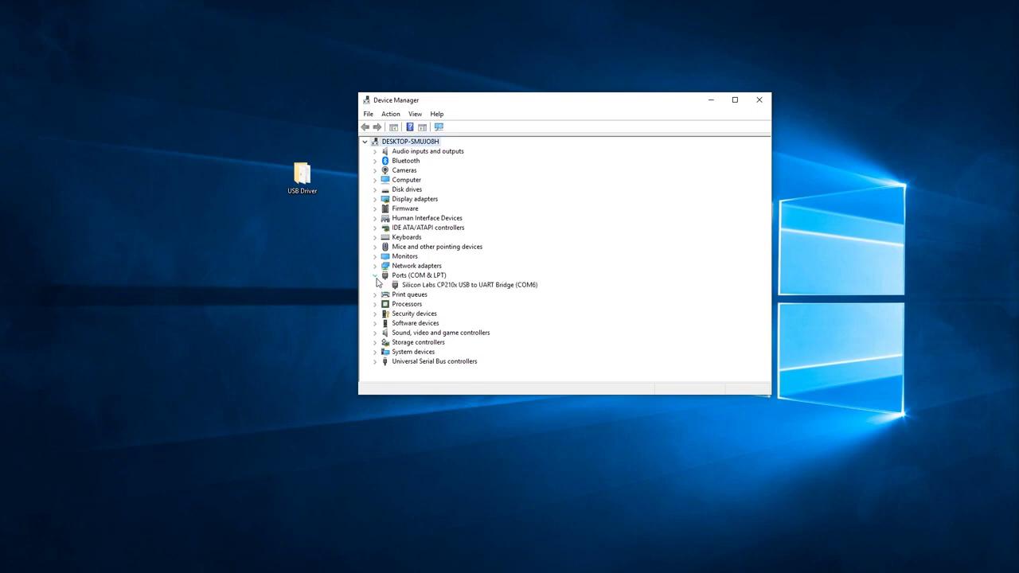
{"action": "right_click", "coordinate": [449, 292]}
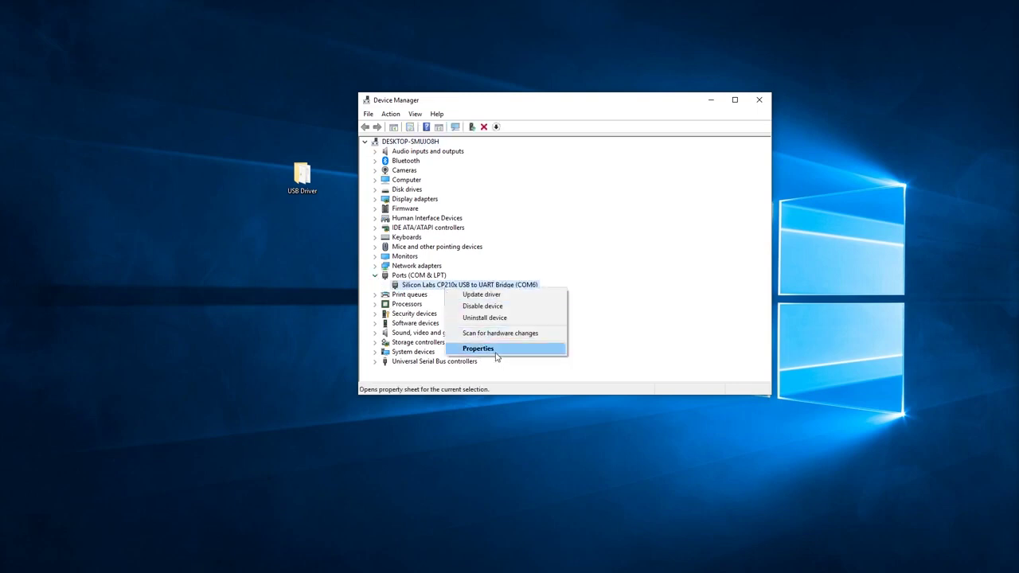
{"action": "left_click", "coordinate": [479, 349]}
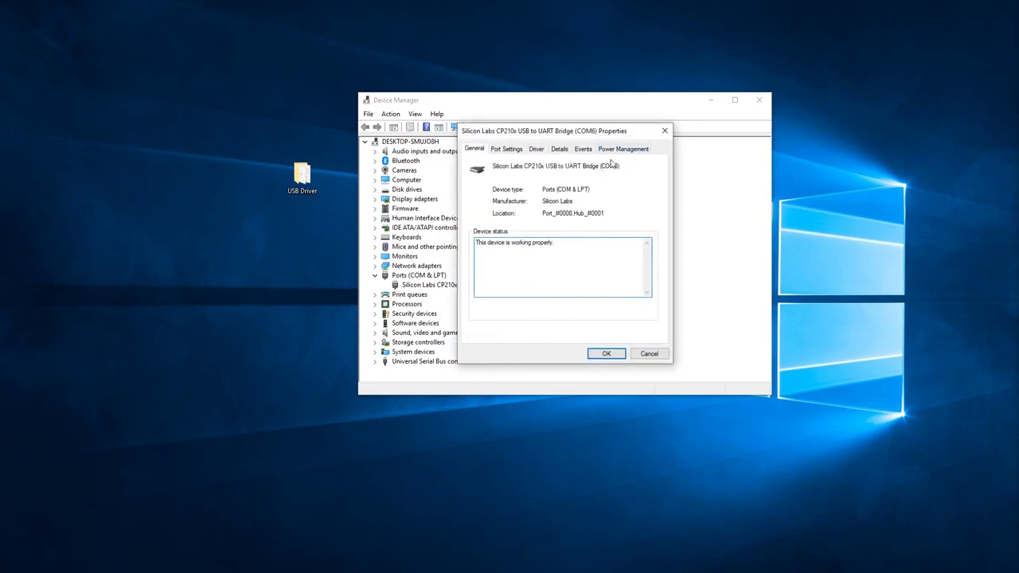
{"action": "left_click", "coordinate": [606, 354]}
{"action": "left_click", "coordinate": [760, 100]}
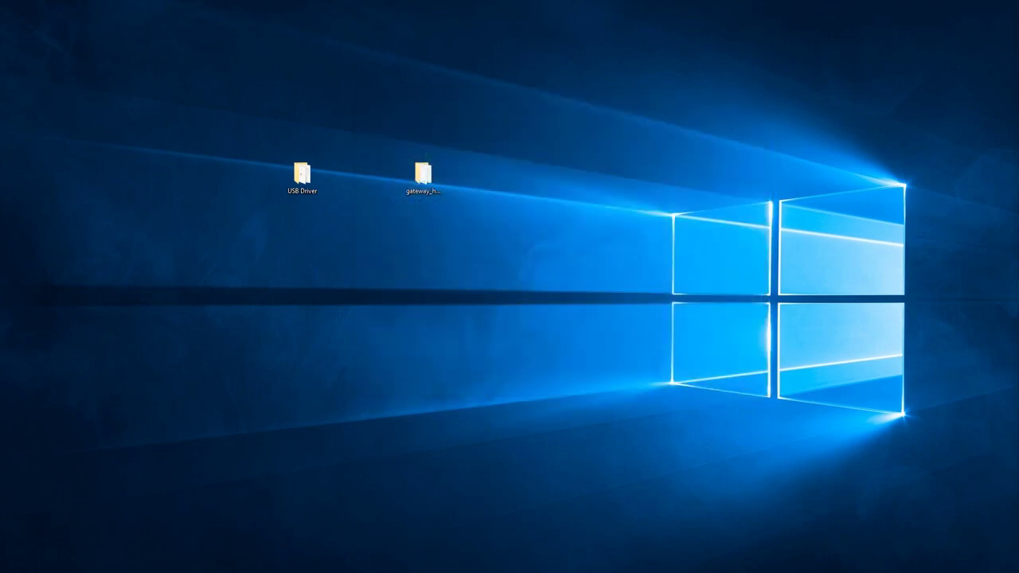
Edit upload.cmd in the gateway_heltec folder, changing the port from COM11 to COM6
{"action": "double_click", "coordinate": [422, 167]}
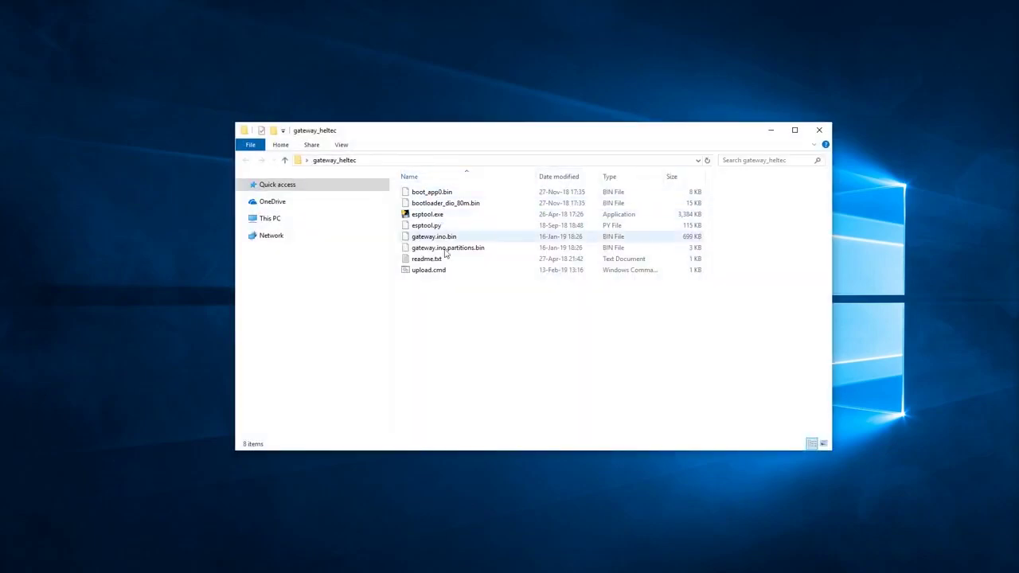
{"action": "left_click", "coordinate": [418, 275]}
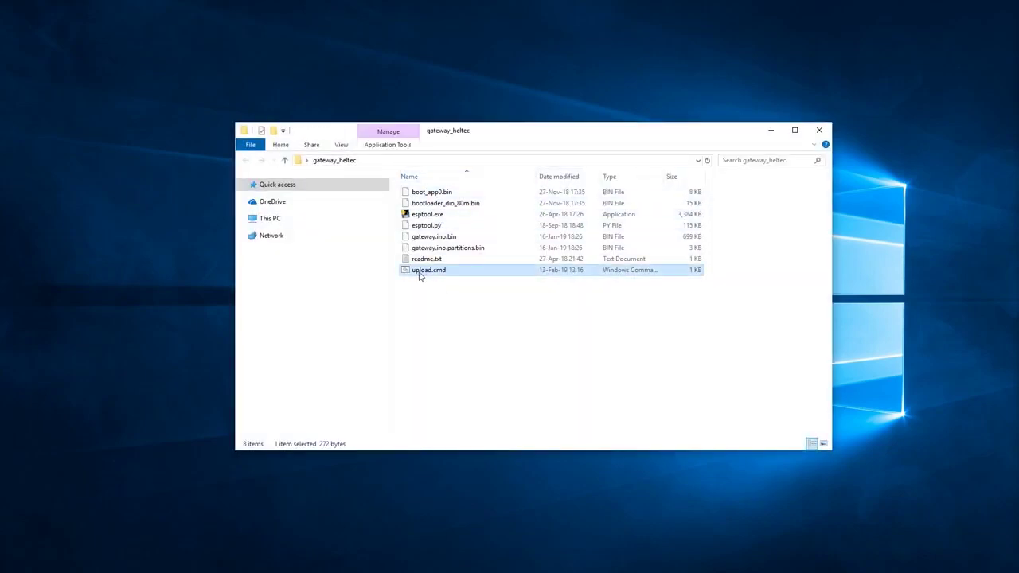
{"action": "right_click", "coordinate": [419, 276]}
{"action": "left_click", "coordinate": [434, 292]}
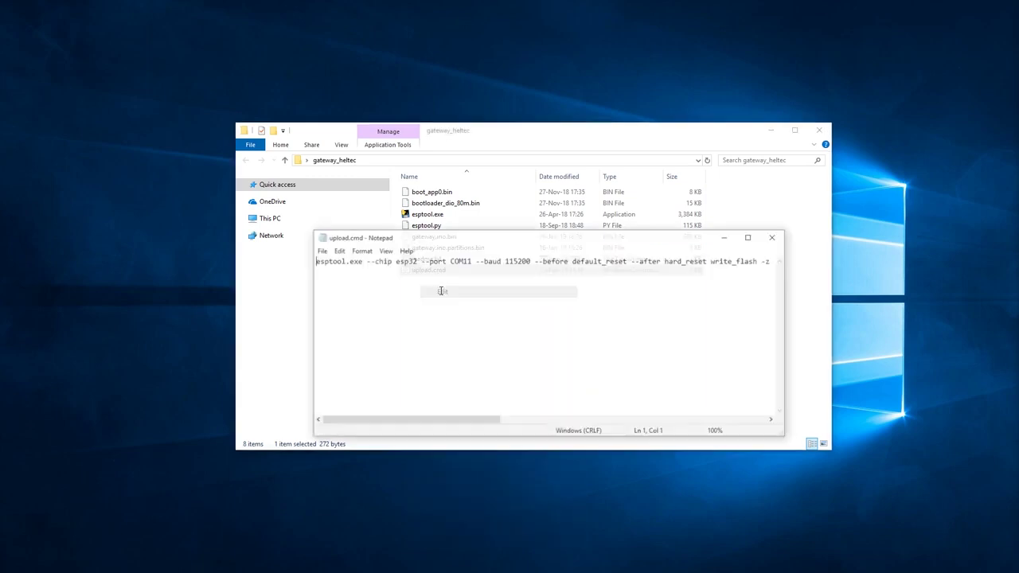
{"action": "left_click_drag", "start_coordinate": [420, 261], "coordinate": [472, 258]}
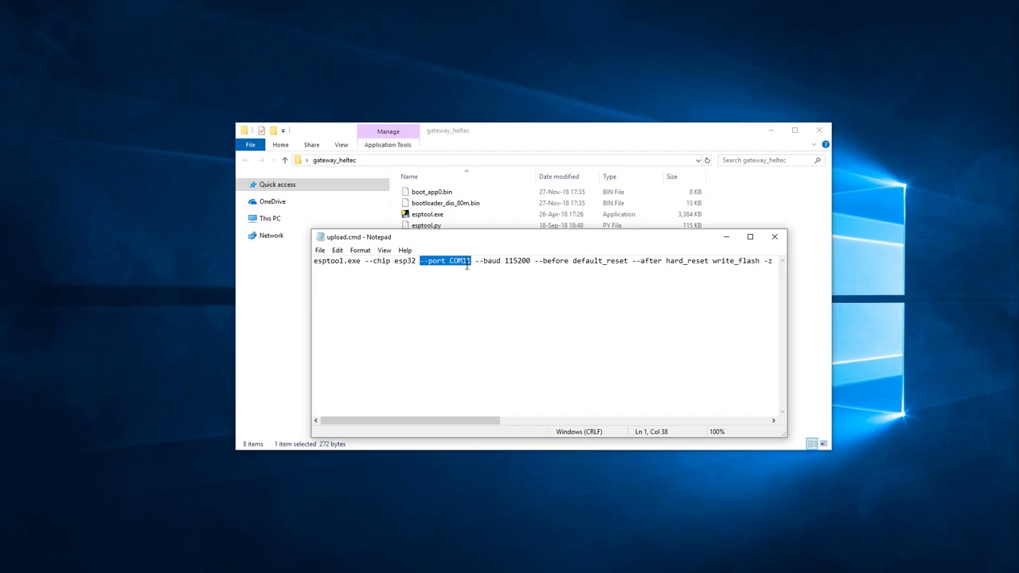
{"action": "left_click", "coordinate": [464, 263]}
{"action": "key", "text": "shift+Left"}
{"action": "key", "text": "shift+Left"}
{"action": "type", "text": "6"}
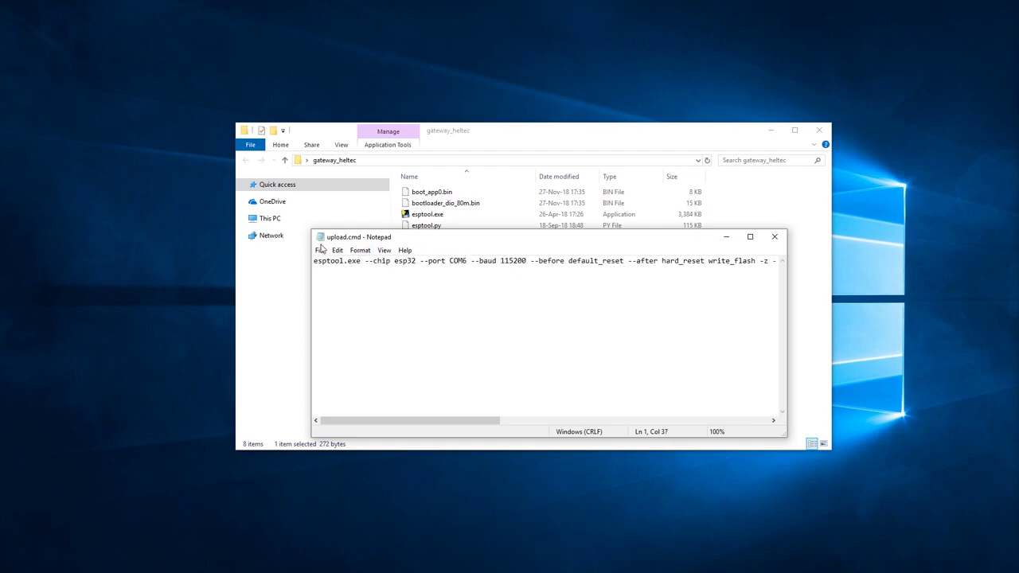
Save and close upload.cmd, then run it to flash the gateway
{"action": "left_click", "coordinate": [321, 249]}
{"action": "left_click", "coordinate": [330, 284]}
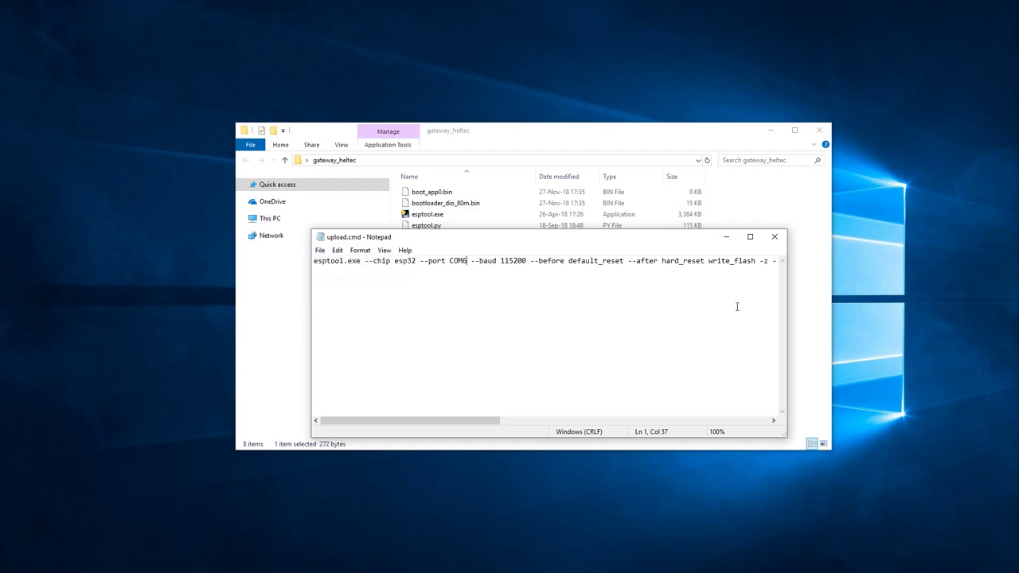
{"action": "left_click", "coordinate": [775, 238]}
{"action": "key", "text": "Return"}
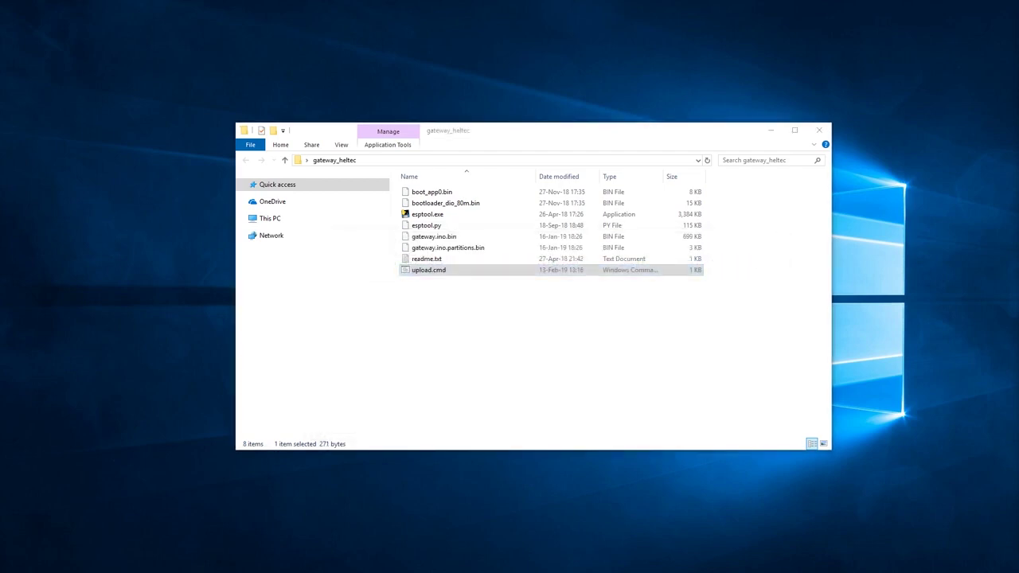
{"action": "double_click", "coordinate": [439, 273]}
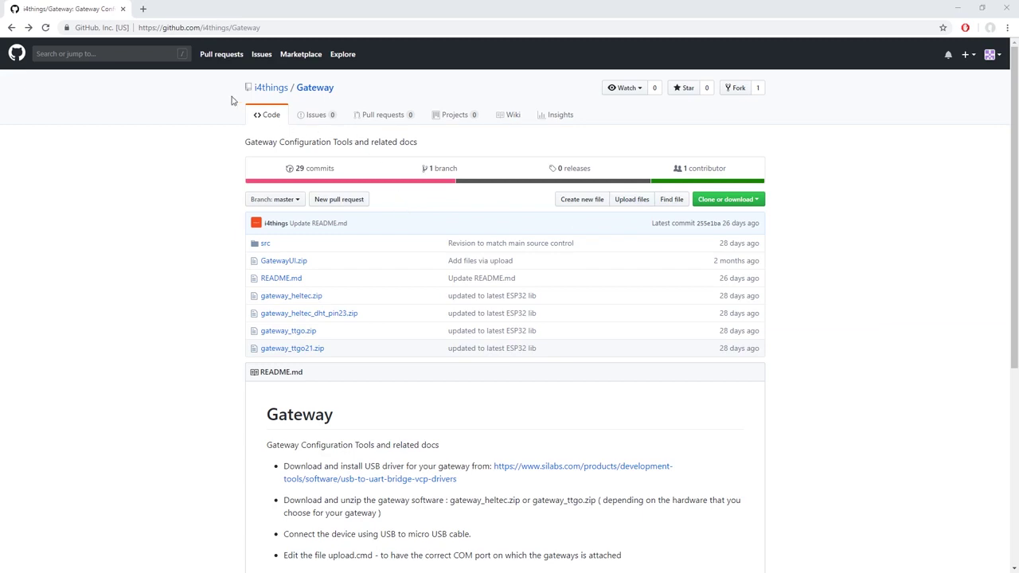
Download GatewayUI.zip and extract its installer files into Desktop\GatewayUI
{"action": "left_click", "coordinate": [281, 265]}
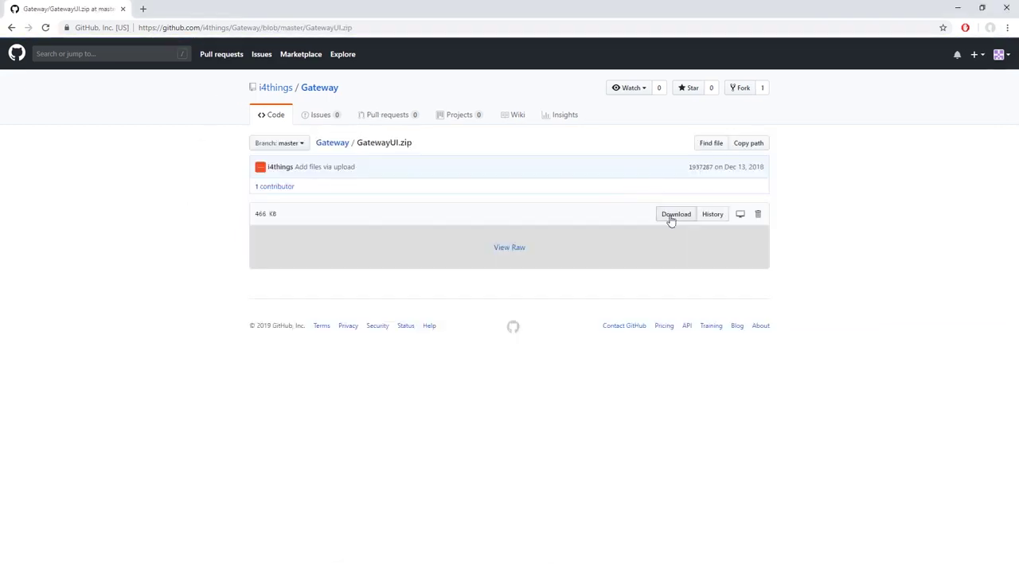
{"action": "left_click", "coordinate": [673, 222]}
{"action": "left_click", "coordinate": [58, 562]}
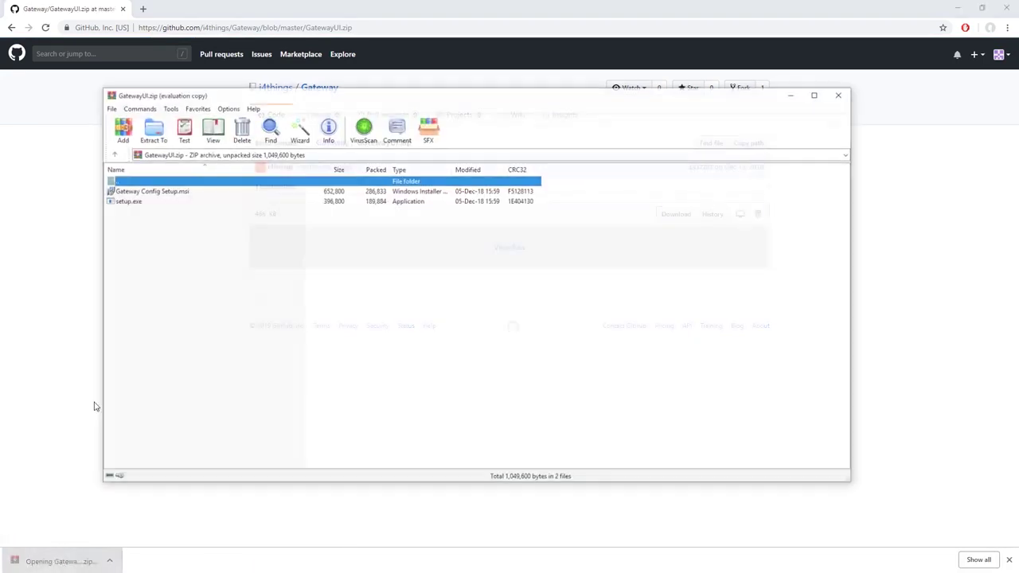
{"action": "left_click", "coordinate": [131, 200]}
{"action": "left_click", "coordinate": [151, 129]}
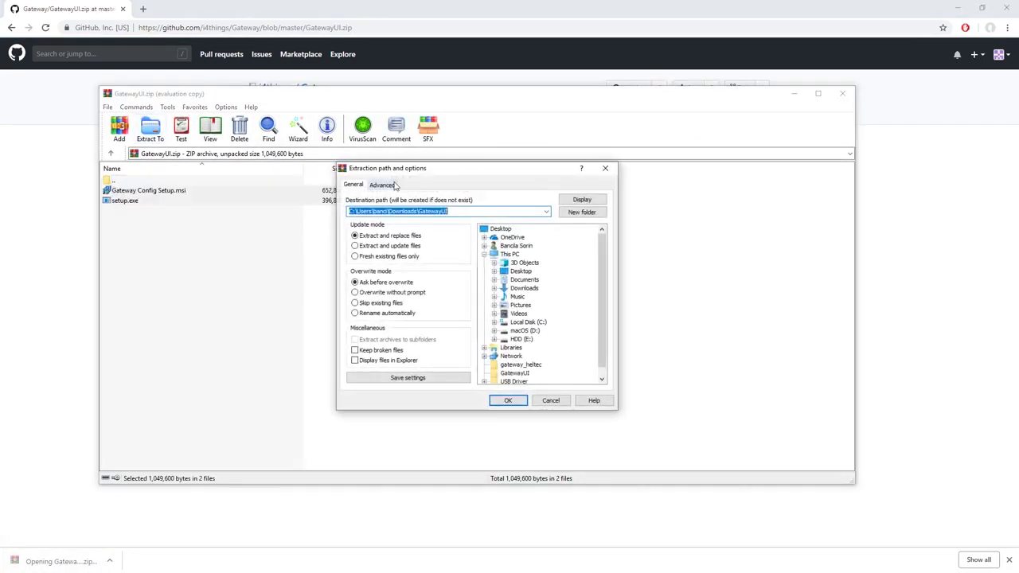
{"action": "left_click", "coordinate": [514, 365]}
{"action": "left_click", "coordinate": [509, 401]}
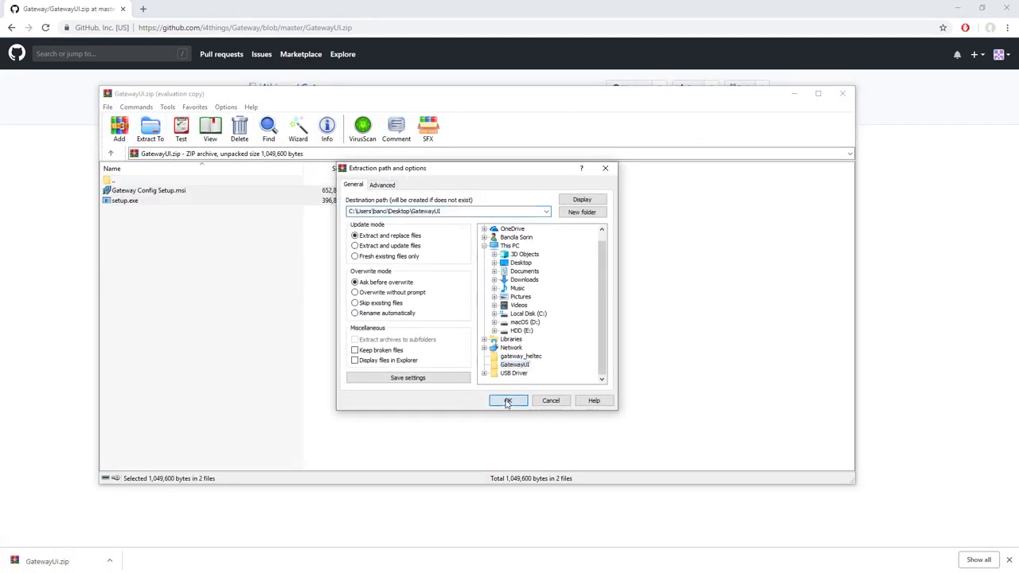
{"action": "left_click", "coordinate": [843, 93]}
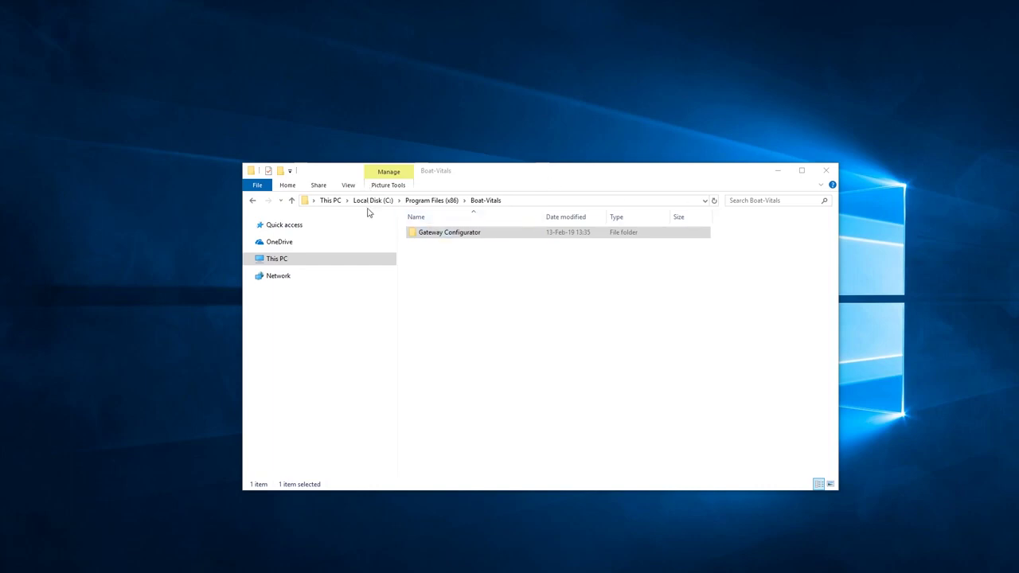
Launch GatewayConfig.exe from the Gateway Configurator folder and check port COM6
{"action": "double_click", "coordinate": [450, 233]}
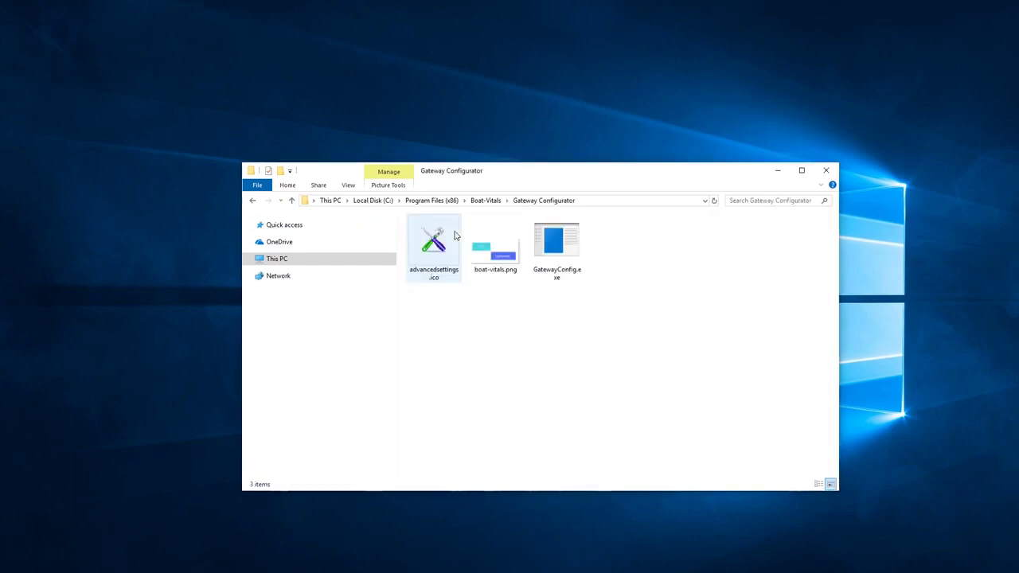
{"action": "double_click", "coordinate": [552, 245]}
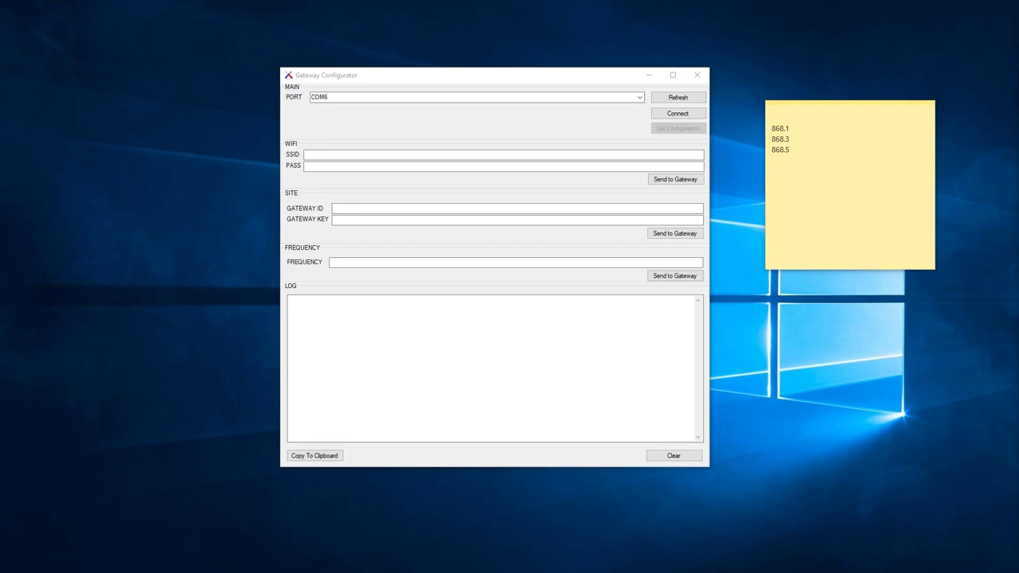
{"action": "left_click", "coordinate": [405, 98]}
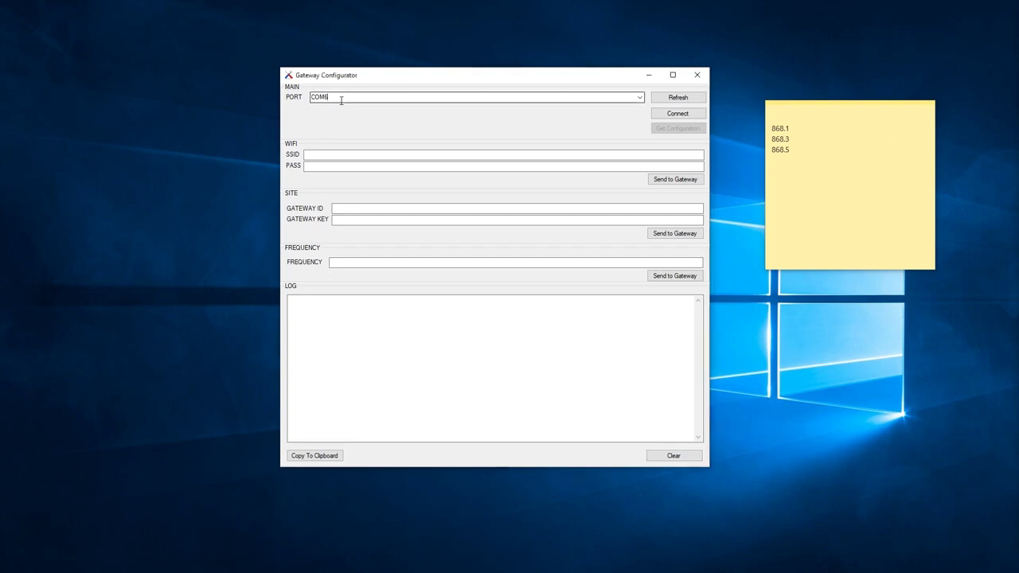
Check the PORT, WiFi SSID and WiFi password fields in Gateway Configurator
{"action": "left_click", "coordinate": [334, 97]}
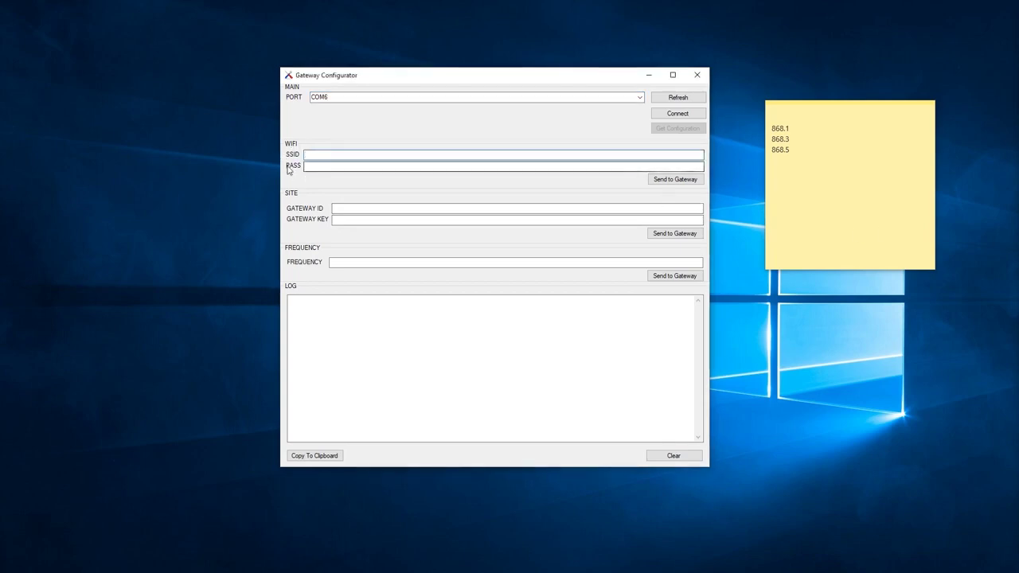
{"action": "left_click", "coordinate": [311, 157]}
{"action": "left_click", "coordinate": [313, 165]}
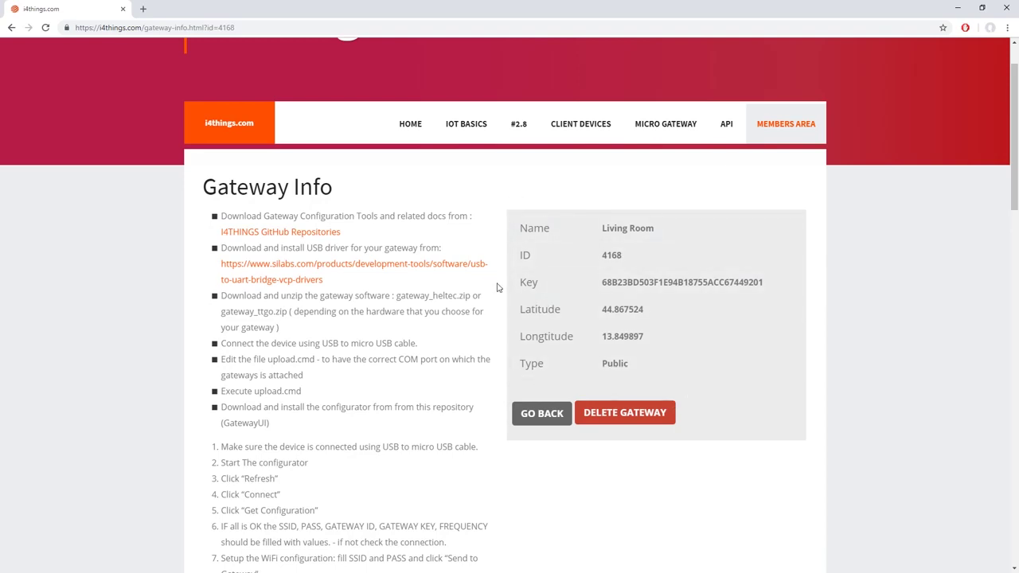
Highlight the Living Room gateway's ID and key, then minimize the browser
{"action": "double_click", "coordinate": [525, 256]}
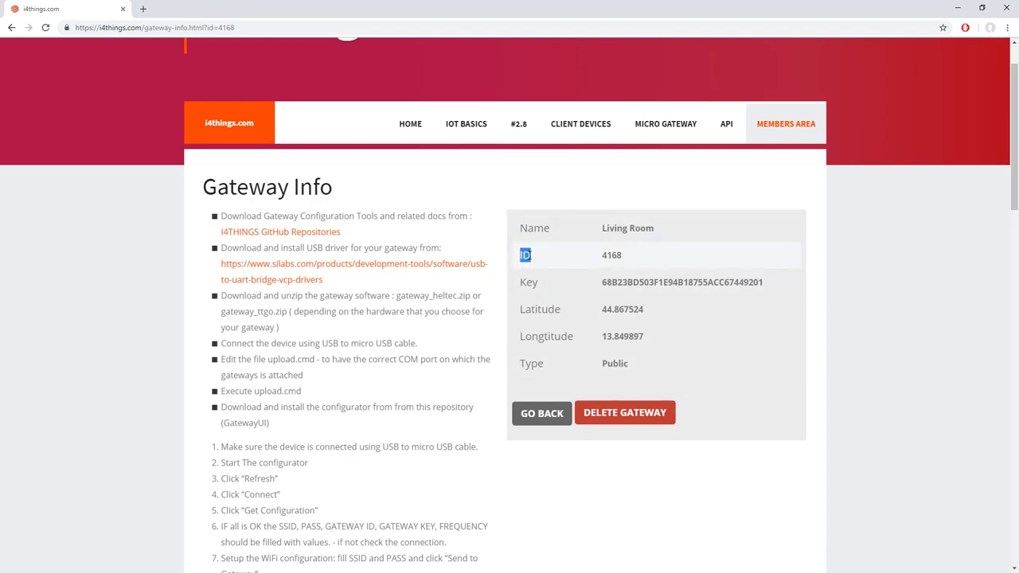
{"action": "left_click", "coordinate": [522, 283]}
{"action": "left_click_drag", "start_coordinate": [522, 283], "coordinate": [545, 283]}
{"action": "left_click", "coordinate": [587, 291]}
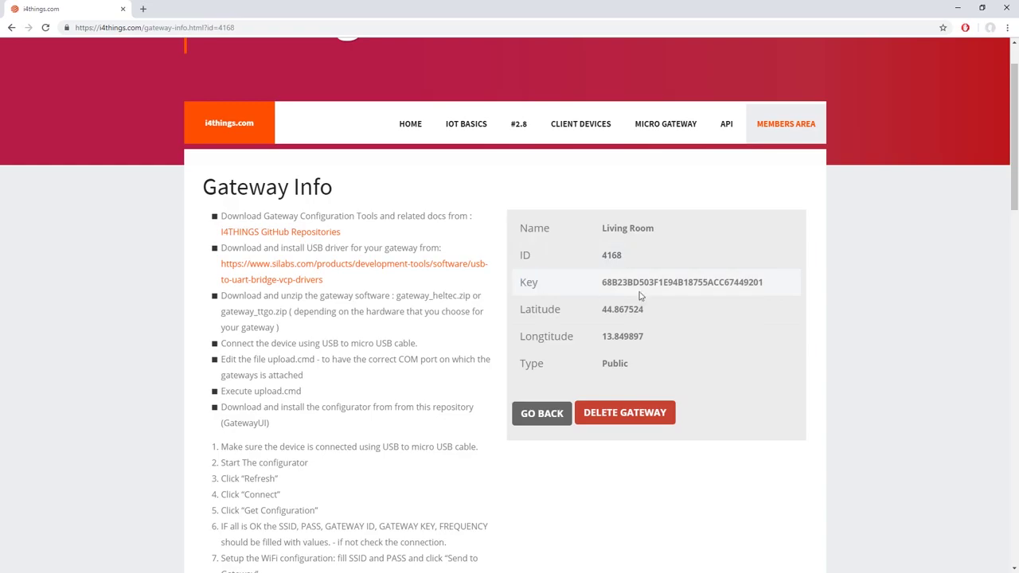
{"action": "left_click", "coordinate": [958, 8]}
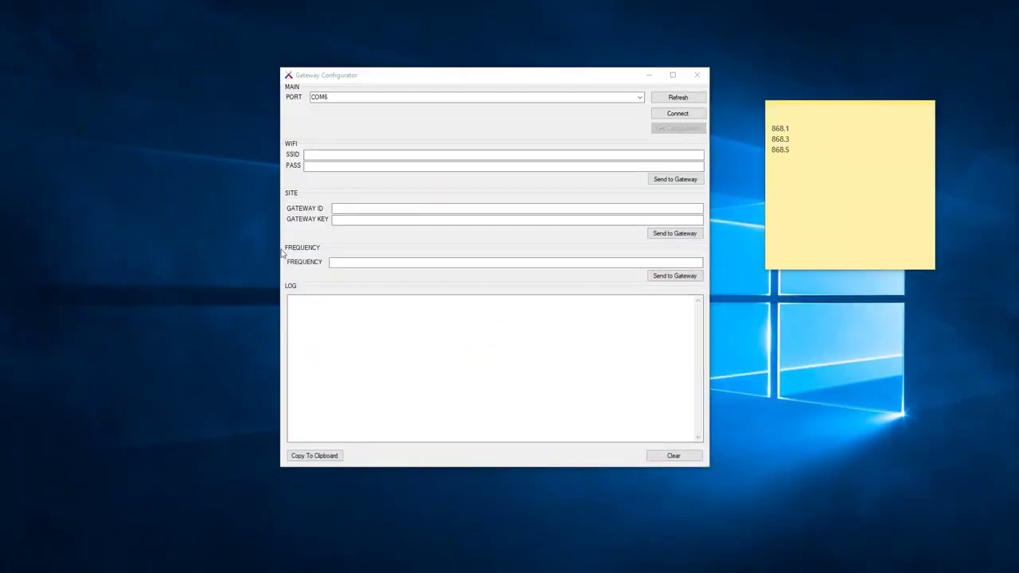
Bring Gateway Configurator forward and review the noted frequencies 868.1, 868.3 and 868.5
{"action": "left_click", "coordinate": [291, 279]}
{"action": "left_click", "coordinate": [796, 151]}
{"action": "left_click_drag", "start_coordinate": [772, 128], "coordinate": [800, 154]}
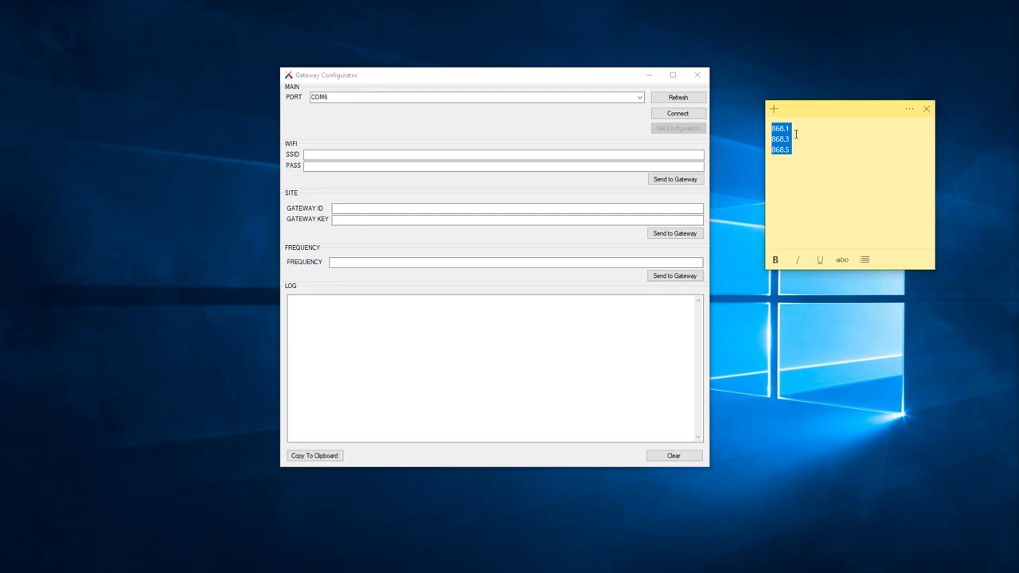
{"action": "left_click", "coordinate": [799, 140]}
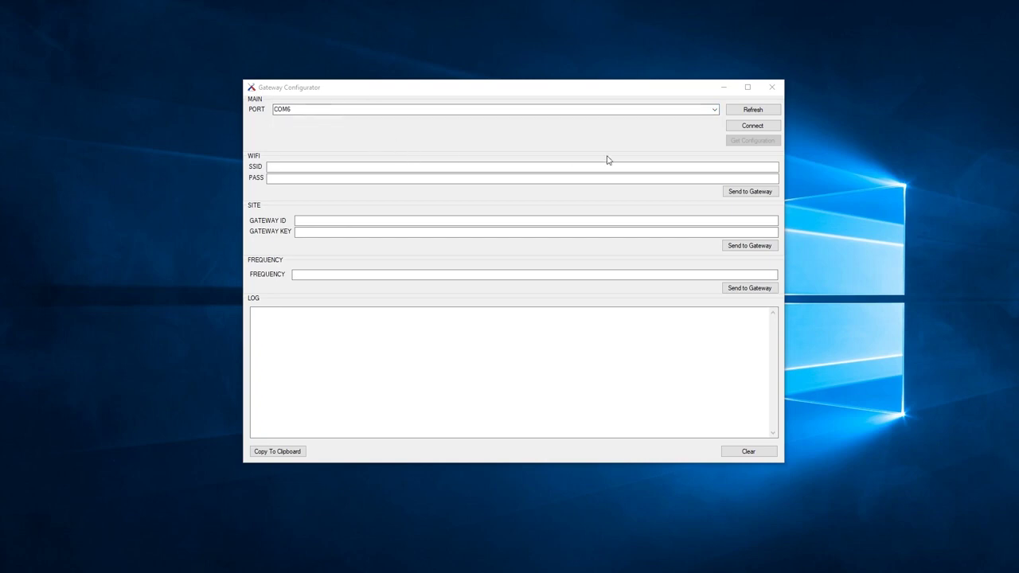
Refresh the ports, connect on COM6 and load the gateway's current configuration
{"action": "left_click", "coordinate": [747, 113]}
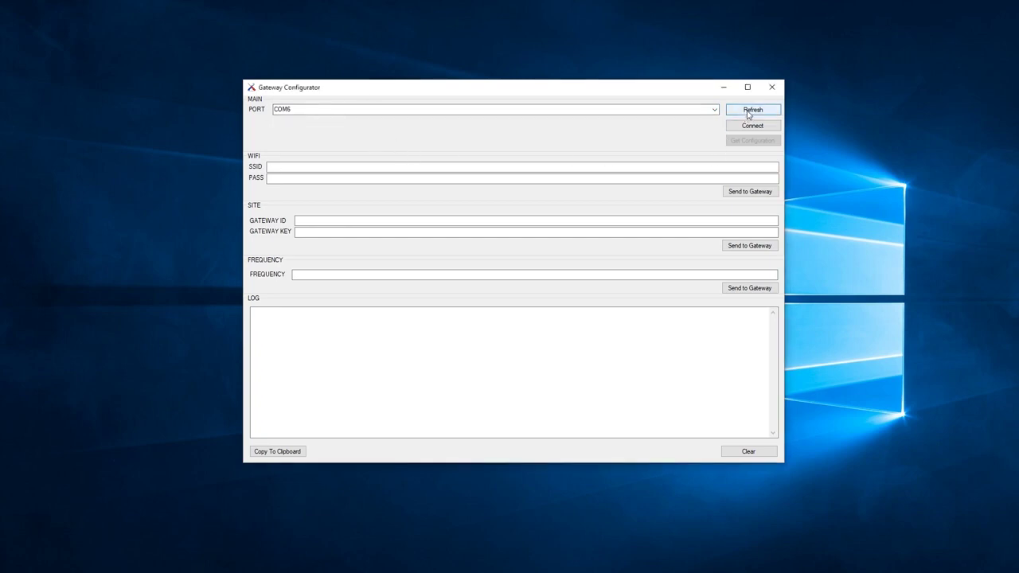
{"action": "left_click", "coordinate": [748, 125]}
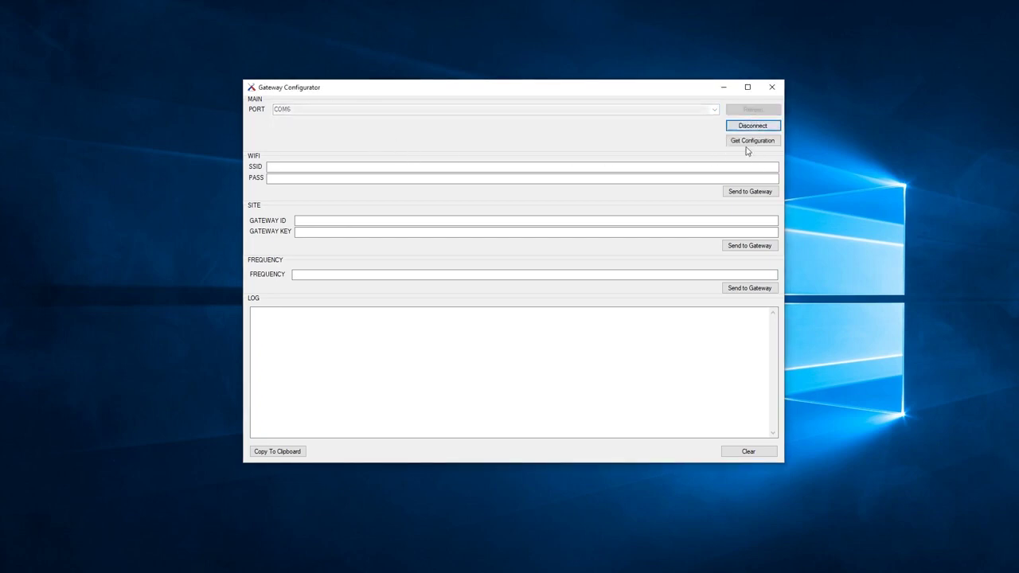
{"action": "left_click", "coordinate": [734, 144]}
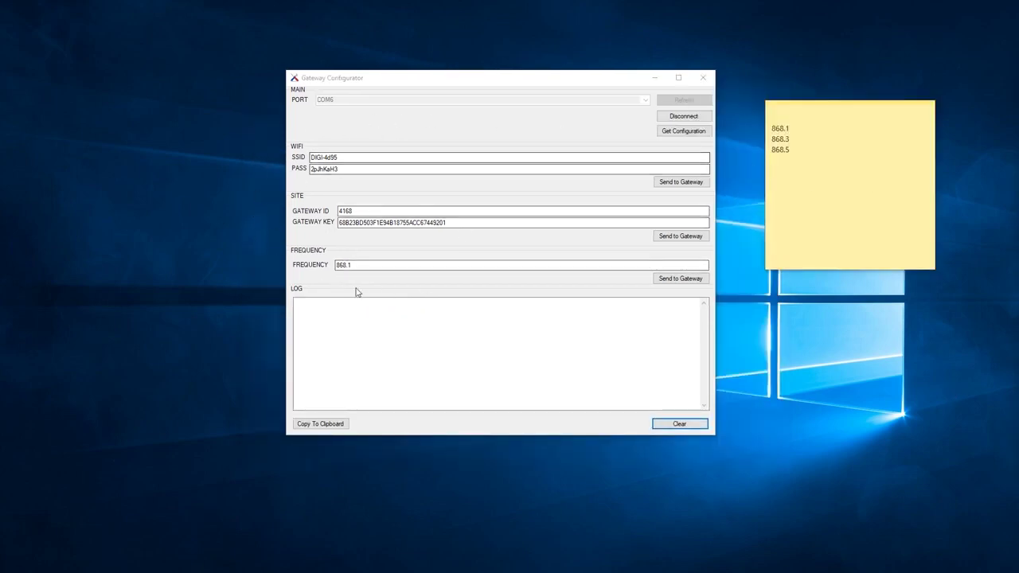
Send the WiFi settings, gateway ID and key, and 868.1 frequency to the gateway
{"action": "left_click", "coordinate": [685, 183]}
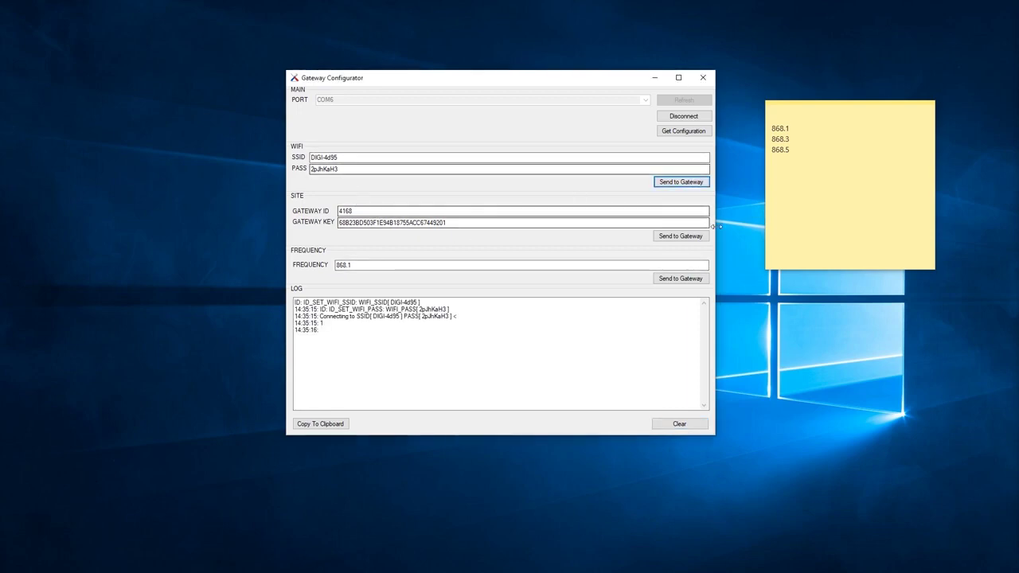
{"action": "left_click", "coordinate": [681, 239]}
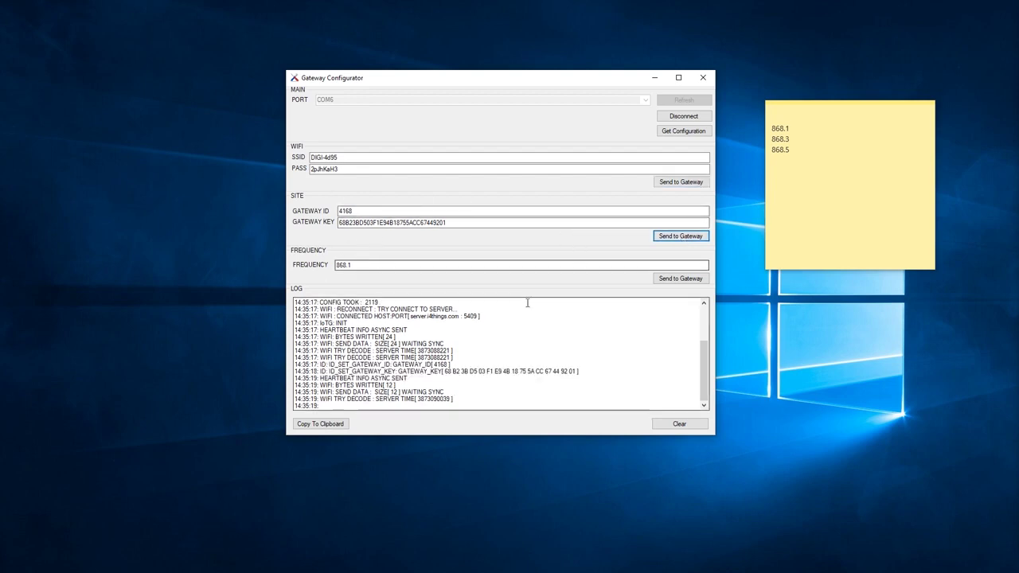
{"action": "left_click", "coordinate": [682, 279]}
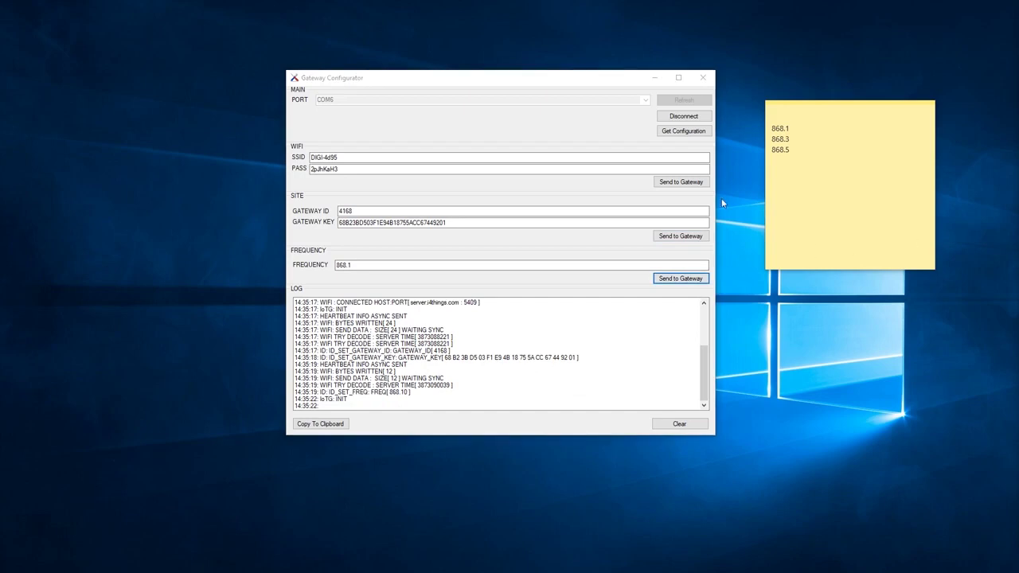
{"action": "left_click", "coordinate": [706, 132]}
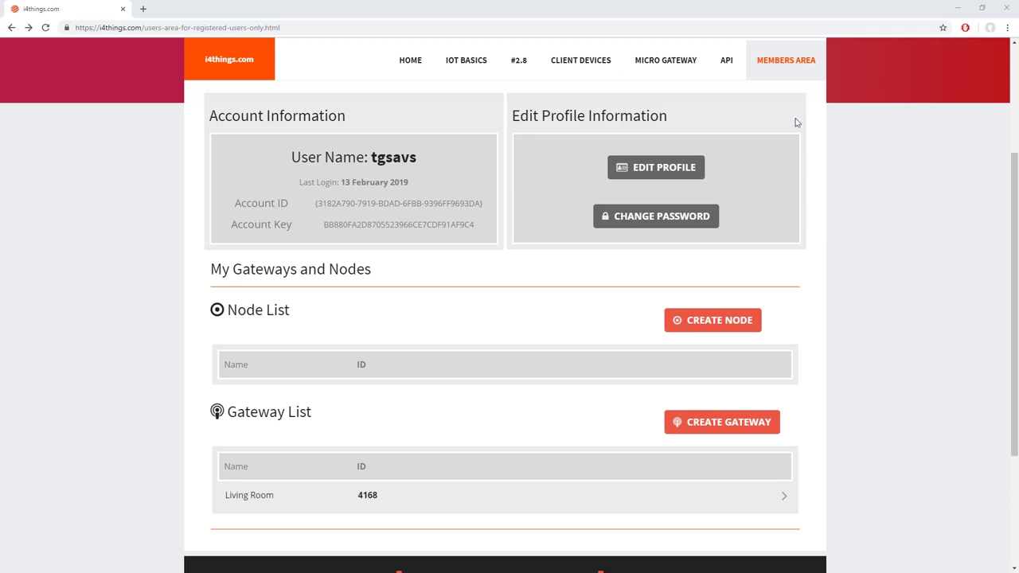
Open the i4things Create Gateway form and scroll through it
{"action": "scroll", "coordinate": [637, 287], "scroll_direction": "down", "scroll_amount": 2}
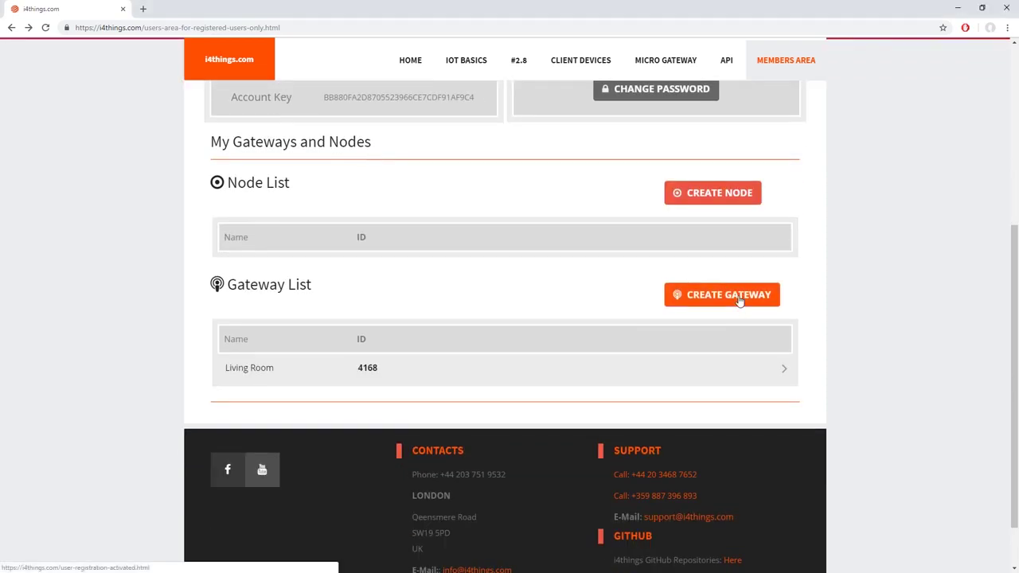
{"action": "left_click", "coordinate": [739, 301]}
{"action": "scroll", "coordinate": [382, 334], "scroll_direction": "down", "scroll_amount": 3}
{"action": "scroll", "coordinate": [334, 314], "scroll_direction": "up", "scroll_amount": 1}
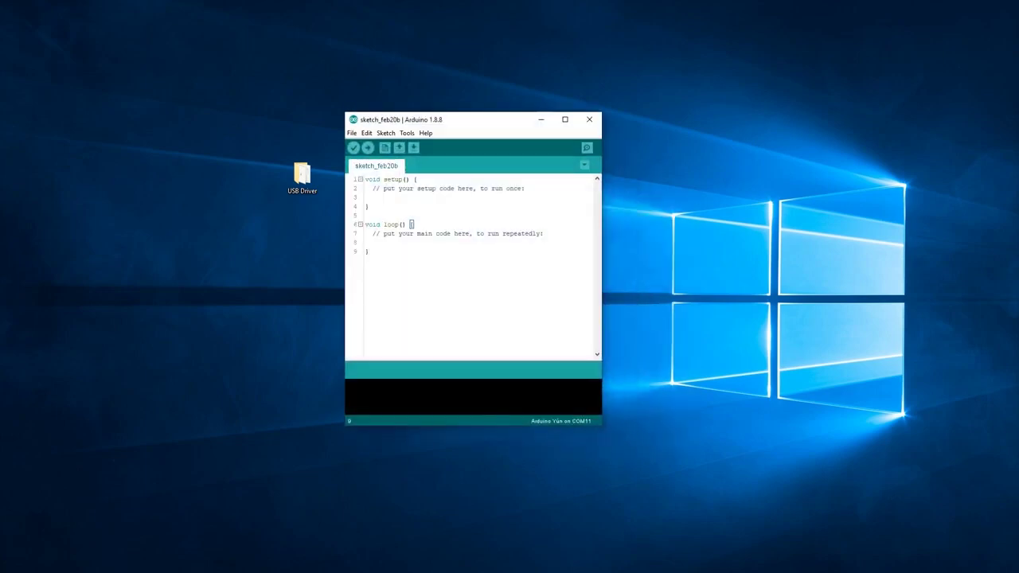
Add the Adafruit package_adafruit_index.json URL to Additional Boards Manager URLs in Preferences
{"action": "left_click", "coordinate": [352, 133]}
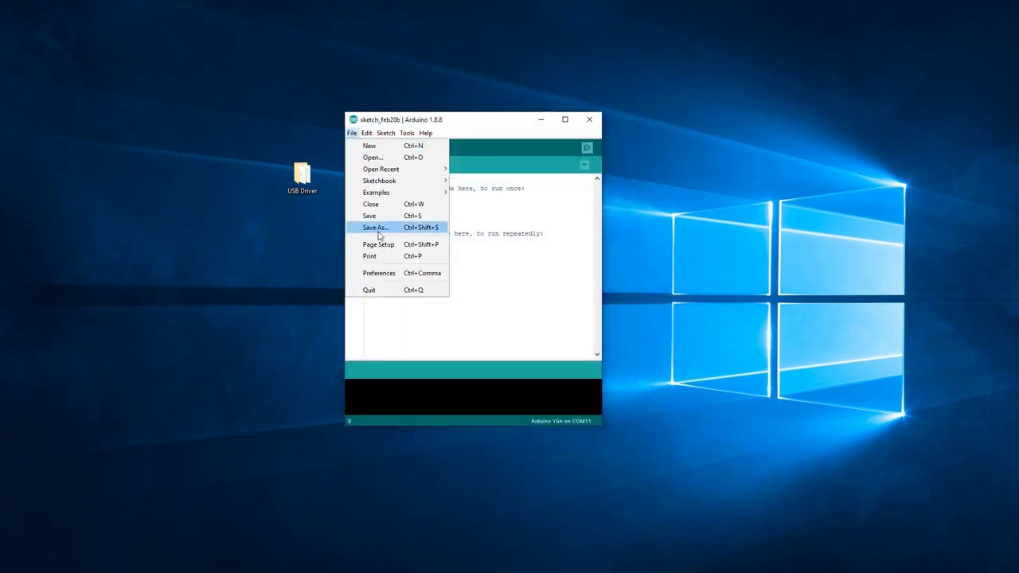
{"action": "left_click", "coordinate": [414, 274]}
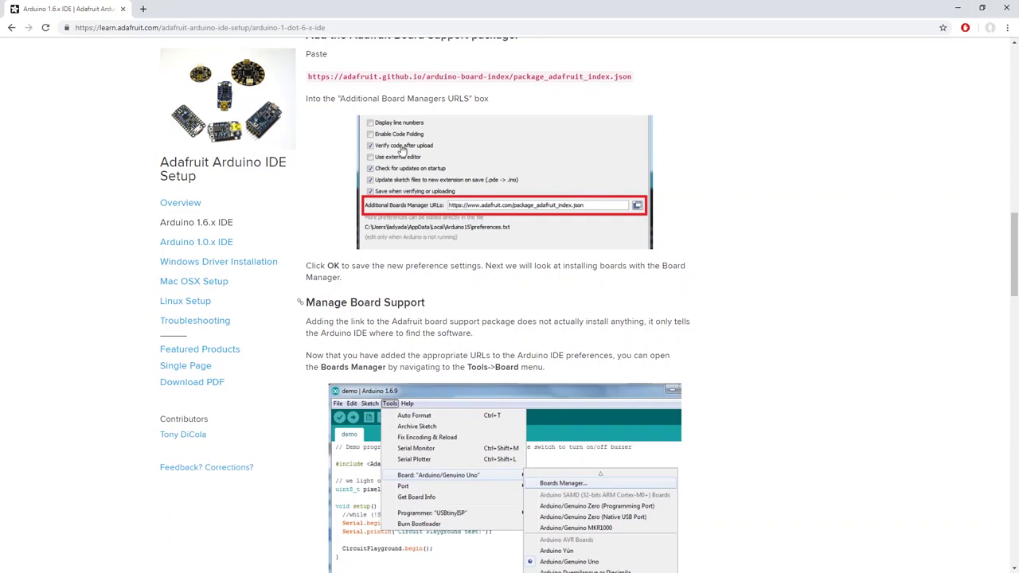
{"action": "scroll", "coordinate": [446, 223], "scroll_direction": "up", "scroll_amount": 1}
{"action": "left_click_drag", "start_coordinate": [308, 182], "coordinate": [633, 194]}
{"action": "key", "text": "ctrl+c"}
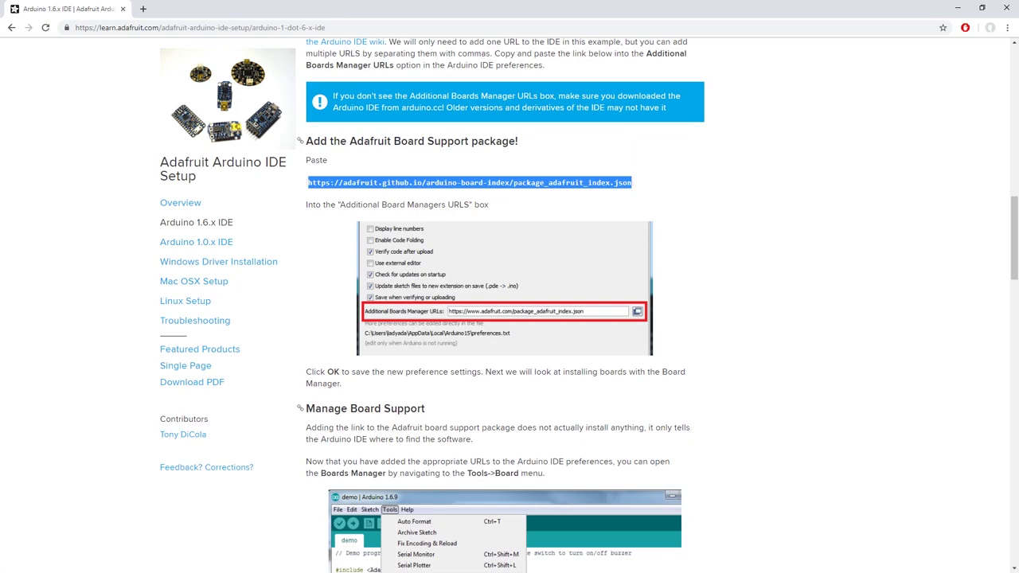
{"action": "key", "text": "ctrl+comma"}
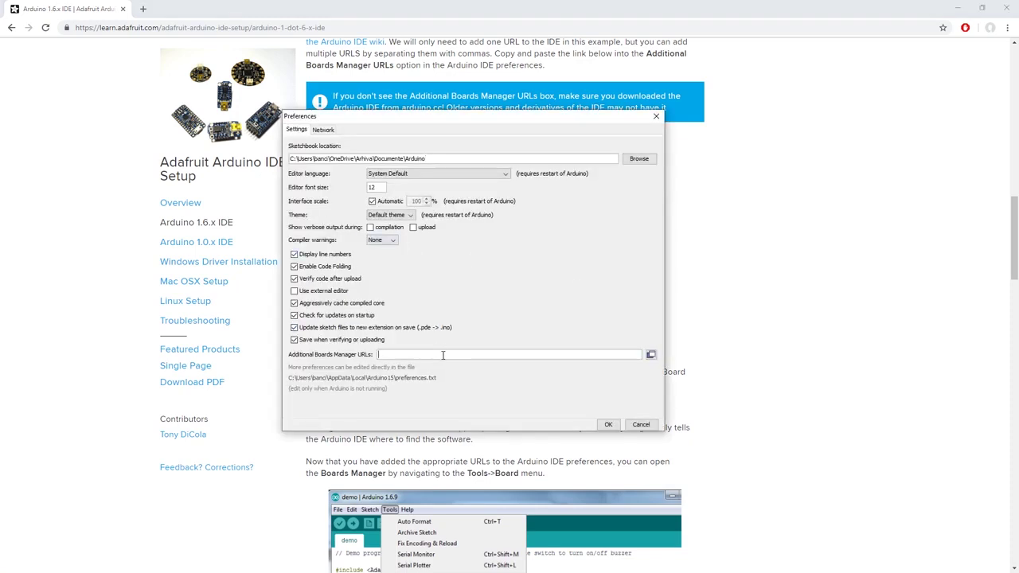
{"action": "key", "text": "ctrl+v"}
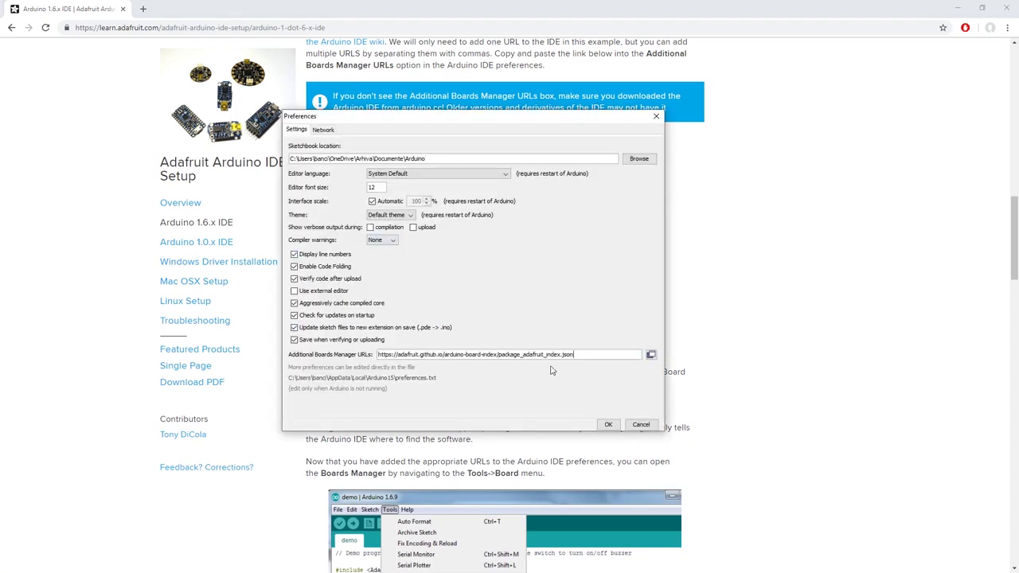
{"action": "left_click", "coordinate": [609, 424]}
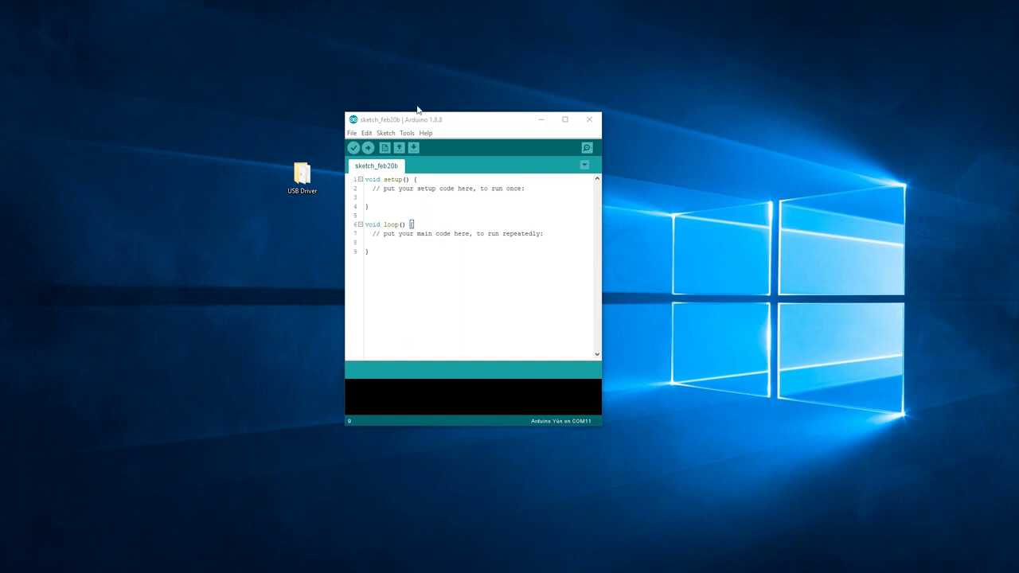
Search the Boards Manager for 'adafruit avr' and install the Adafruit AVR Boards package
{"action": "left_click", "coordinate": [406, 133]}
{"action": "mouse_move", "coordinate": [495, 239]}
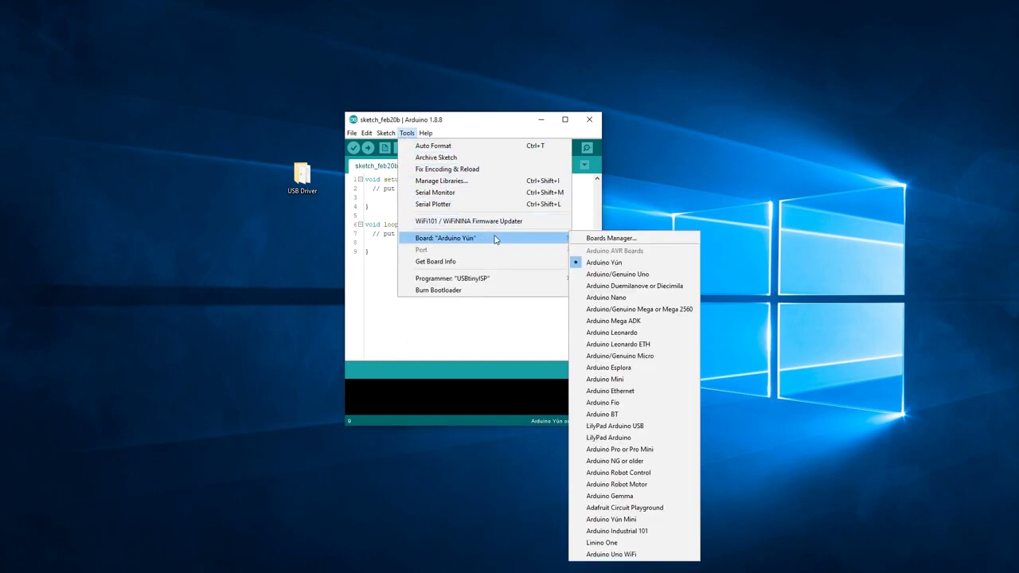
{"action": "left_click", "coordinate": [588, 239]}
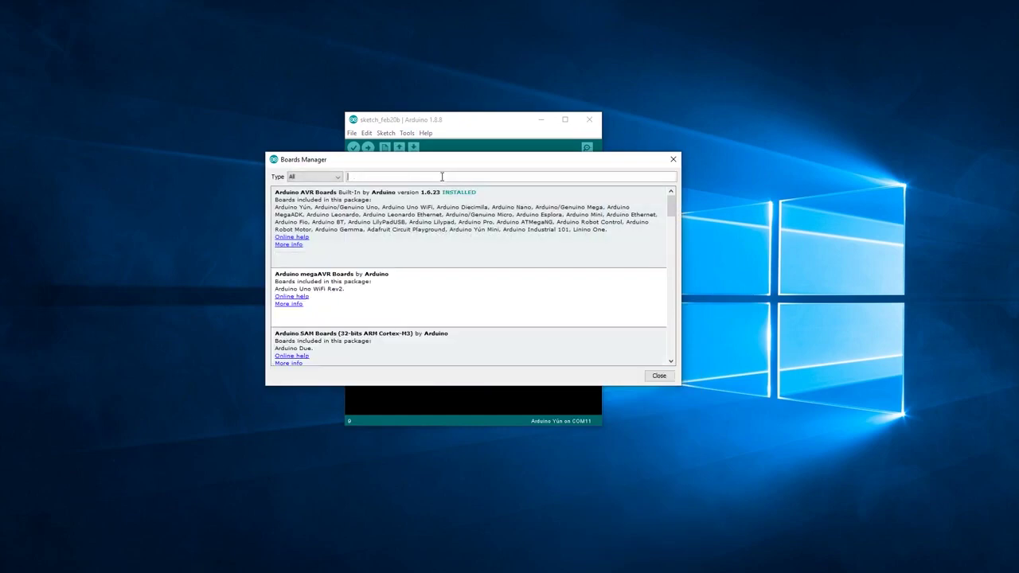
{"action": "type", "text": "adafruit avr"}
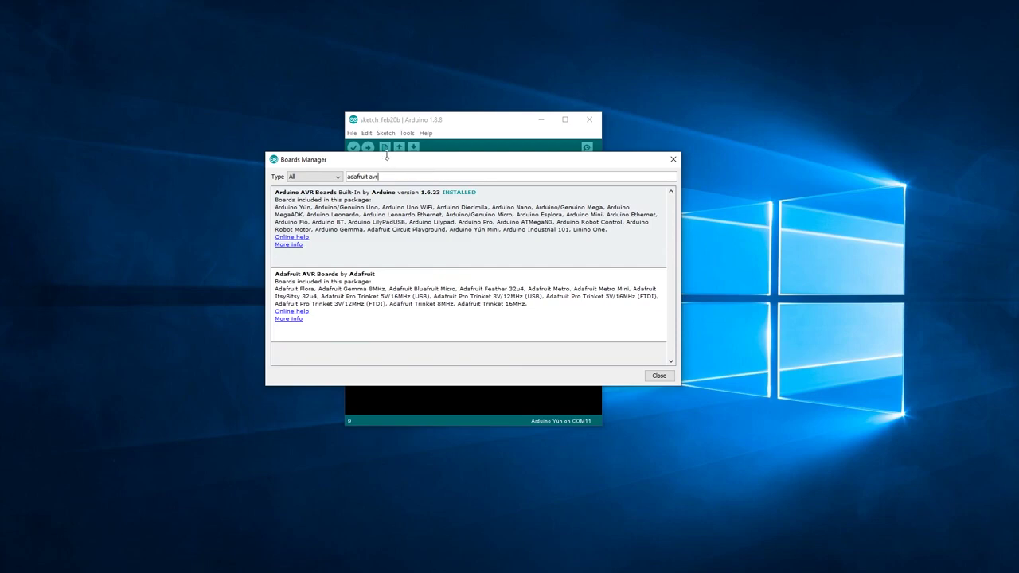
{"action": "mouse_move", "coordinate": [423, 301]}
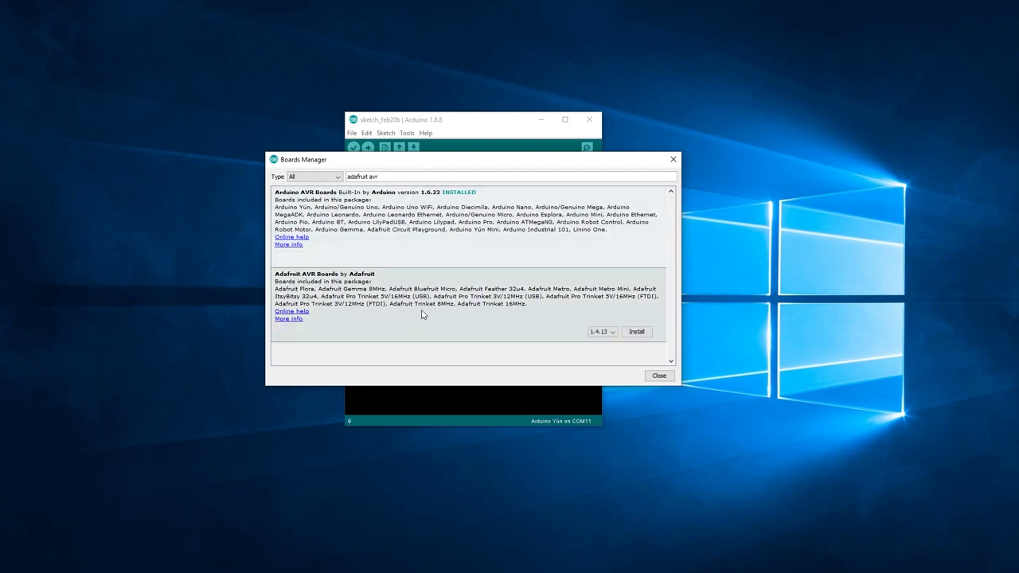
{"action": "left_click", "coordinate": [635, 333]}
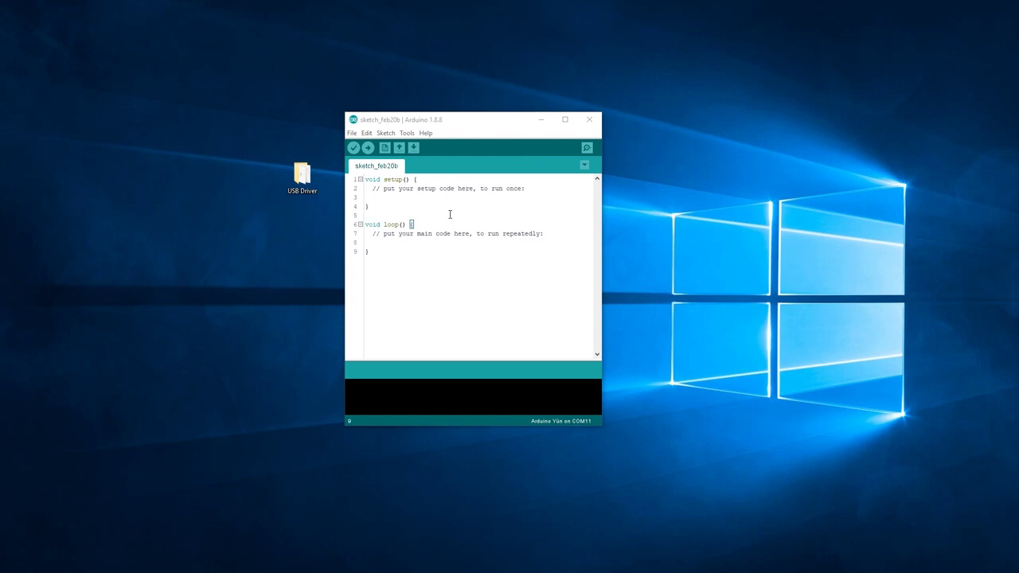
Check the Tools board list for the newly available Adafruit boards
{"action": "left_click", "coordinate": [406, 133]}
{"action": "mouse_move", "coordinate": [525, 240]}
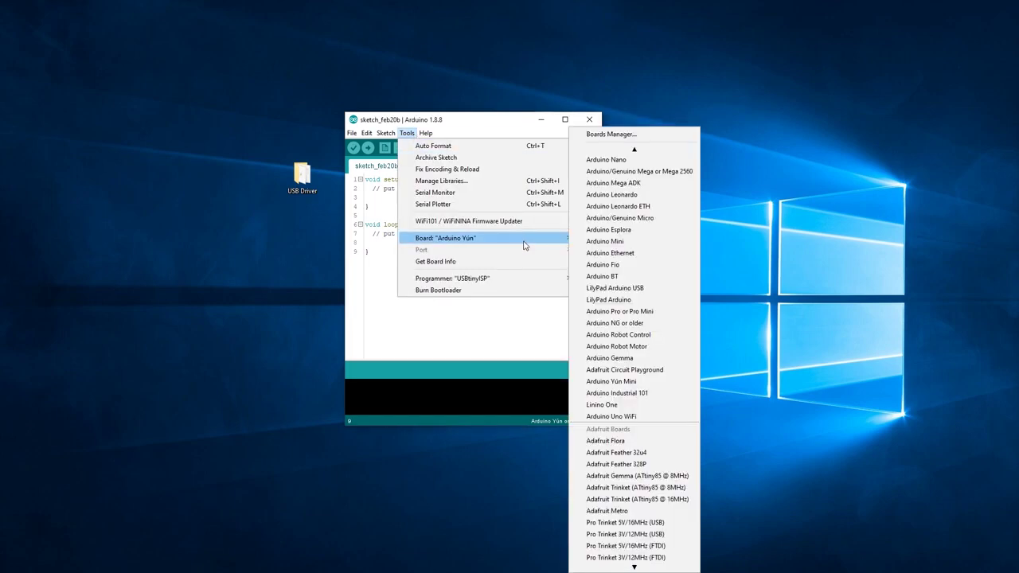
{"action": "scroll", "coordinate": [640, 478], "scroll_direction": "down", "scroll_amount": 1}
{"action": "scroll", "coordinate": [637, 481], "scroll_direction": "down", "scroll_amount": 4}
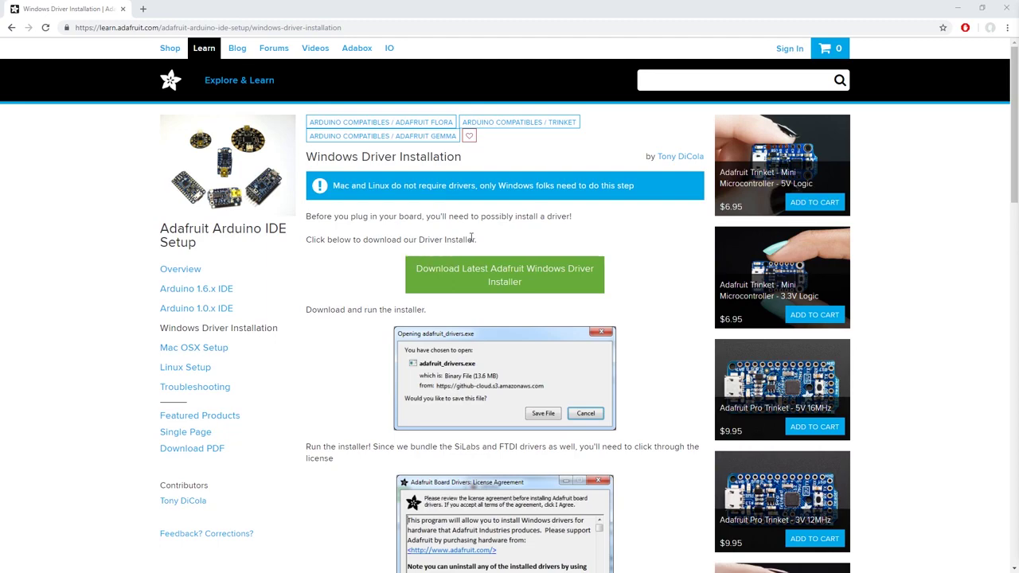
Scroll through the Adafruit Windows Driver Installation guide
{"action": "scroll", "coordinate": [445, 279], "scroll_direction": "down", "scroll_amount": 4}
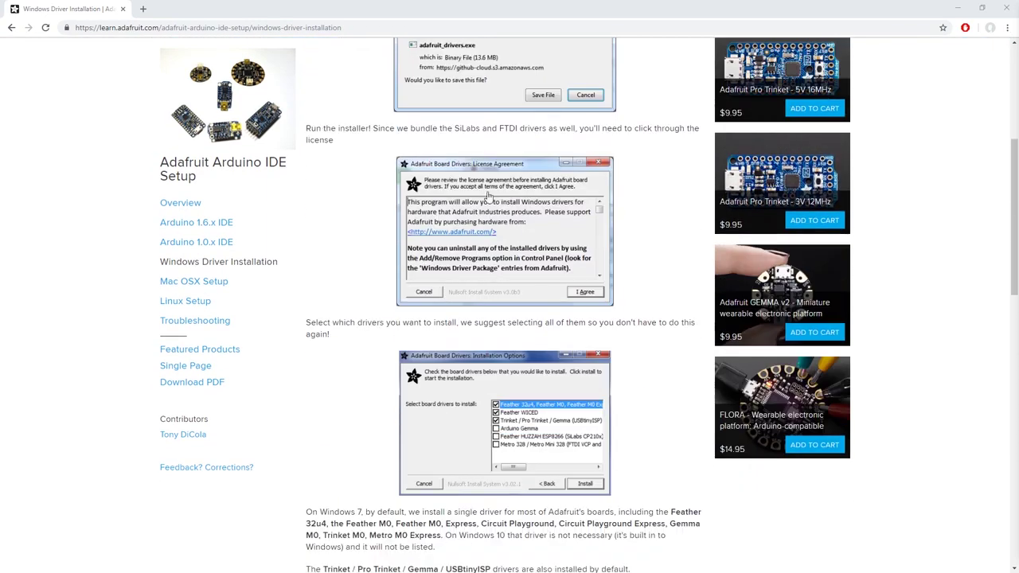
{"action": "scroll", "coordinate": [502, 205], "scroll_direction": "down", "scroll_amount": 7}
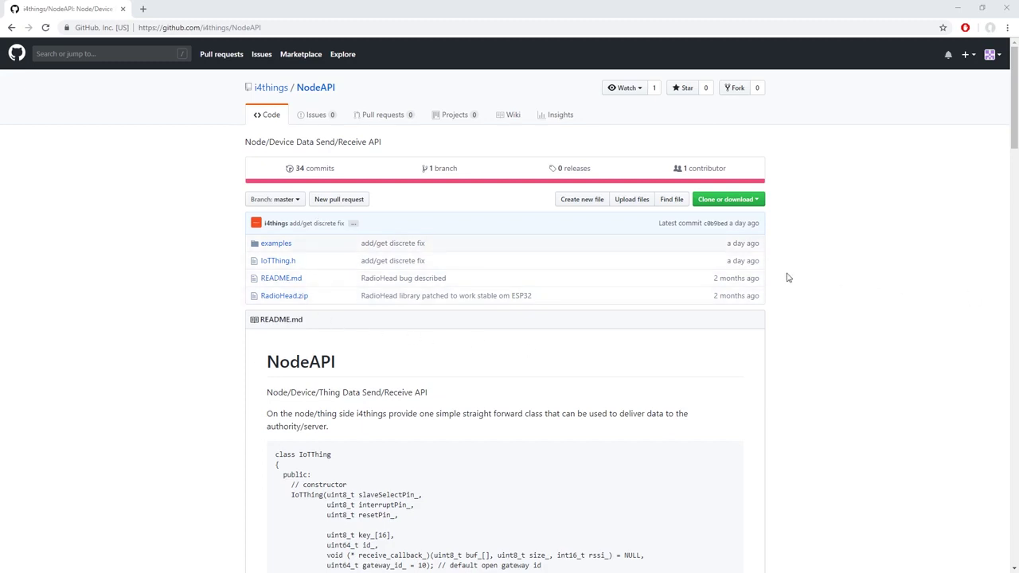
Download NodeAPI-master.zip from GitHub and extract it to the Desktop with WinRAR
{"action": "left_click", "coordinate": [757, 200]}
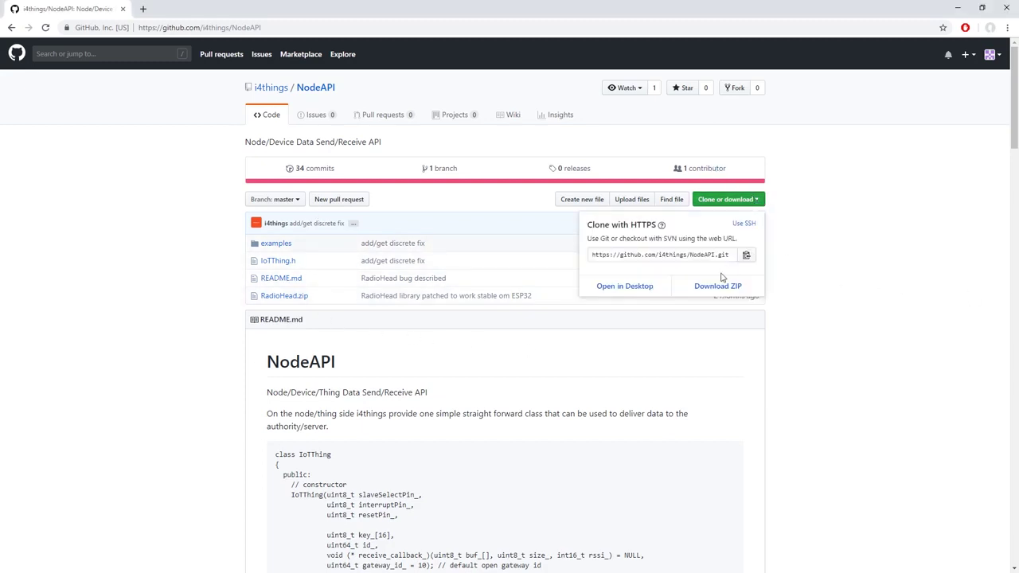
{"action": "left_click", "coordinate": [723, 286]}
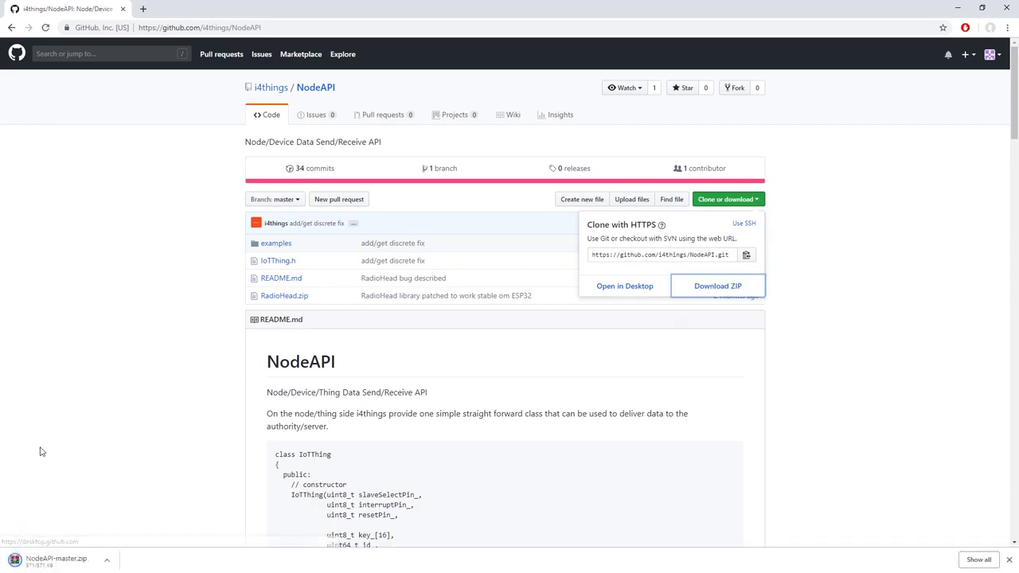
{"action": "left_click", "coordinate": [68, 558]}
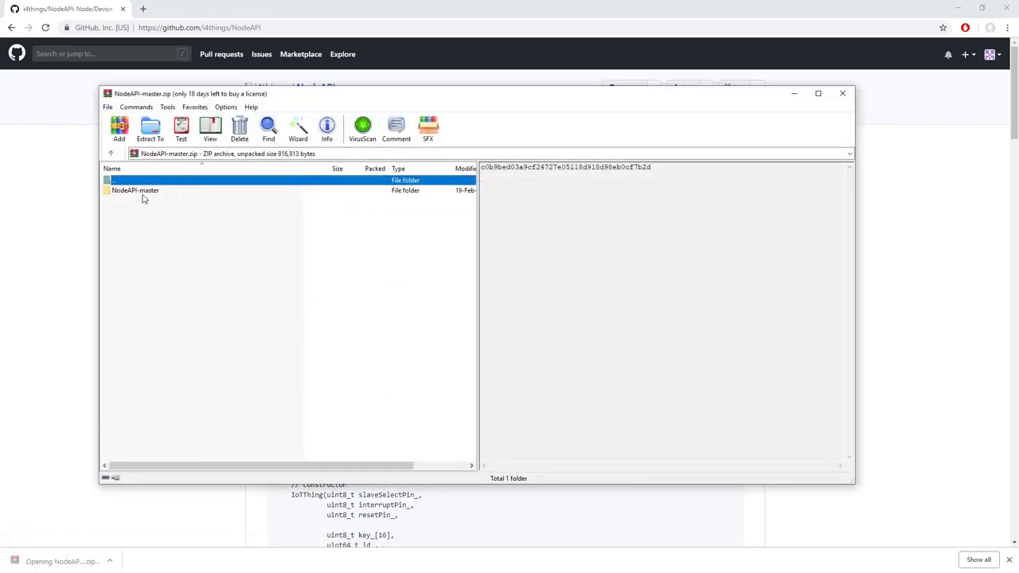
{"action": "left_click", "coordinate": [142, 192]}
{"action": "left_click", "coordinate": [150, 127]}
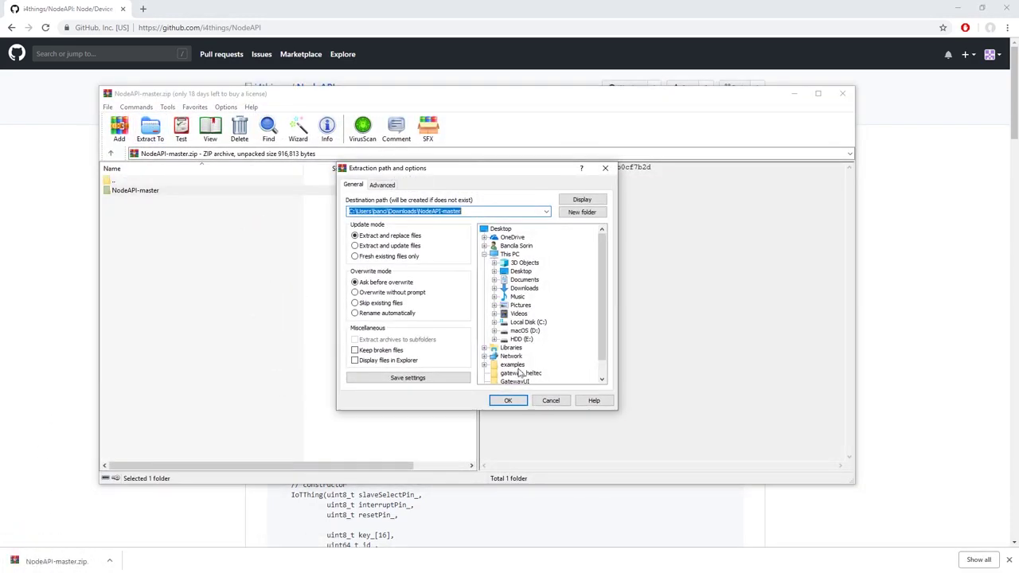
{"action": "left_click", "coordinate": [501, 230]}
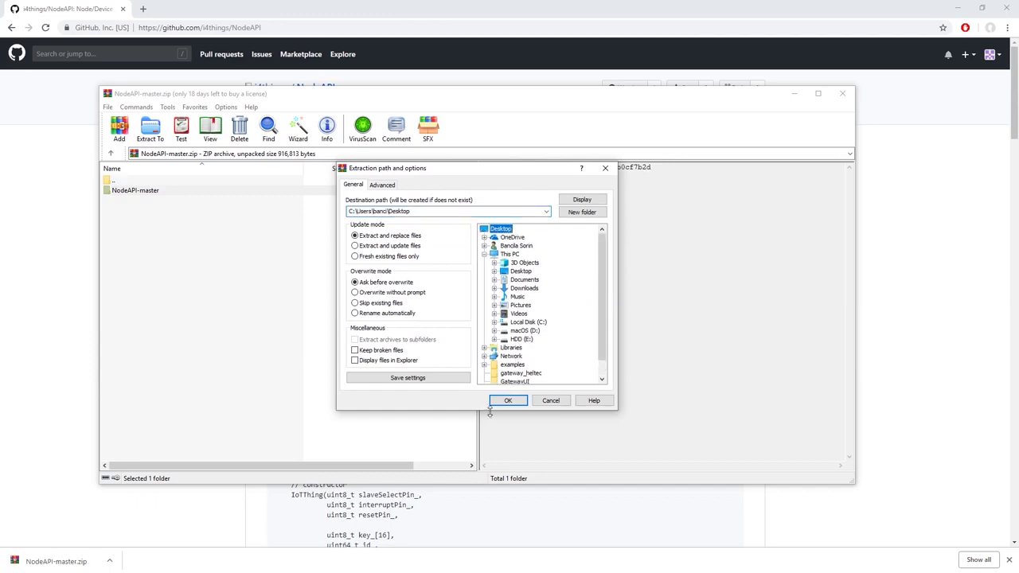
{"action": "left_click", "coordinate": [506, 400]}
{"action": "left_click", "coordinate": [843, 93]}
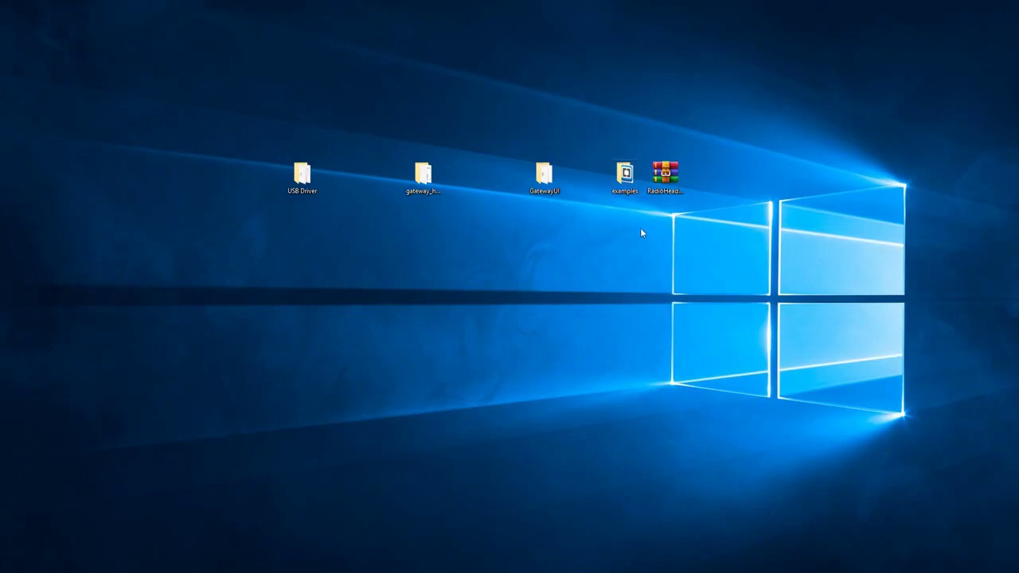
Open examples > Feather32u4 > Simple > thing > thing.ino in the Arduino IDE
{"action": "double_click", "coordinate": [625, 173]}
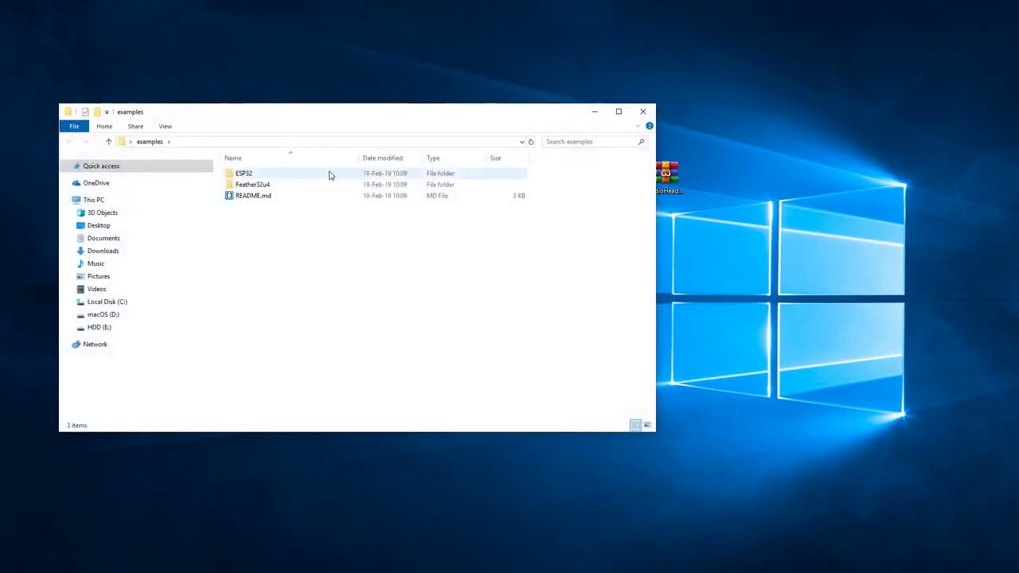
{"action": "double_click", "coordinate": [322, 188]}
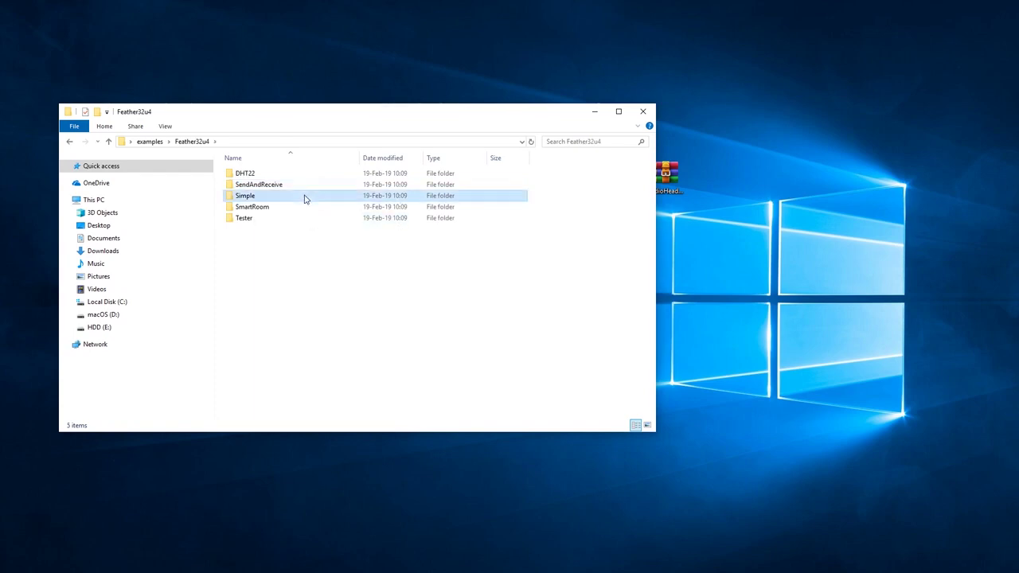
{"action": "double_click", "coordinate": [301, 196]}
{"action": "double_click", "coordinate": [284, 178]}
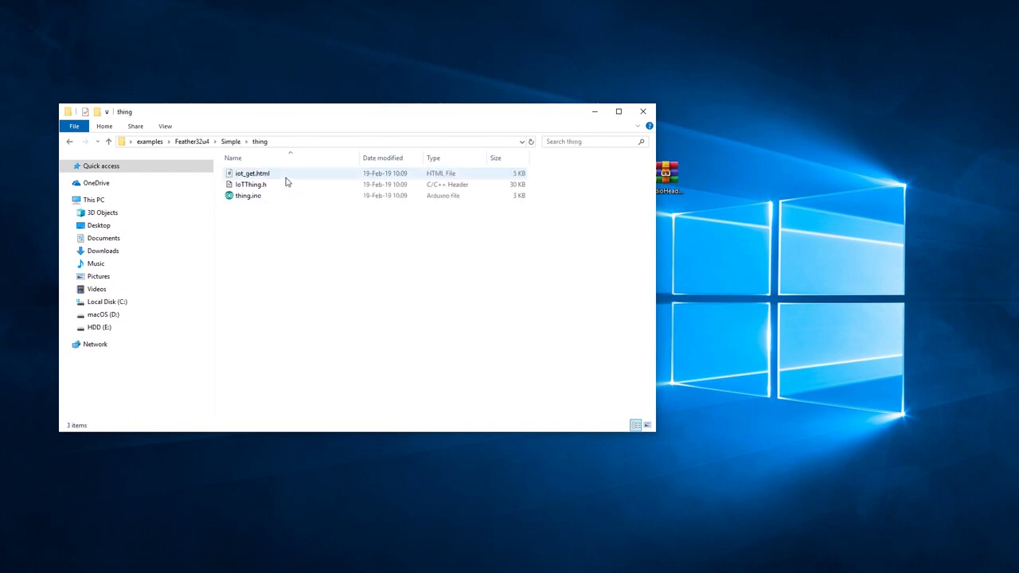
{"action": "double_click", "coordinate": [267, 197]}
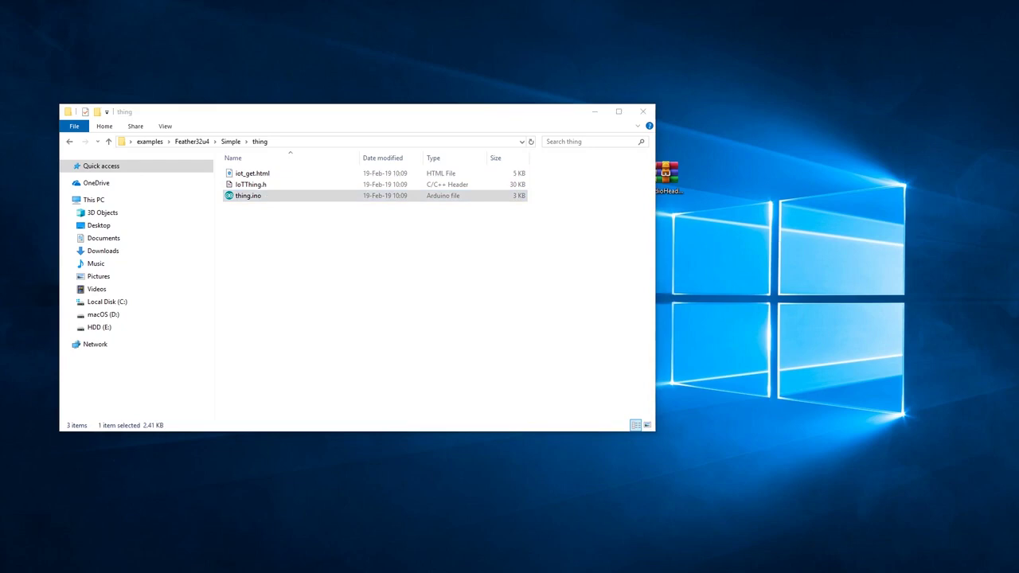
Close File Explorer, locate RadioHead.zip on the desktop, and open Arduino's Sketch menu
{"action": "left_click", "coordinate": [643, 113]}
{"action": "left_click", "coordinate": [644, 113]}
{"action": "key", "text": "alt+F4"}
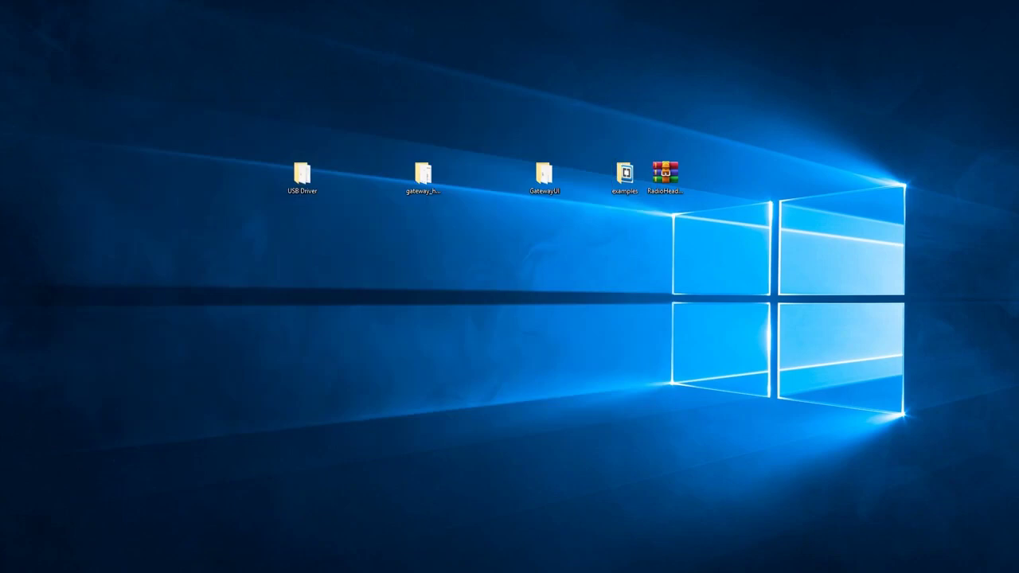
{"action": "left_click", "coordinate": [684, 165]}
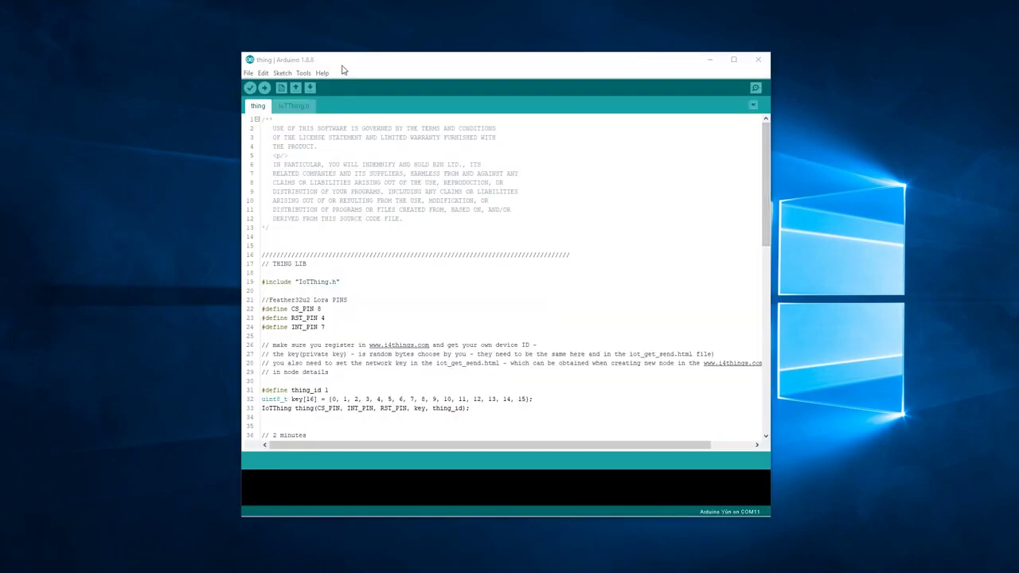
{"action": "left_click", "coordinate": [288, 73]}
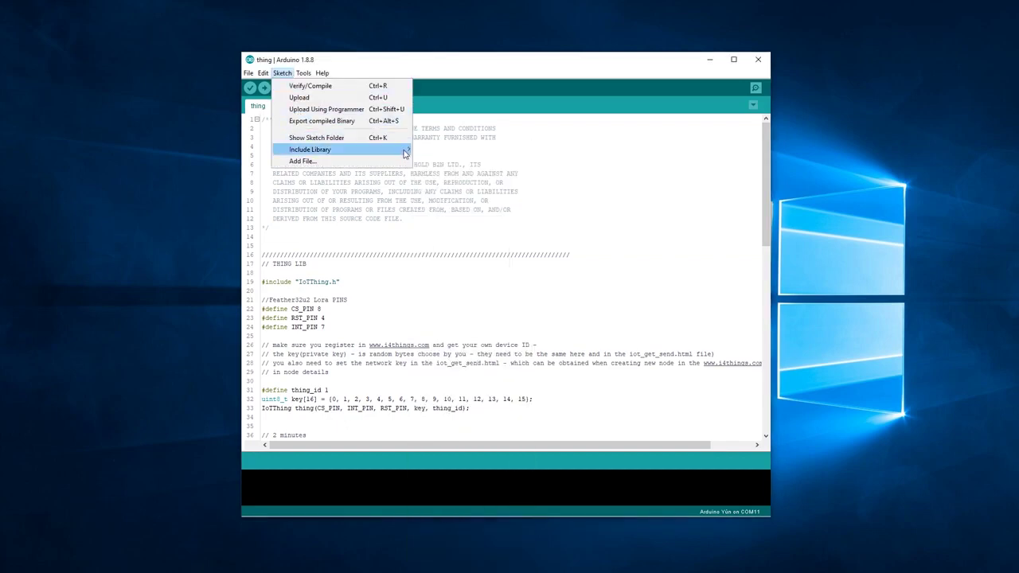
Install RadioHead.zip from the Desktop through Add .ZIP Library
{"action": "mouse_move", "coordinate": [405, 153]}
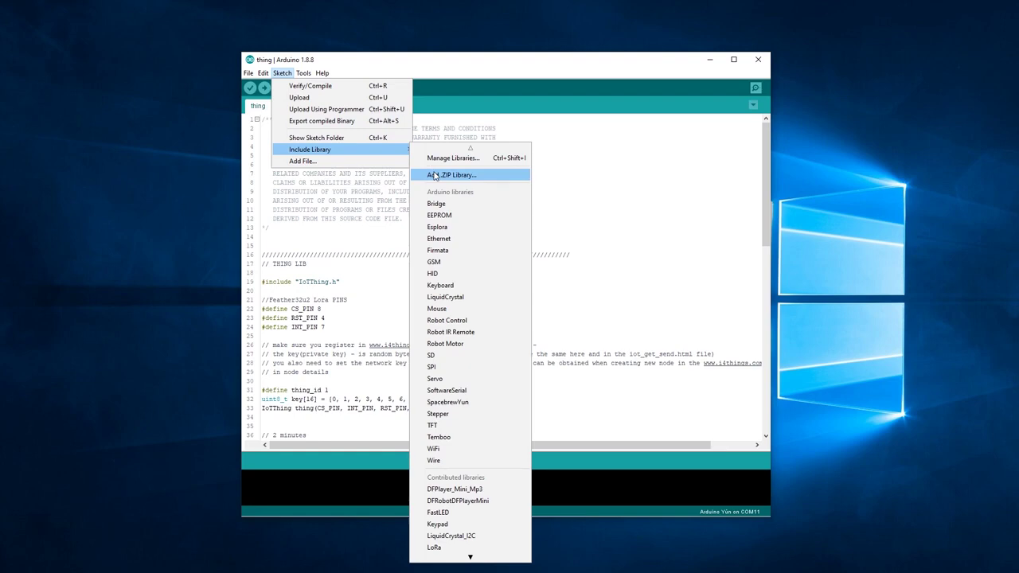
{"action": "left_click", "coordinate": [434, 176]}
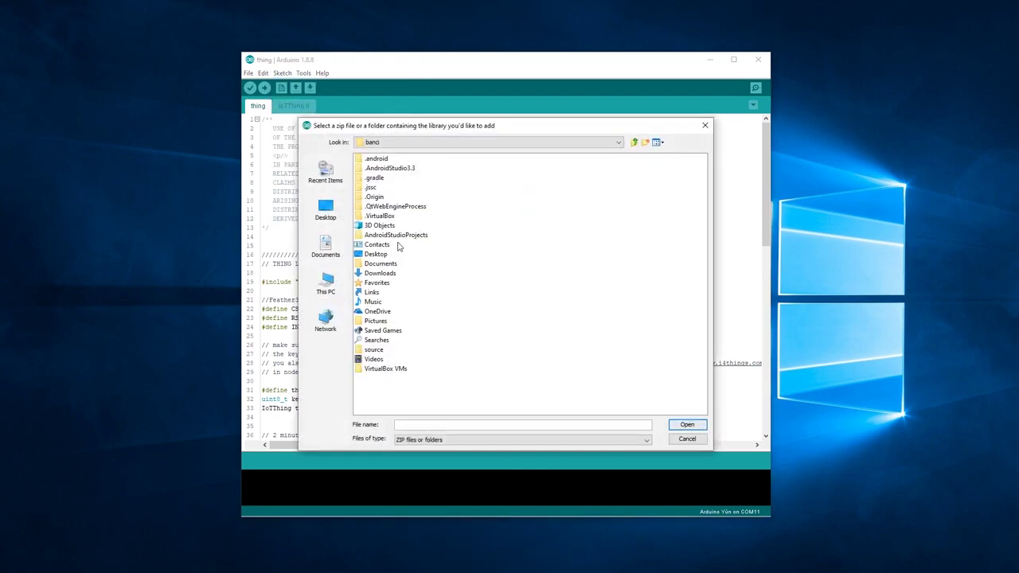
{"action": "double_click", "coordinate": [384, 255]}
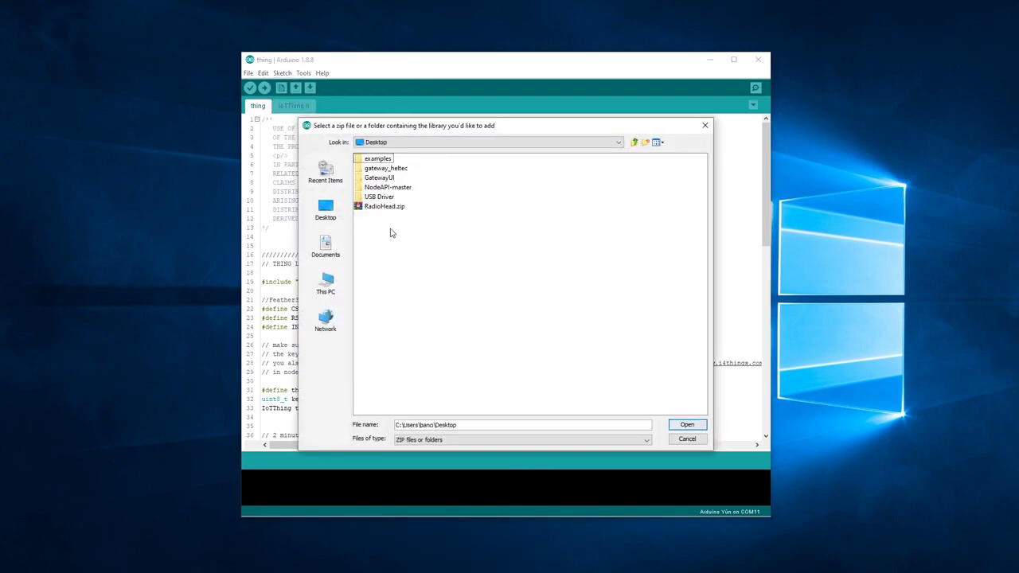
{"action": "left_click", "coordinate": [385, 207]}
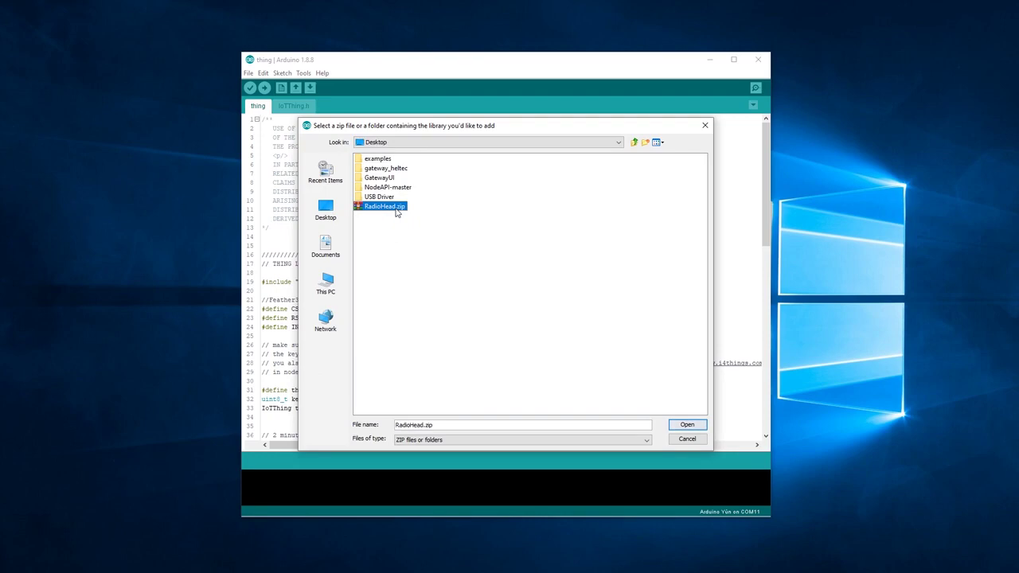
{"action": "left_click", "coordinate": [678, 427]}
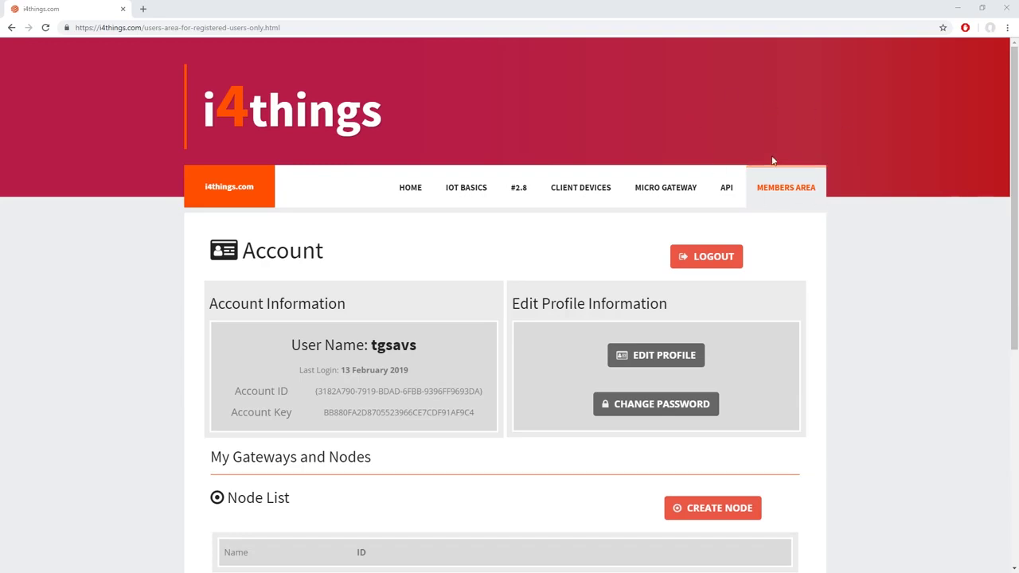
Create an i4things node named 'Test' (ID 33) and open its Node Info page
{"action": "scroll", "coordinate": [896, 335], "scroll_direction": "down", "scroll_amount": 3}
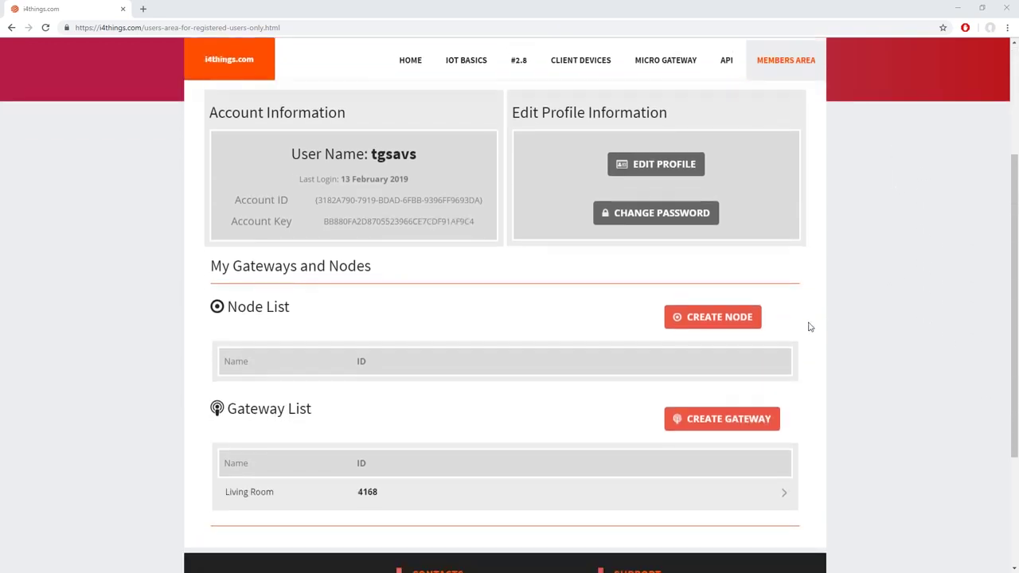
{"action": "left_click", "coordinate": [742, 325]}
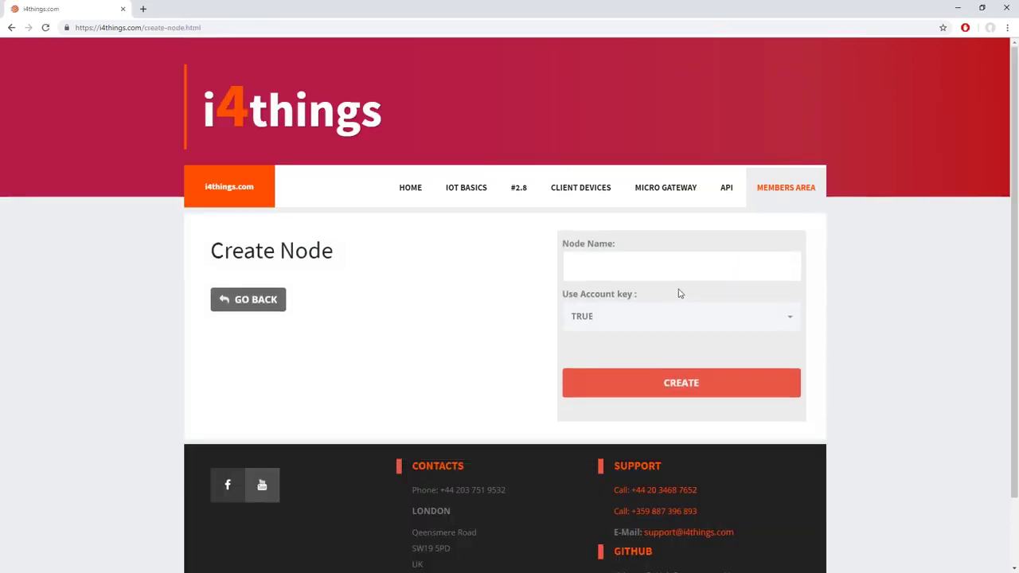
{"action": "type", "text": "Test"}
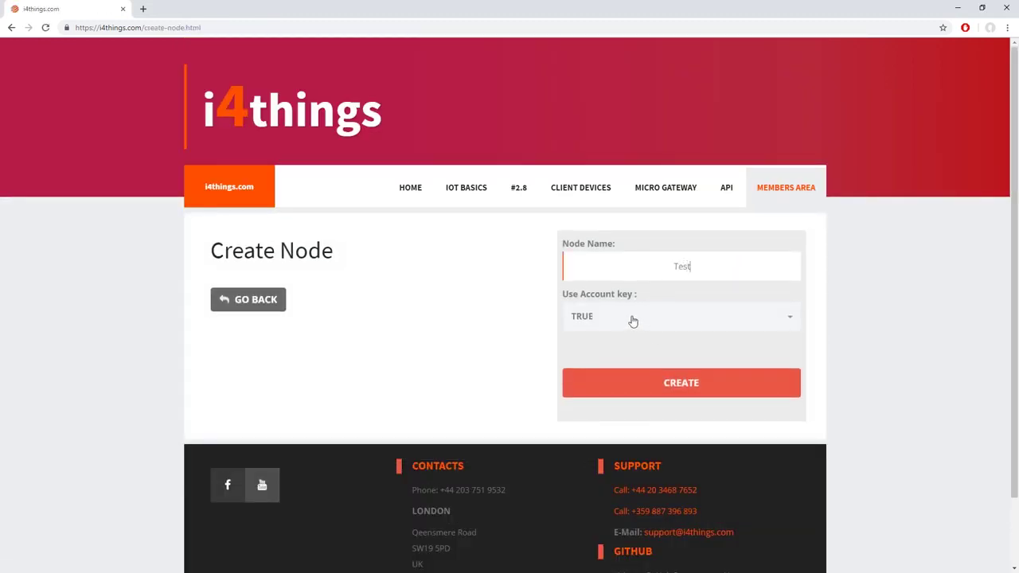
{"action": "left_click", "coordinate": [651, 384]}
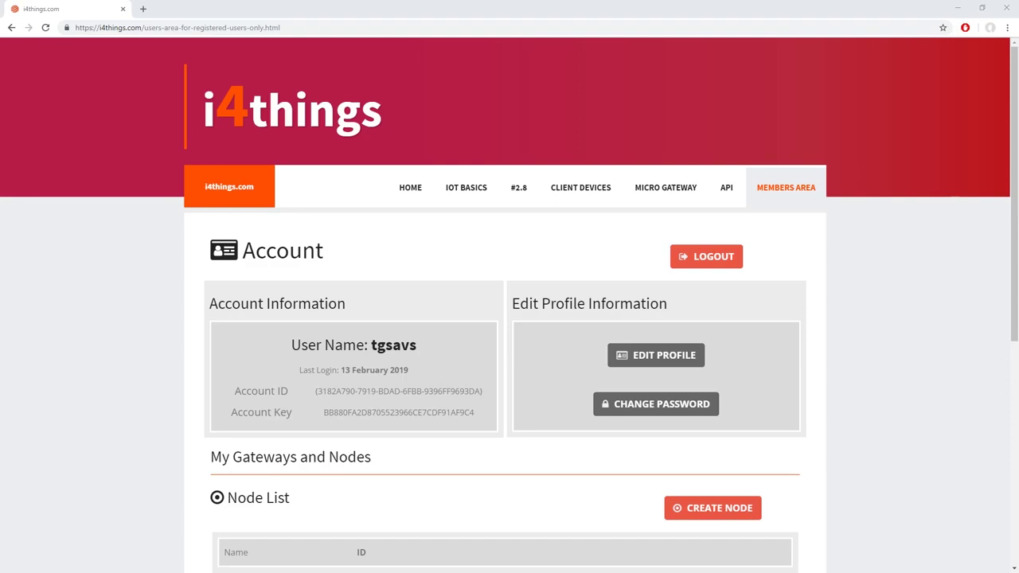
{"action": "scroll", "coordinate": [431, 364], "scroll_direction": "down", "scroll_amount": 3}
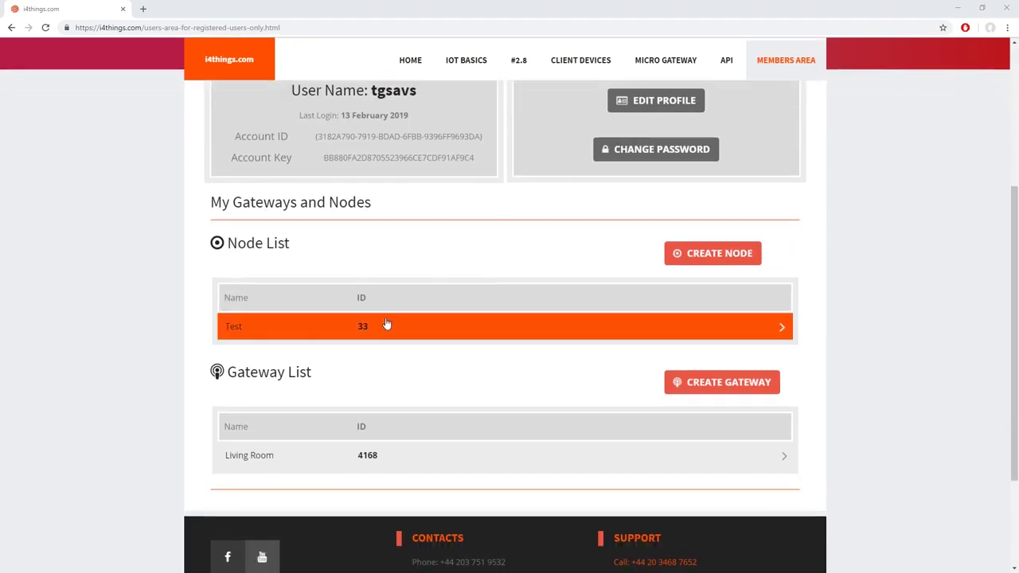
{"action": "left_click", "coordinate": [385, 325]}
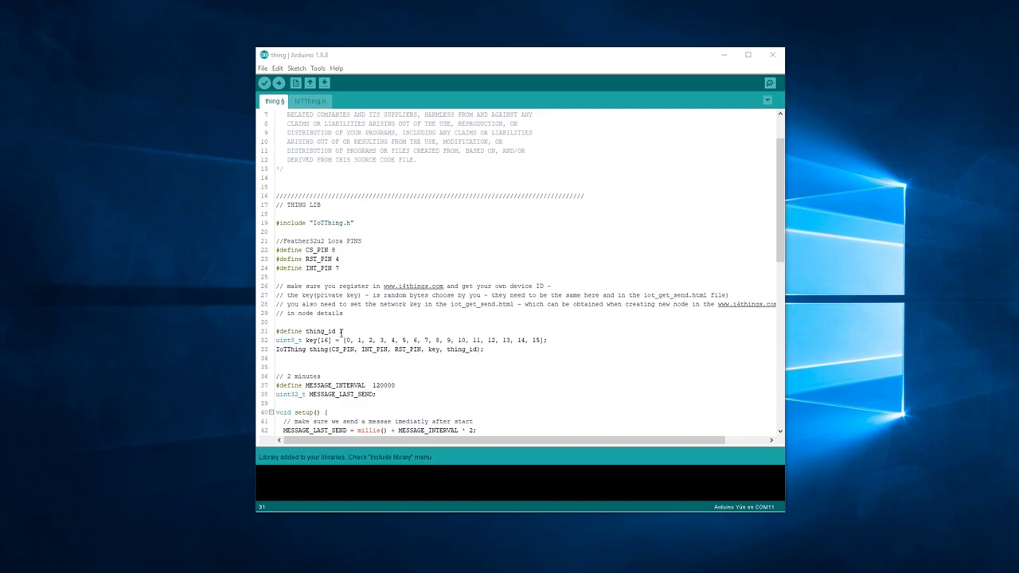
Change thing_id from 1 to 33 and save the sketch
{"action": "double_click", "coordinate": [341, 331]}
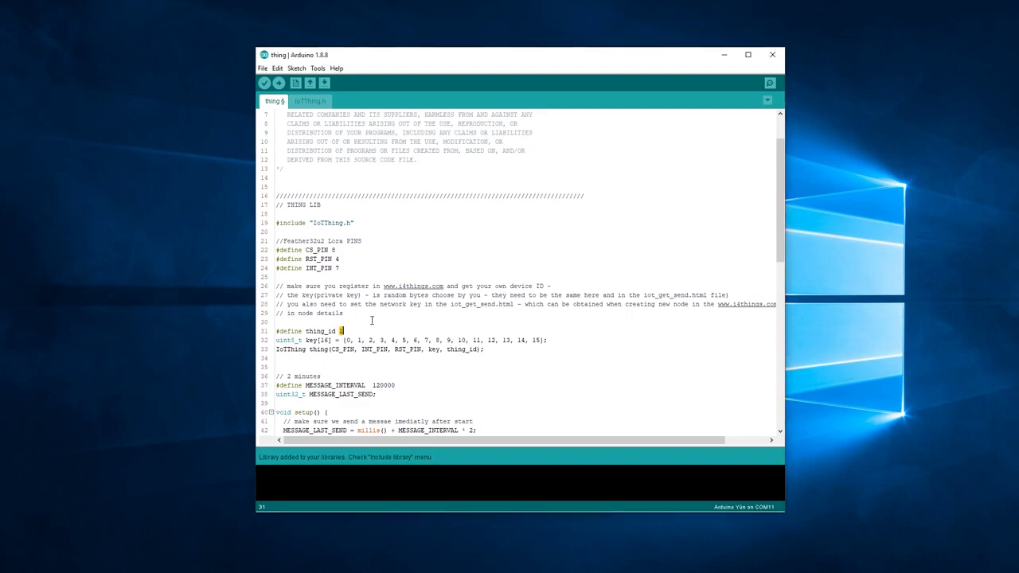
{"action": "key", "text": "BackSpace"}
{"action": "left_click", "coordinate": [263, 69]}
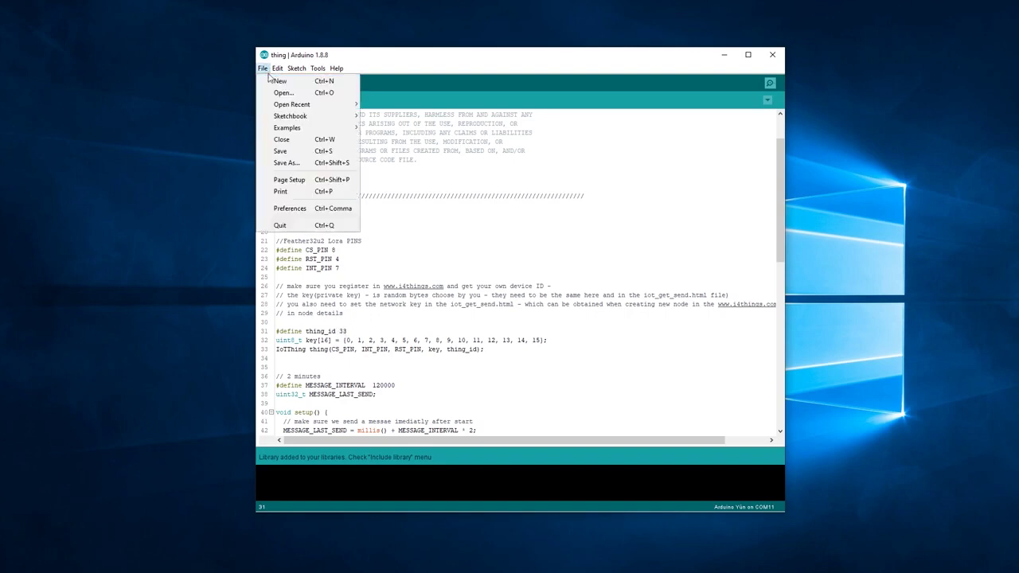
{"action": "left_click", "coordinate": [293, 151]}
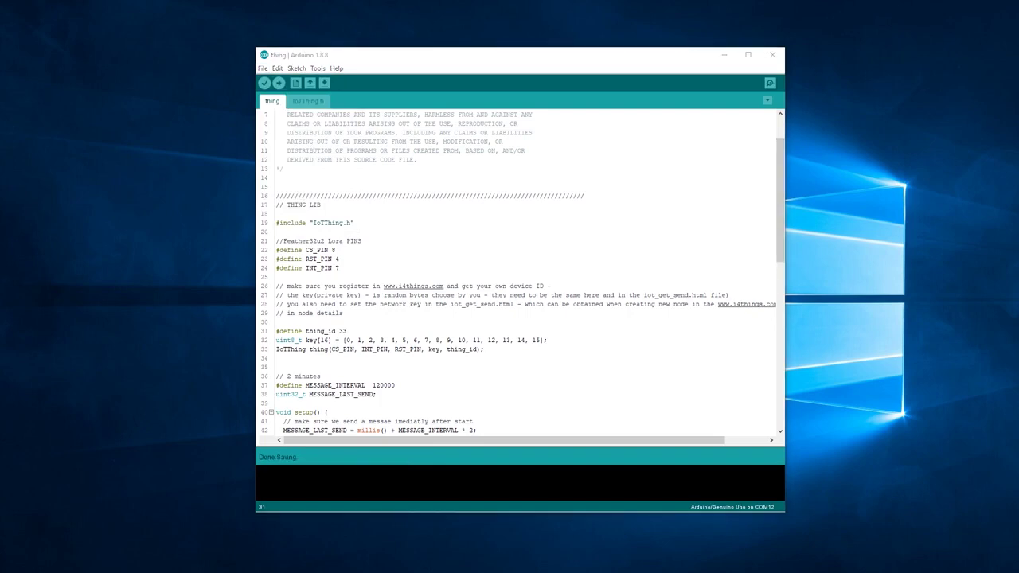
Select Adafruit Feather 32u4 as the board and COM12 as the port
{"action": "left_click", "coordinate": [317, 69]}
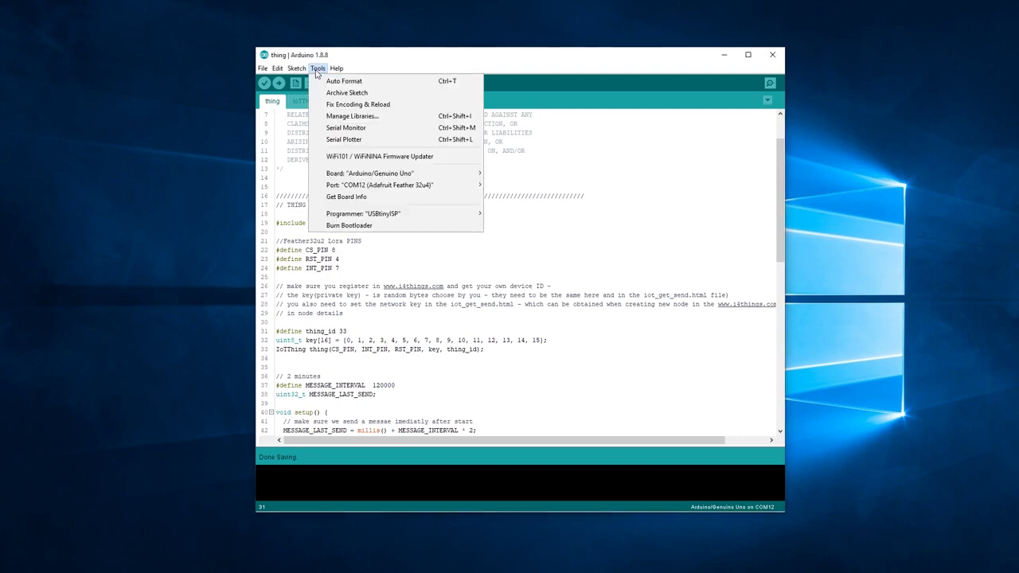
{"action": "mouse_move", "coordinate": [466, 175]}
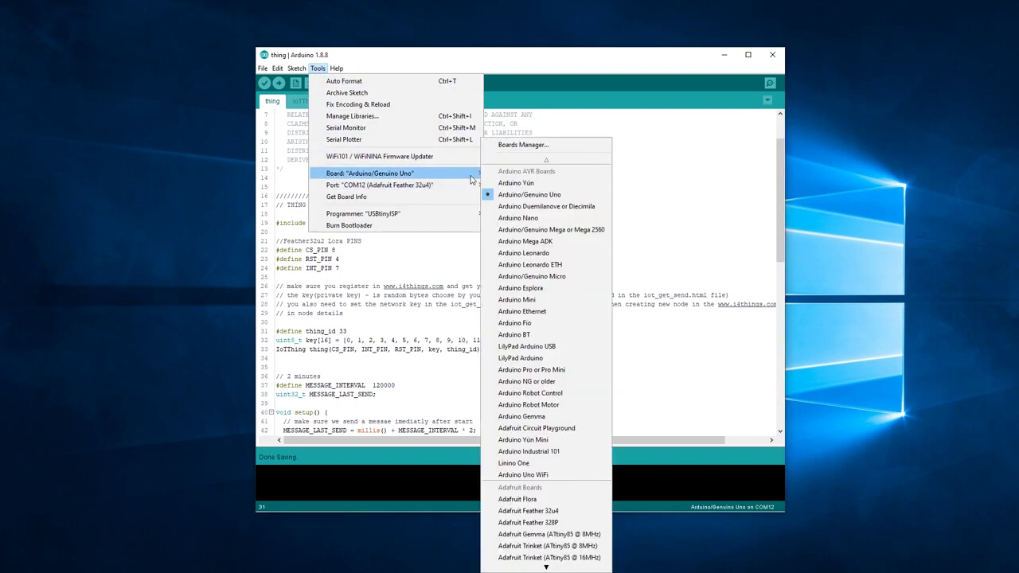
{"action": "scroll", "coordinate": [540, 283], "scroll_direction": "down", "scroll_amount": 5}
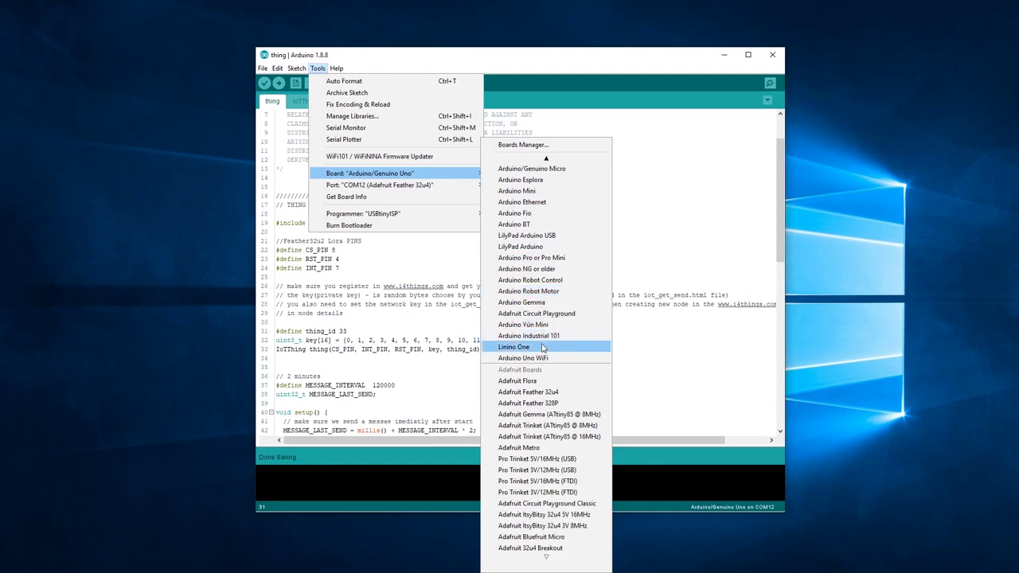
{"action": "left_click", "coordinate": [555, 393]}
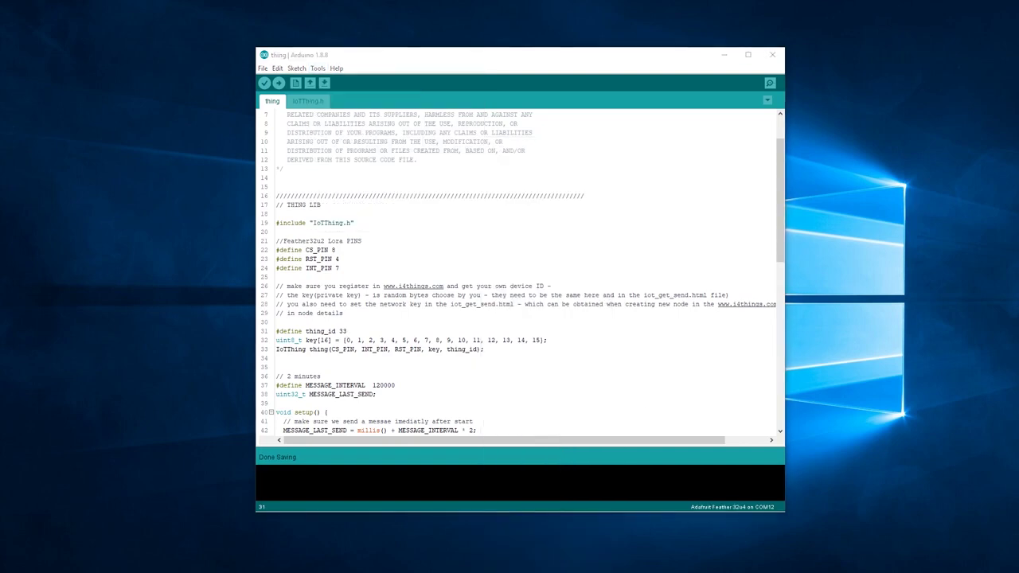
{"action": "left_click", "coordinate": [318, 69]}
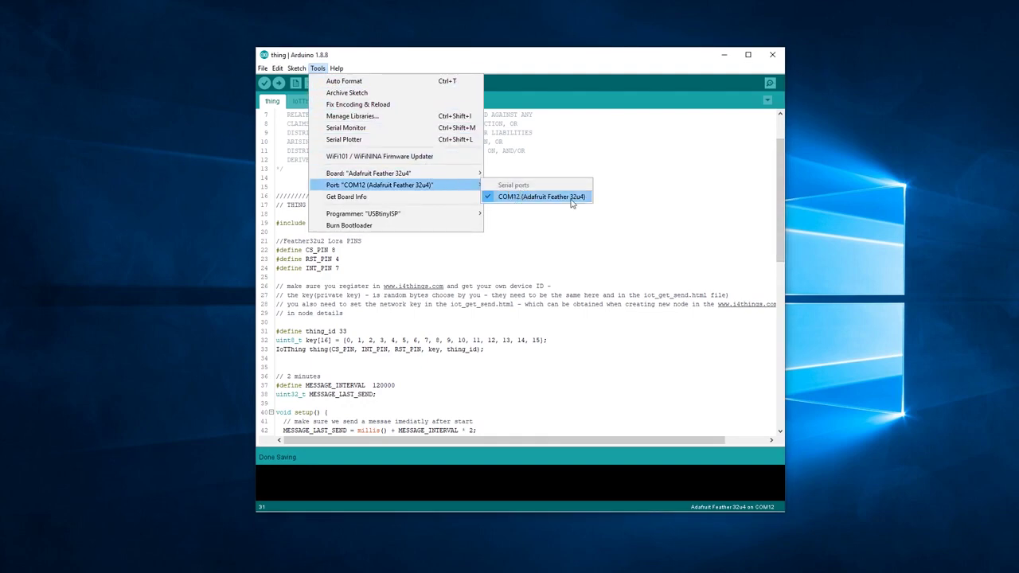
{"action": "left_click", "coordinate": [836, 247]}
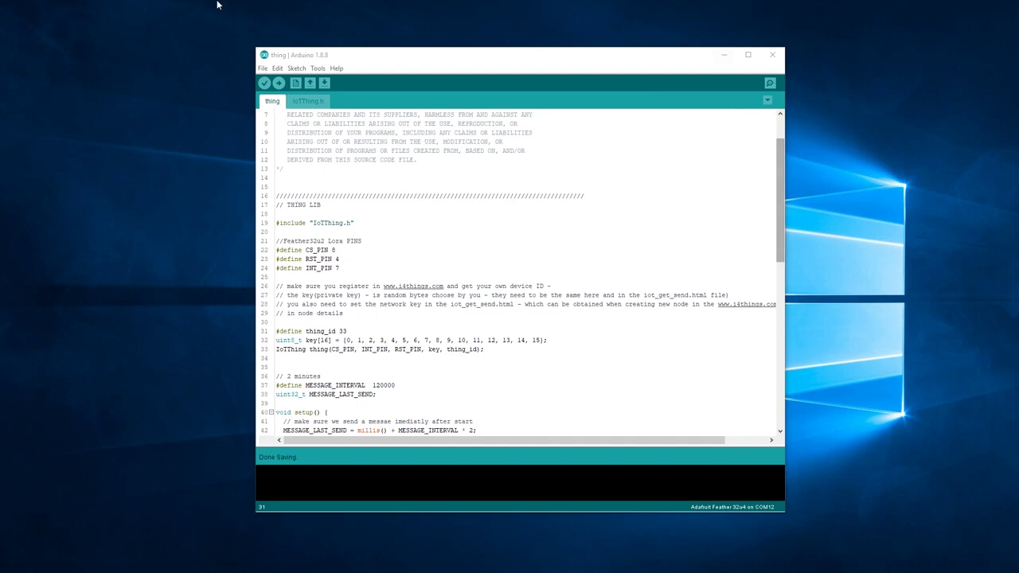
Start the upload, then open examples > Feather32u4 > Simple > thing > iot_get.html in Notepad
{"action": "left_click", "coordinate": [278, 82]}
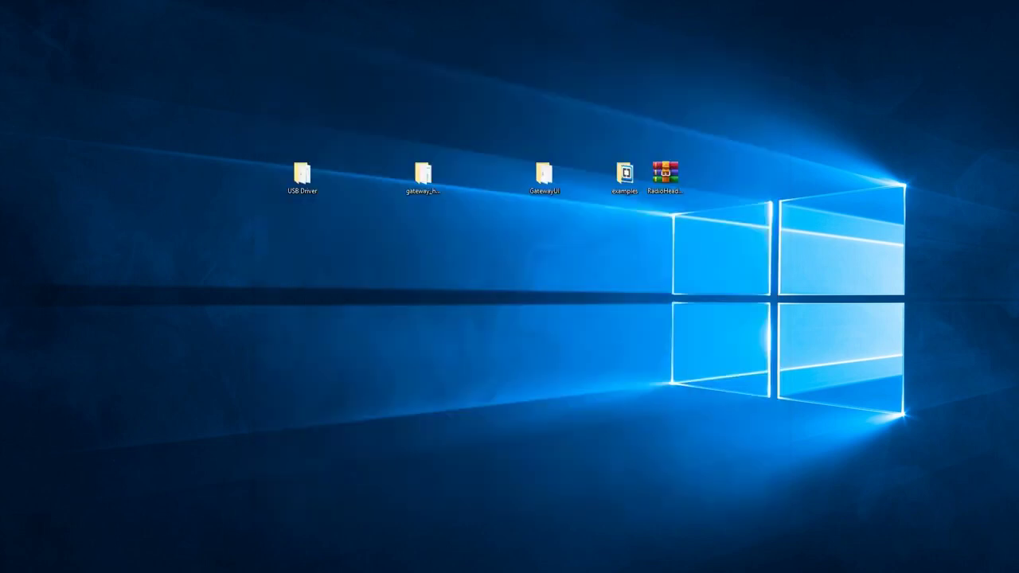
{"action": "double_click", "coordinate": [624, 175]}
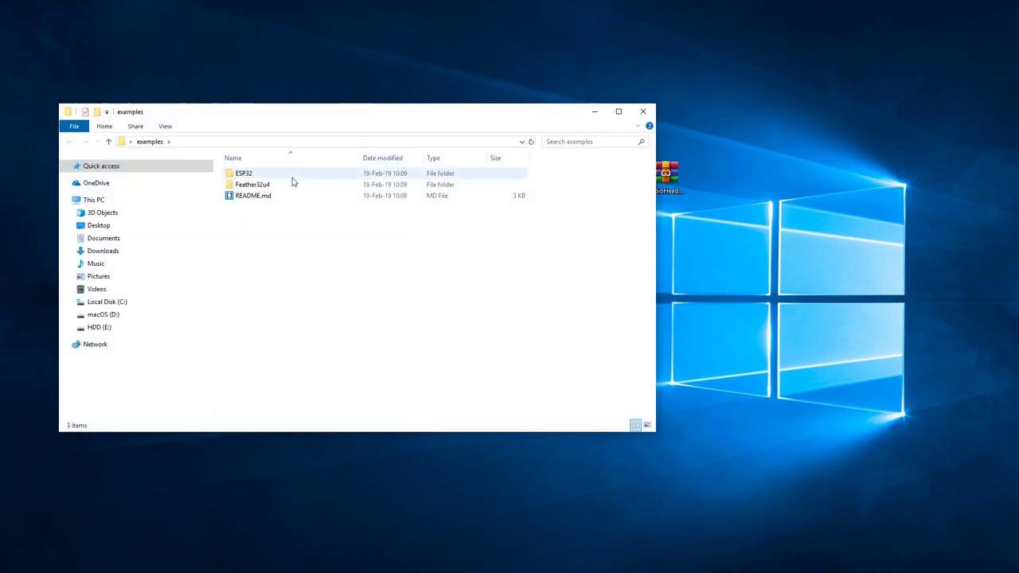
{"action": "double_click", "coordinate": [285, 187]}
{"action": "double_click", "coordinate": [270, 197]}
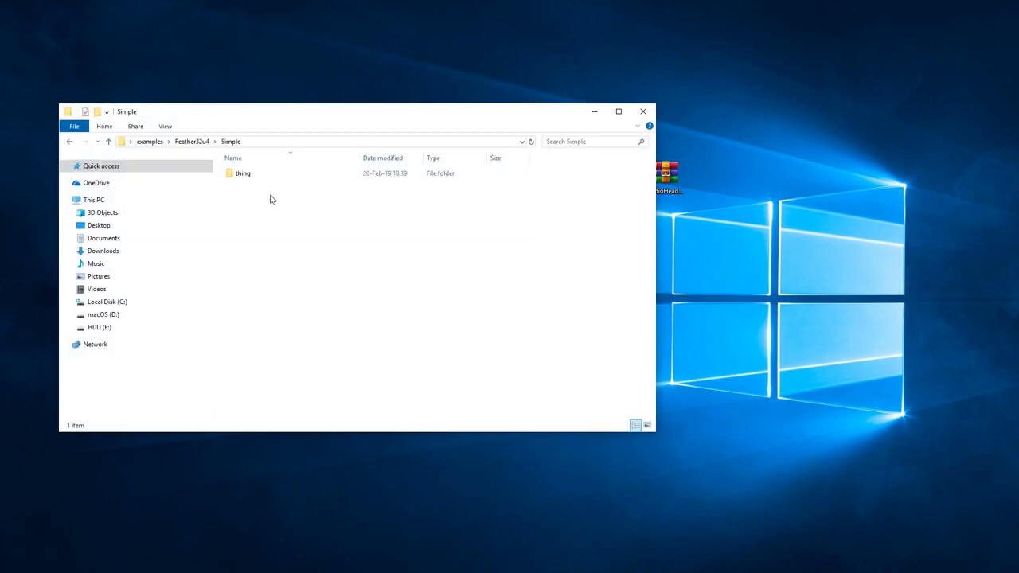
{"action": "double_click", "coordinate": [276, 174]}
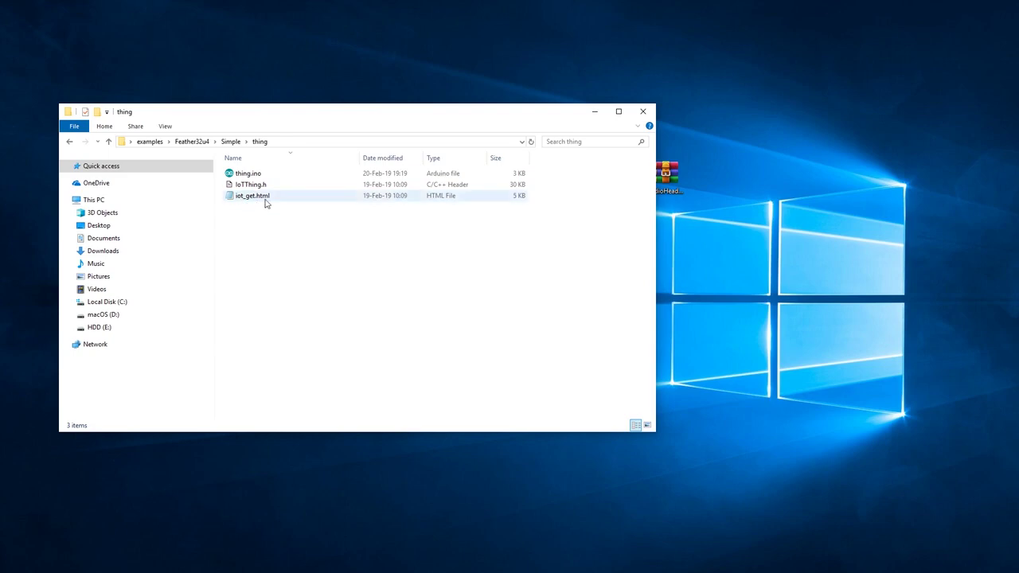
{"action": "double_click", "coordinate": [266, 200]}
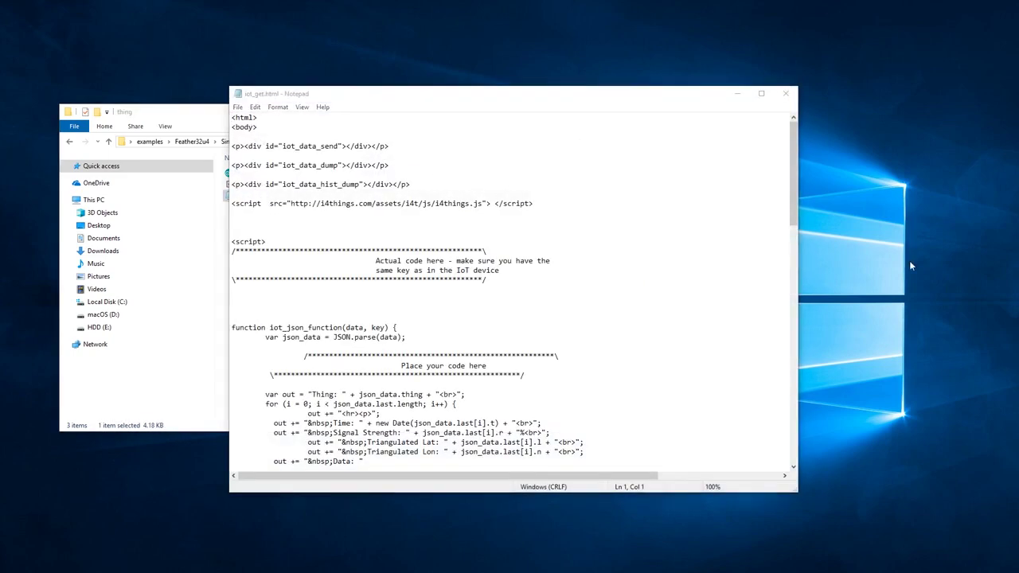
Replace the 4 in 'var thing_id = 4;' with 33 in iot_get.html
{"action": "scroll", "coordinate": [470, 299], "scroll_direction": "down", "scroll_amount": 15}
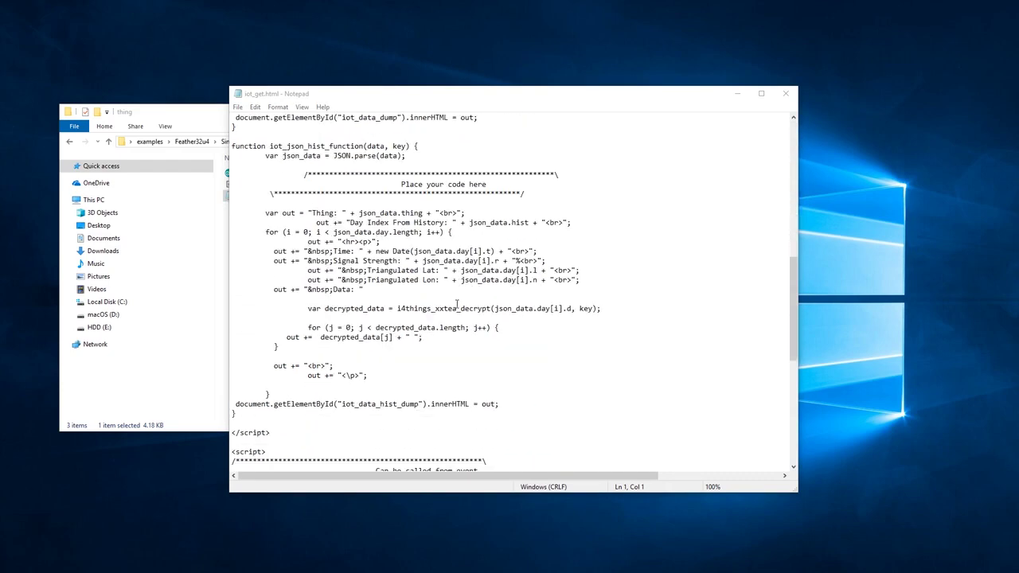
{"action": "scroll", "coordinate": [457, 305], "scroll_direction": "down", "scroll_amount": 8}
{"action": "left_click_drag", "start_coordinate": [232, 317], "coordinate": [232, 356]}
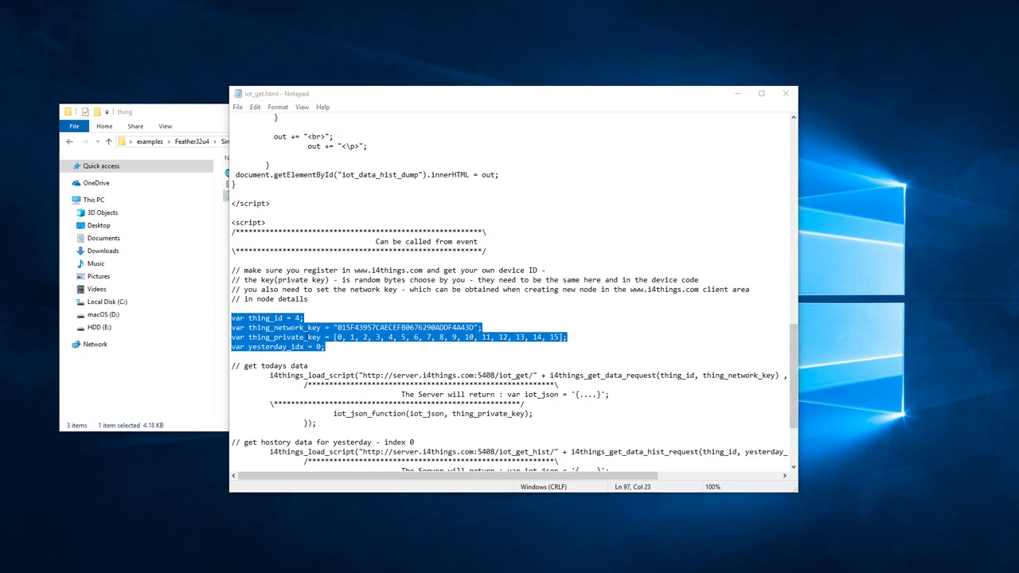
{"action": "left_click", "coordinate": [306, 318]}
{"action": "left_click_drag", "start_coordinate": [305, 318], "coordinate": [225, 311]}
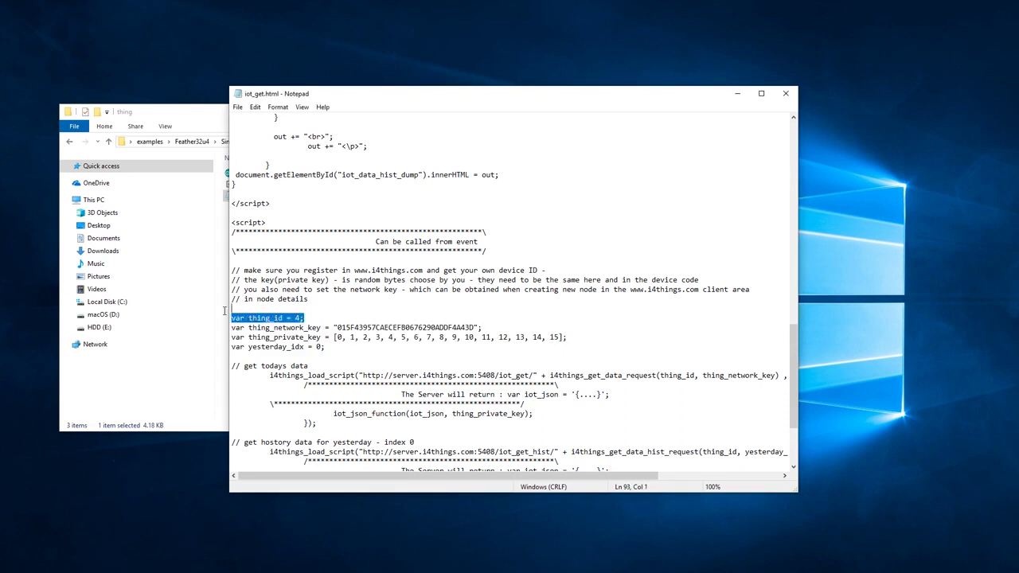
{"action": "left_click", "coordinate": [300, 318]}
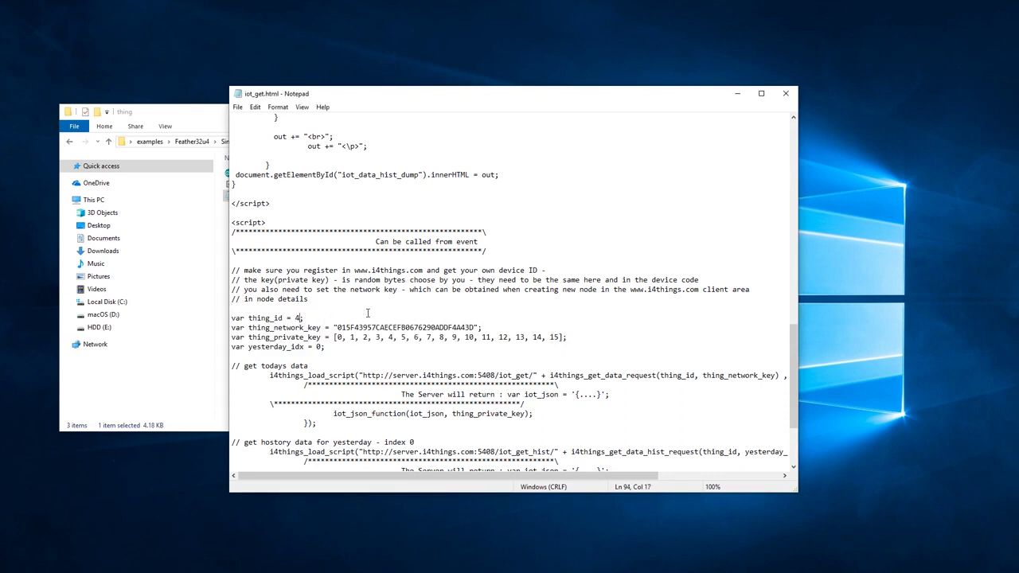
{"action": "key", "text": "BackSpace"}
{"action": "type", "text": "33"}
Locate the network key line, then switch to the browser showing node 33's details
{"action": "key", "text": "Down"}
{"action": "key", "text": "Right"}
{"action": "key", "text": "Right"}
{"action": "key", "text": "Right"}
{"action": "key", "text": "Right"}
{"action": "key", "text": "Right"}
{"action": "key", "text": "Right"}
{"action": "key", "text": "Right"}
{"action": "key", "text": "Right"}
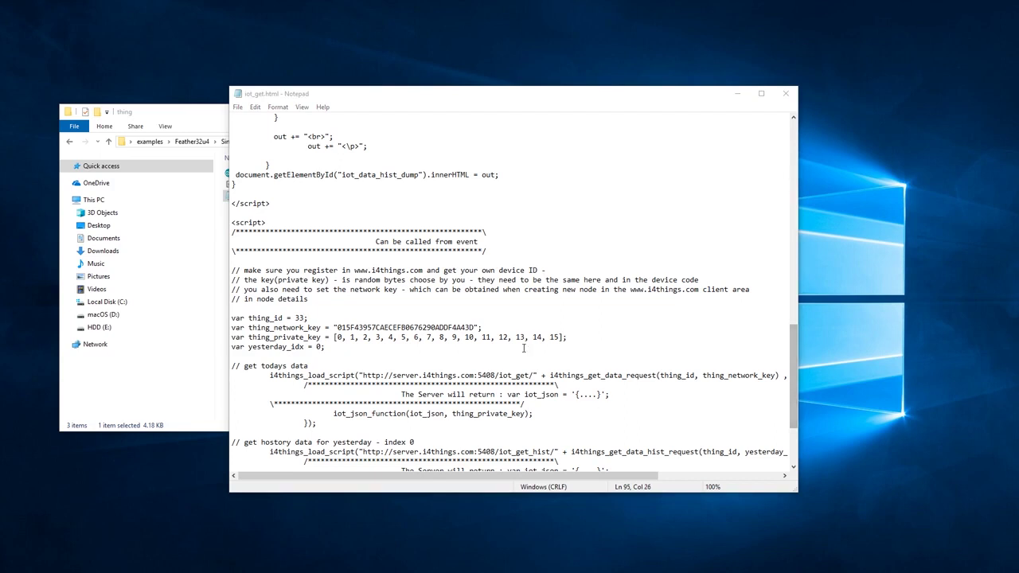
{"action": "left_click_drag", "start_coordinate": [490, 327], "coordinate": [201, 331]}
{"action": "left_click", "coordinate": [621, 356]}
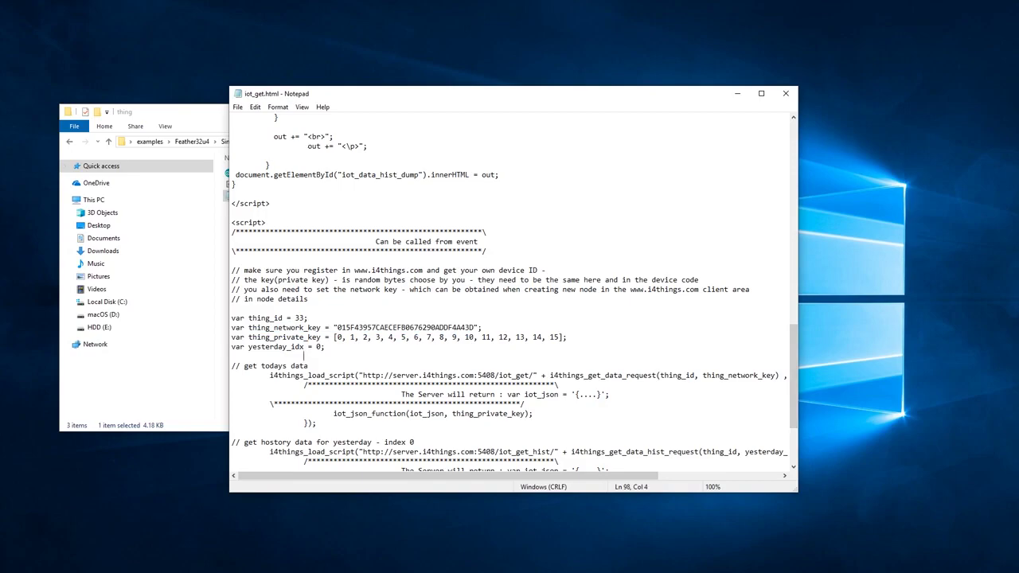
{"action": "key", "text": "alt+Tab"}
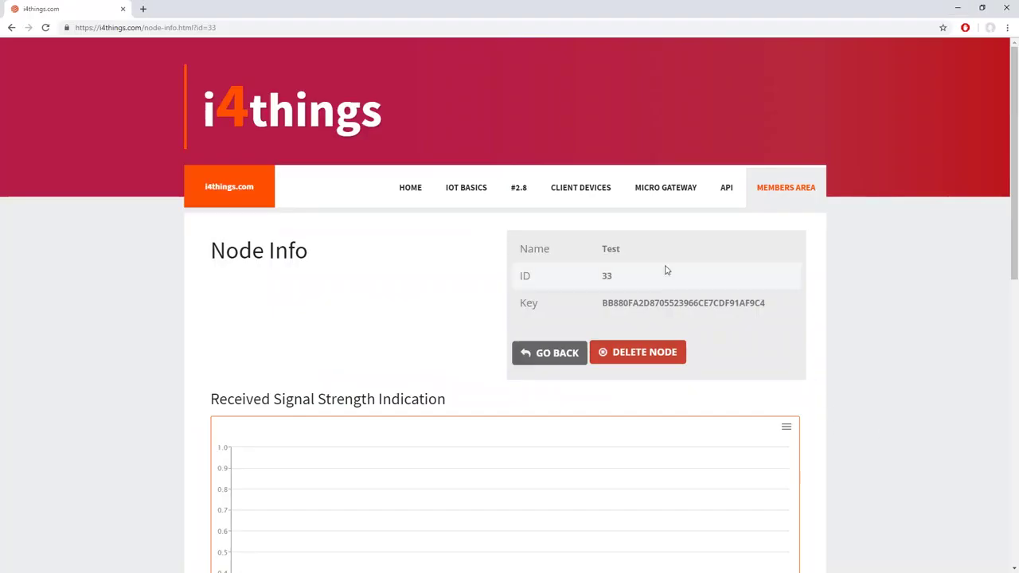
Copy node 33's key from the i4things page and paste it over thing_network_key
{"action": "left_click_drag", "start_coordinate": [519, 304], "coordinate": [605, 308]}
{"action": "key", "text": "ctrl+c"}
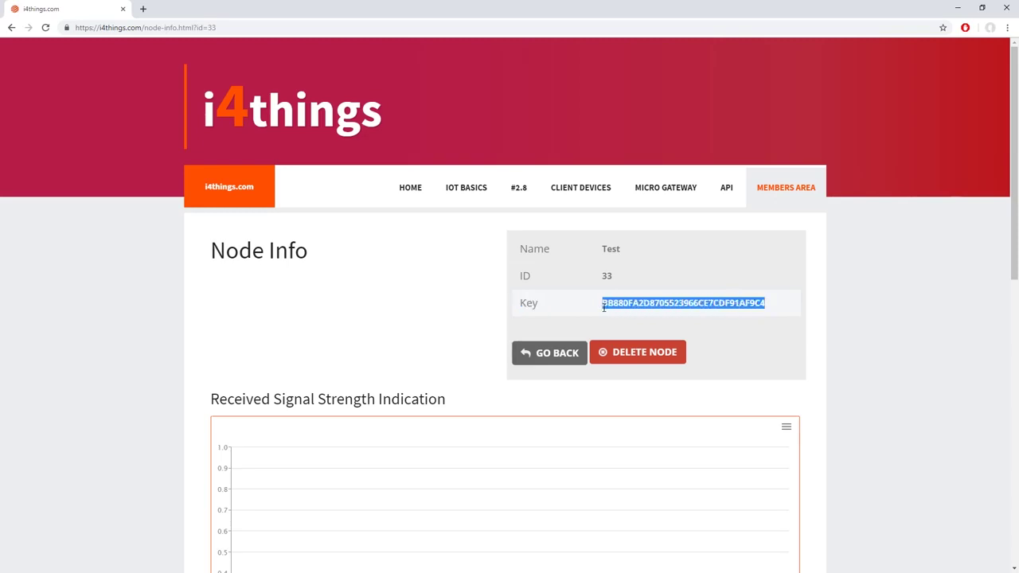
{"action": "left_click", "coordinate": [959, 7]}
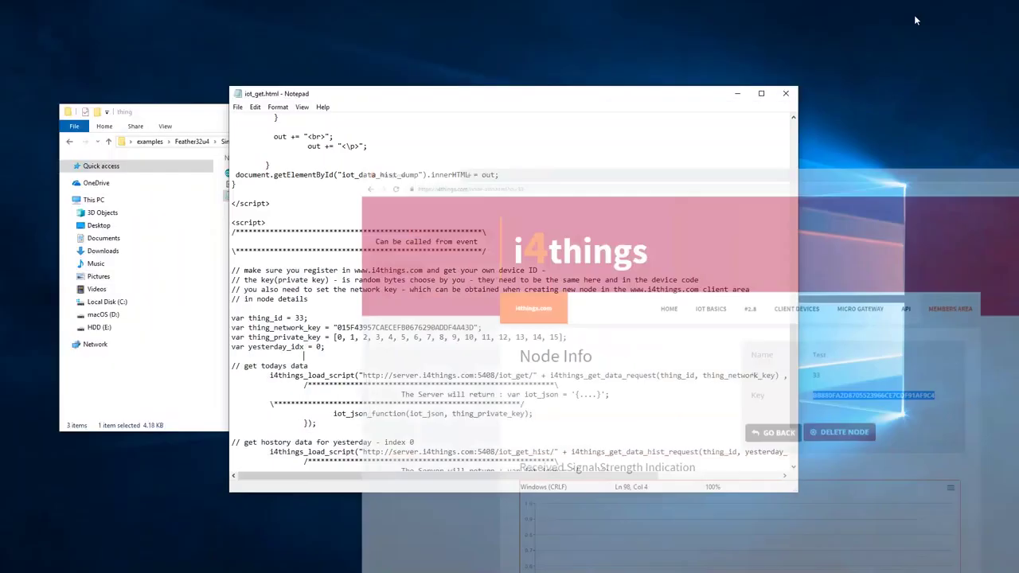
{"action": "left_click", "coordinate": [339, 327]}
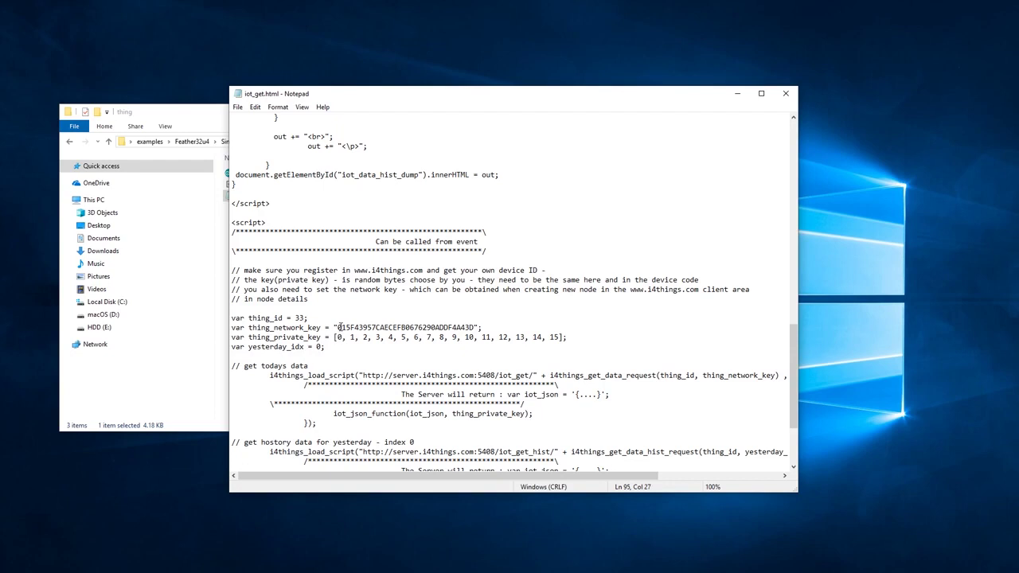
{"action": "left_click_drag", "start_coordinate": [336, 328], "coordinate": [476, 327]}
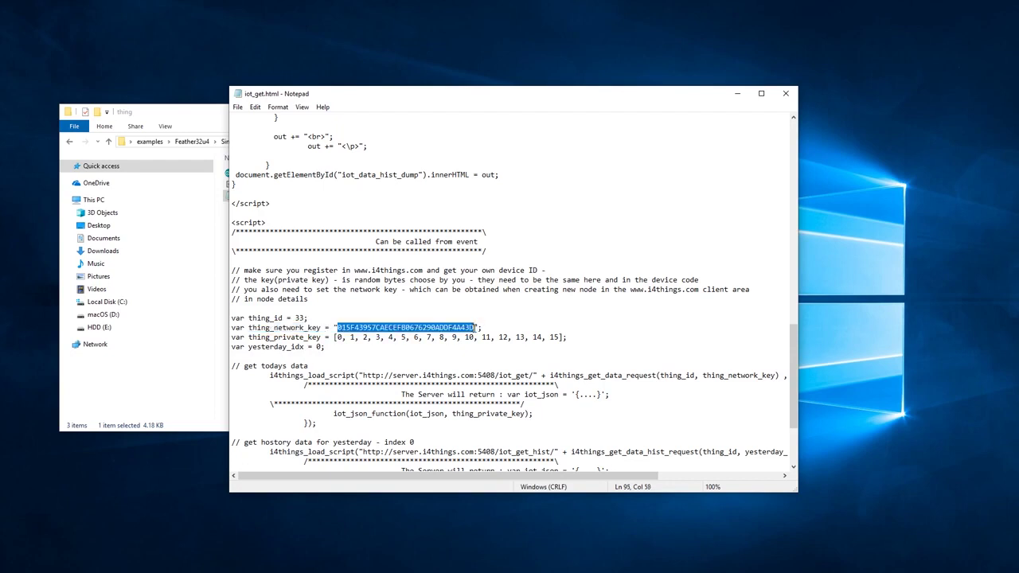
{"action": "key", "text": "ctrl+v"}
{"action": "left_click", "coordinate": [570, 337]}
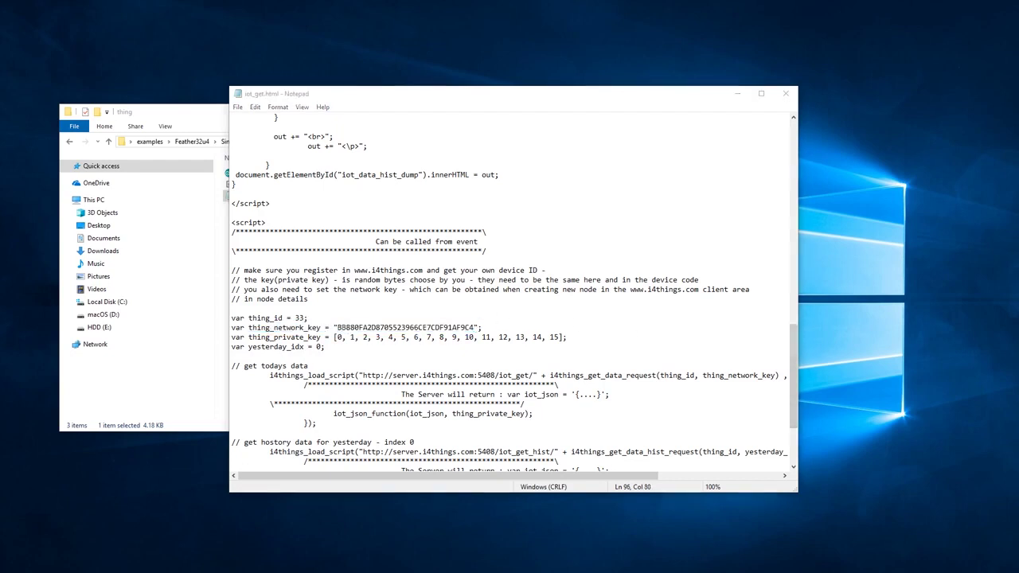
{"action": "left_click", "coordinate": [482, 326]}
Compare the private key with the Arduino sketch's key array, then save iot_get.html
{"action": "left_click_drag", "start_coordinate": [231, 337], "coordinate": [618, 338]}
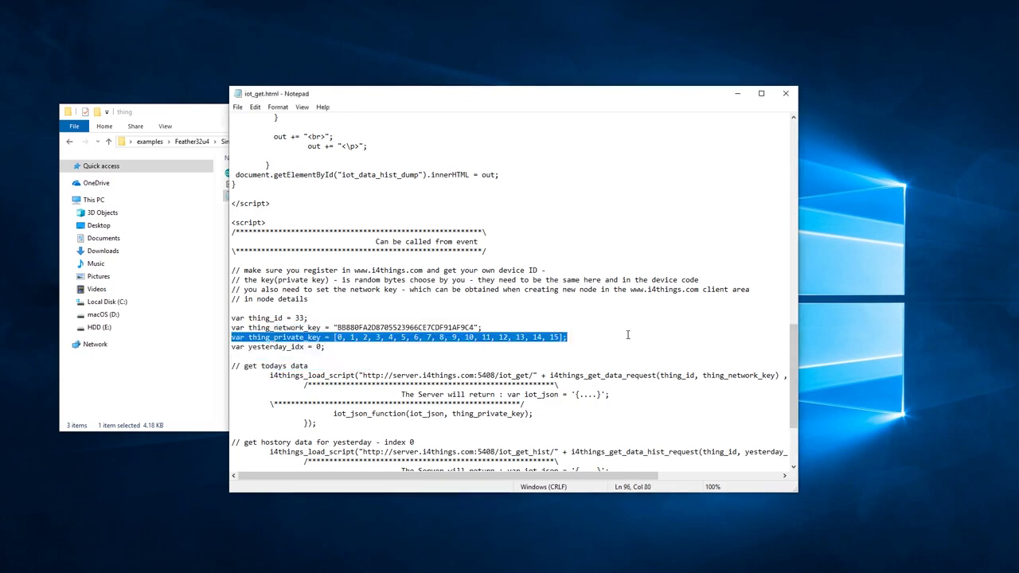
{"action": "left_click", "coordinate": [627, 336]}
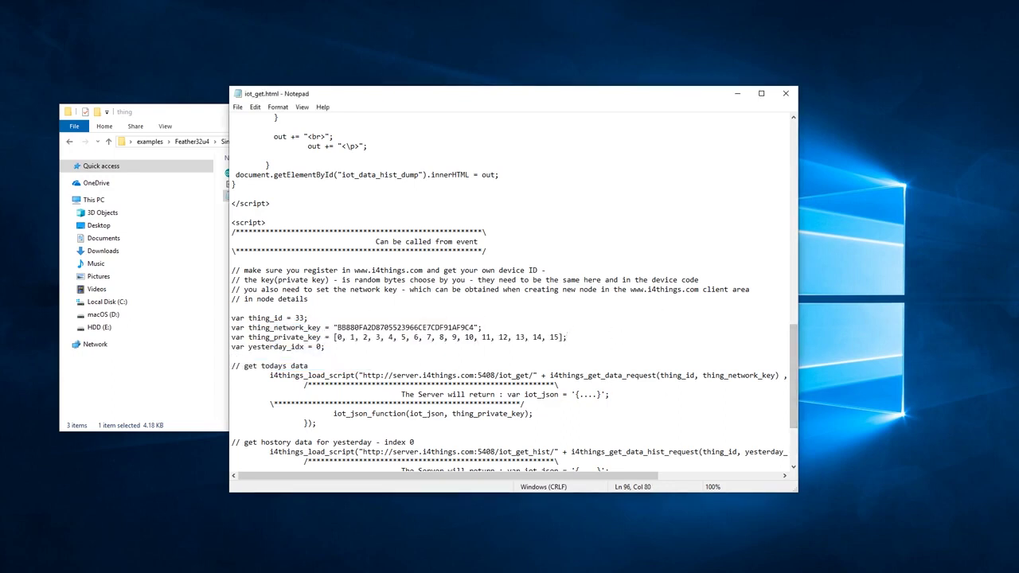
{"action": "key", "text": "alt+Tab"}
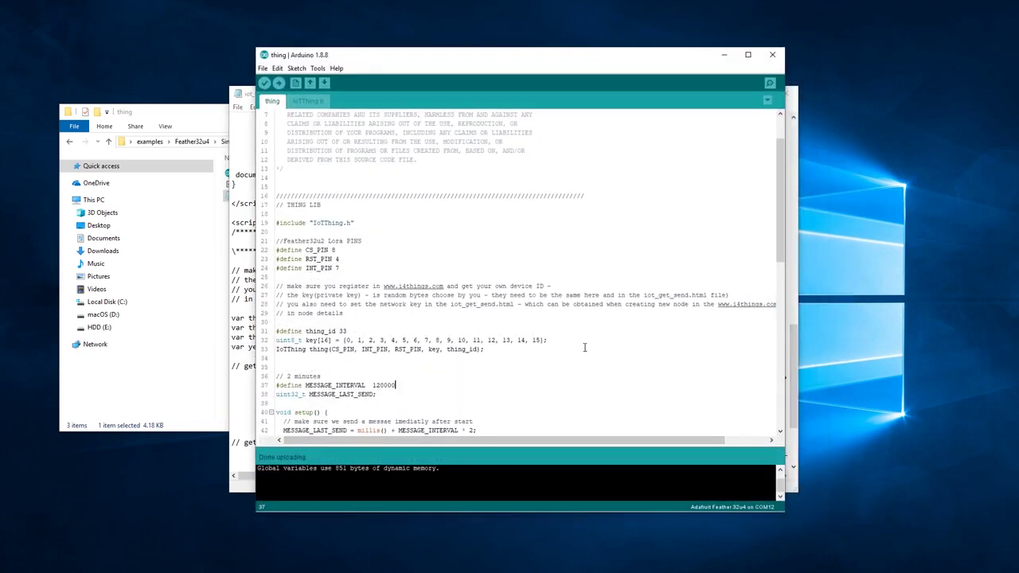
{"action": "left_click_drag", "start_coordinate": [548, 340], "coordinate": [285, 338]}
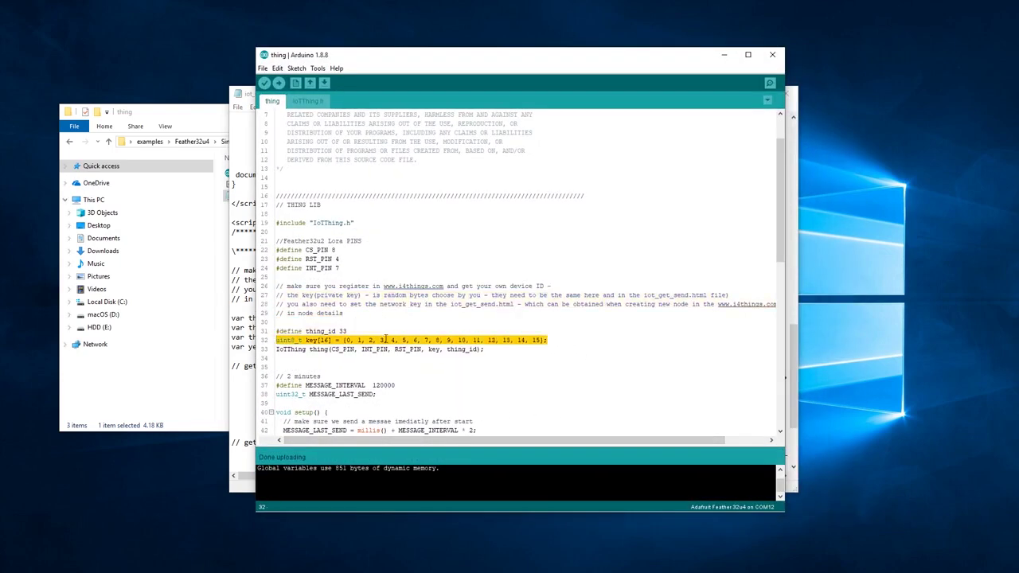
{"action": "key", "text": "alt+Tab"}
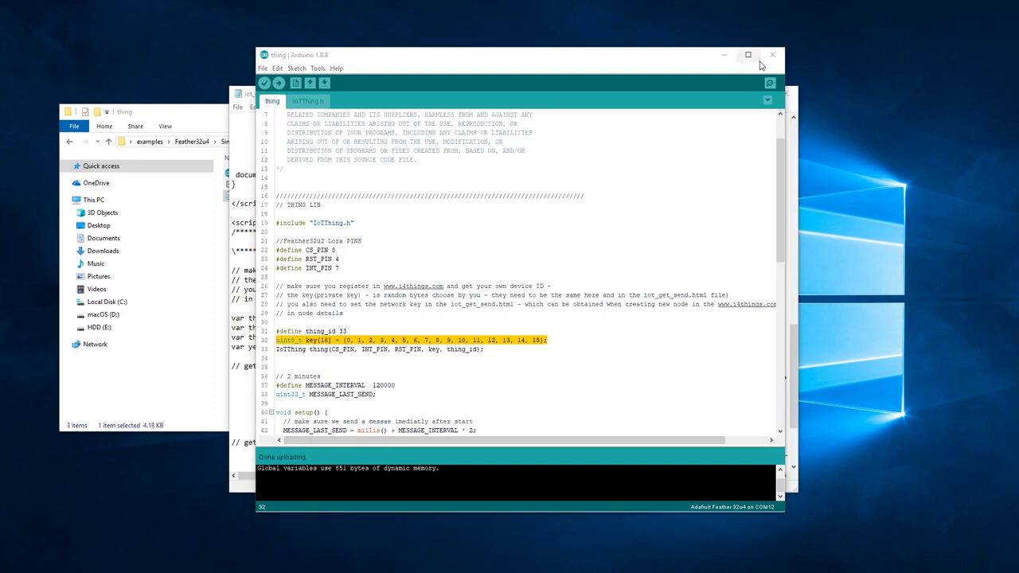
{"action": "left_click", "coordinate": [237, 108]}
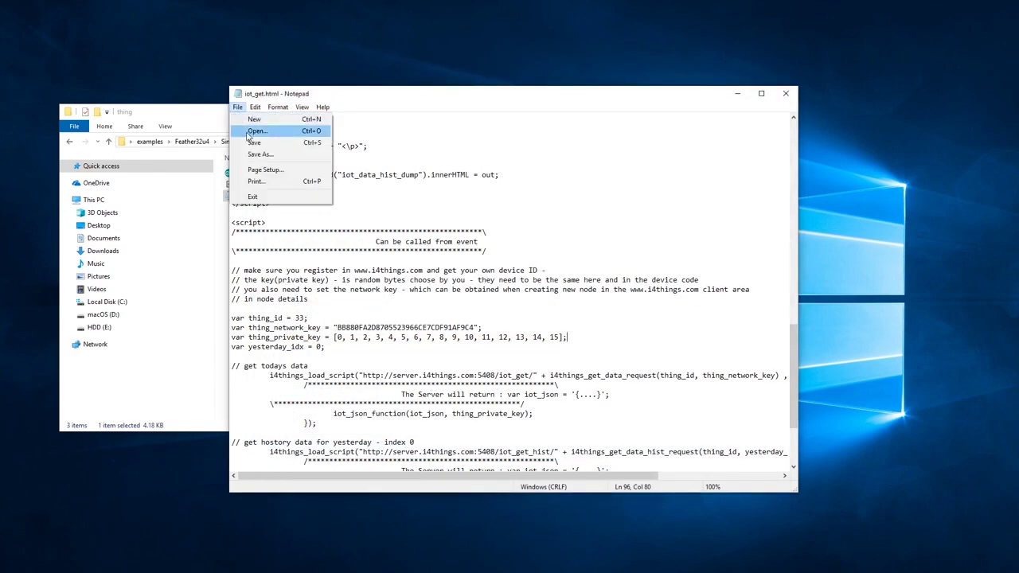
{"action": "left_click", "coordinate": [255, 141]}
Close Notepad and open iot_get.html with Google Chrome from File Explorer
{"action": "left_click_drag", "start_coordinate": [477, 94], "coordinate": [618, 95]}
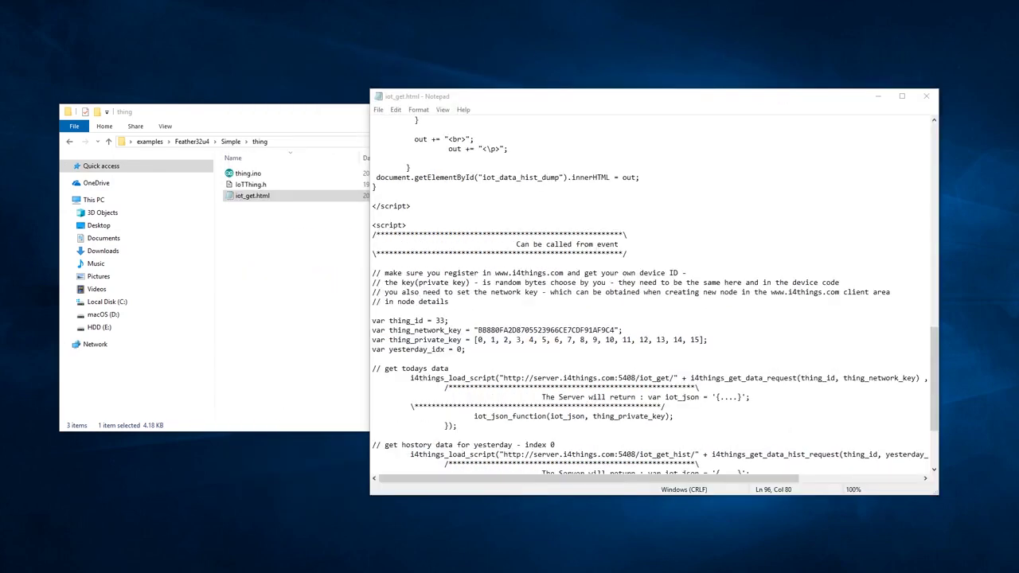
{"action": "left_click", "coordinate": [926, 96]}
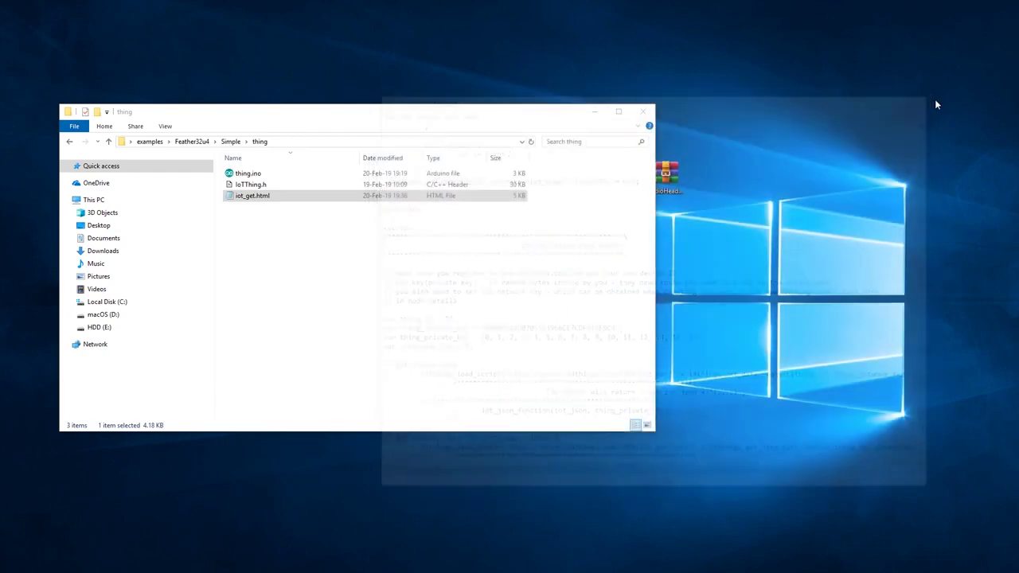
{"action": "right_click", "coordinate": [295, 196]}
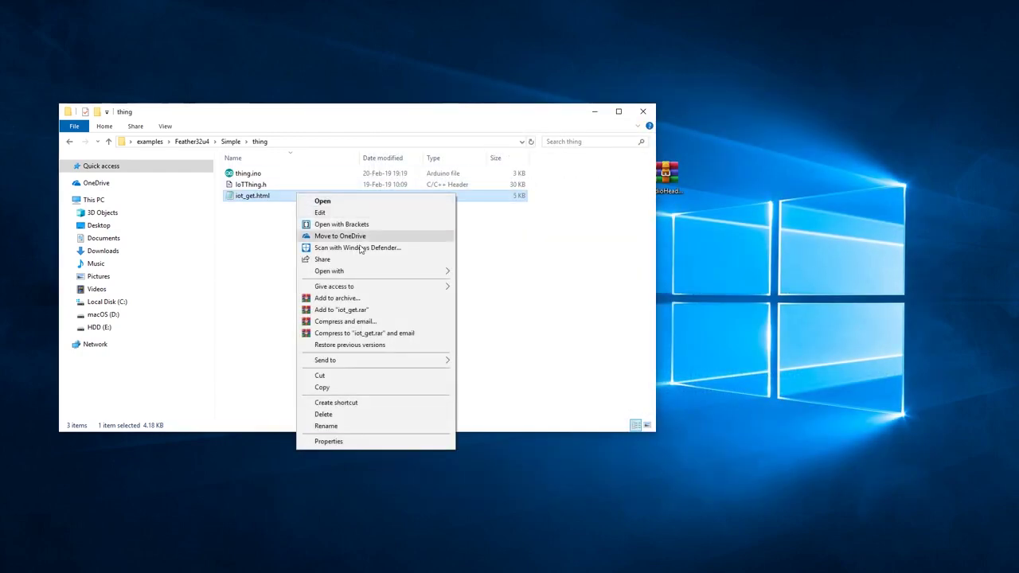
{"action": "mouse_move", "coordinate": [433, 272]}
{"action": "left_click", "coordinate": [486, 284]}
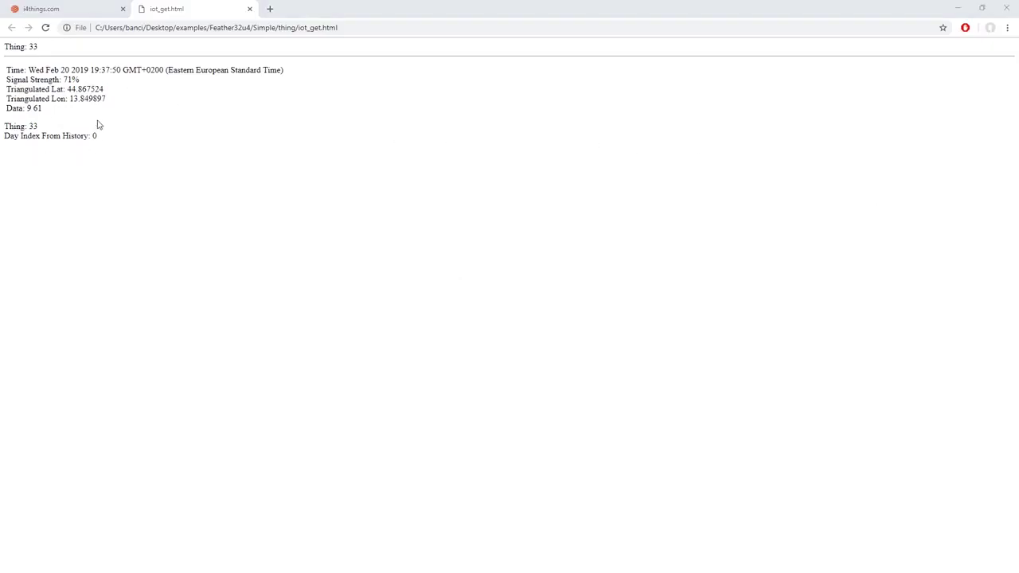
Check the decrypted reading 'Data: 9 61', then return to the Arduino sketch
{"action": "left_click_drag", "start_coordinate": [45, 109], "coordinate": [4, 112]}
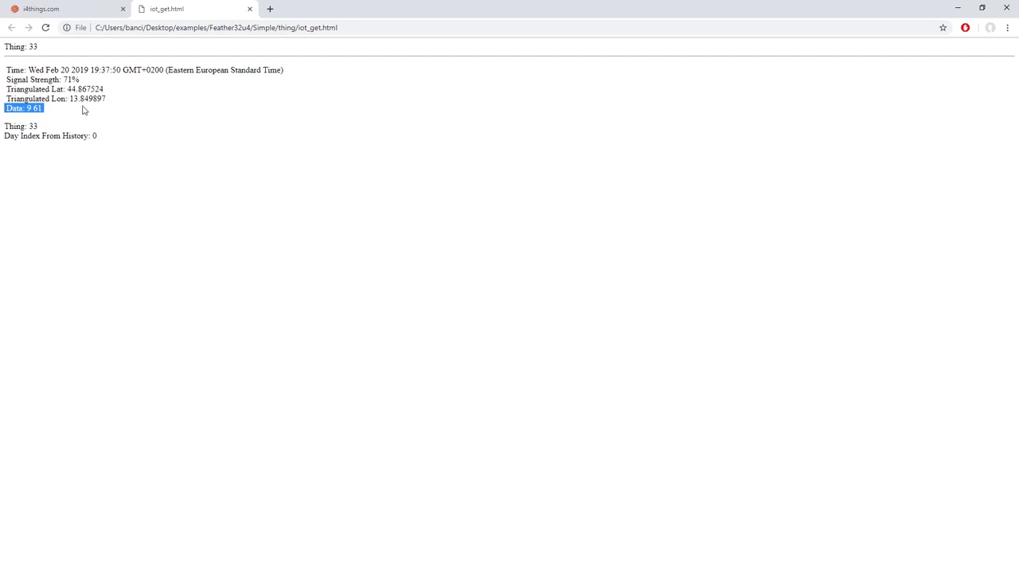
{"action": "left_click", "coordinate": [728, 341]}
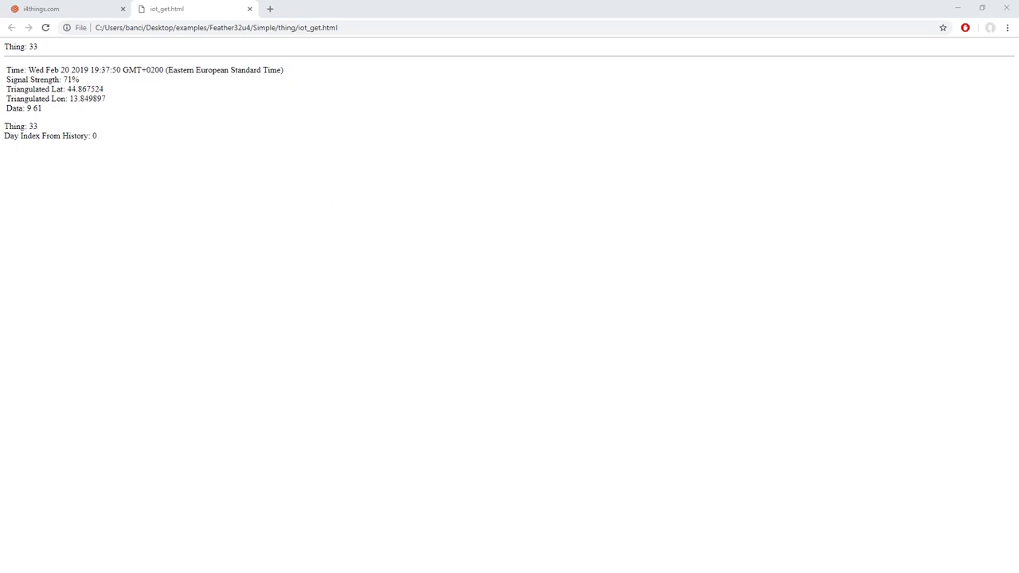
{"action": "key", "text": "alt+Tab"}
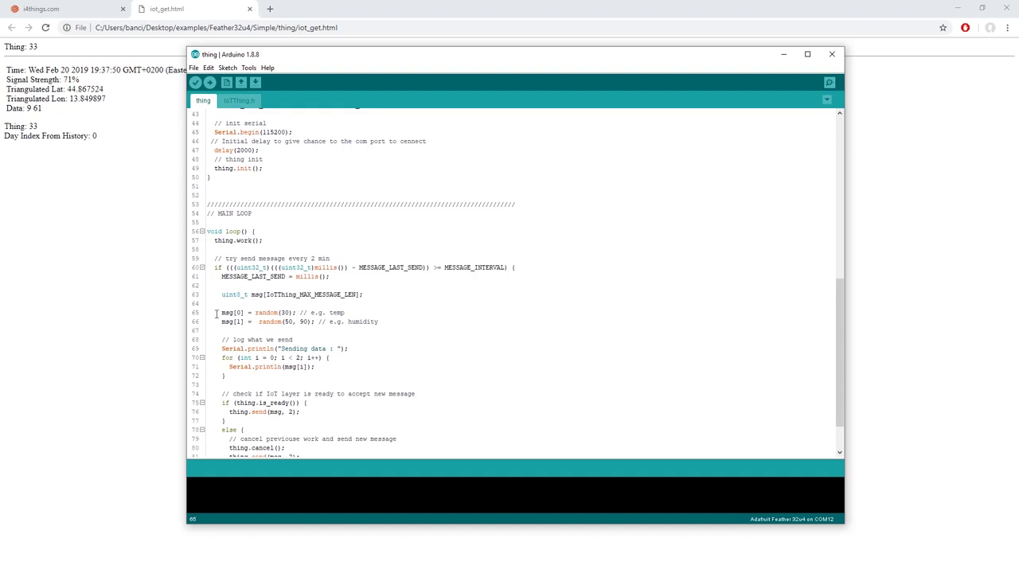
Highlight the msg[0] and msg[1] random() temperature and humidity lines in the sketch
{"action": "left_click_drag", "start_coordinate": [219, 312], "coordinate": [390, 320]}
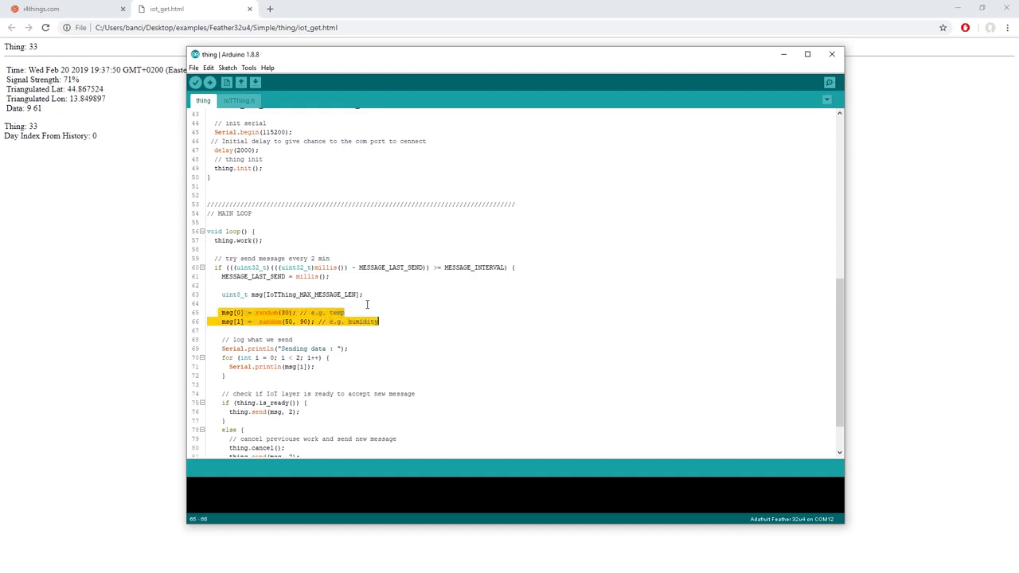
{"action": "left_click", "coordinate": [330, 307]}
{"action": "left_click_drag", "start_coordinate": [222, 313], "coordinate": [366, 320]}
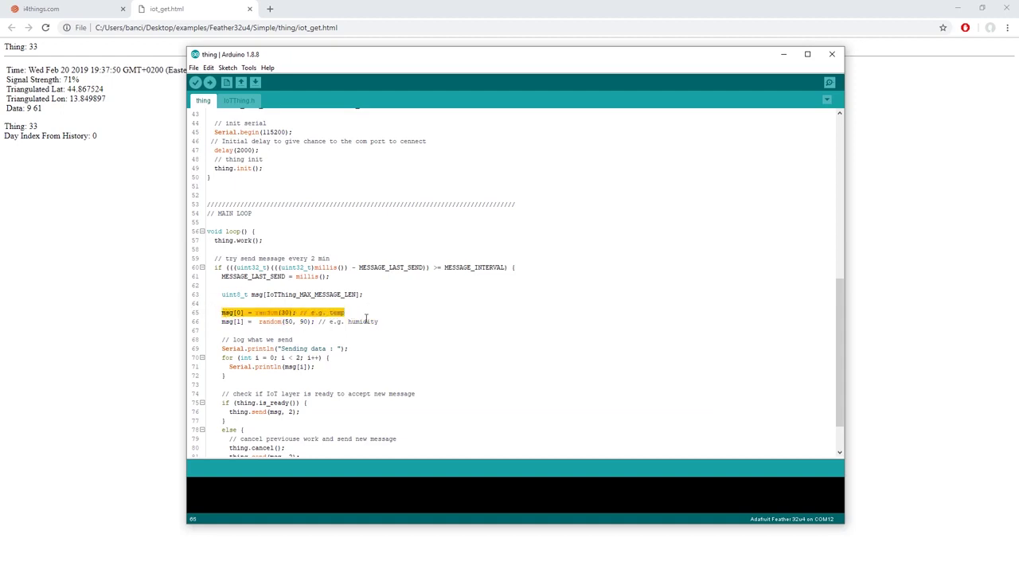
{"action": "left_click_drag", "start_coordinate": [222, 321], "coordinate": [388, 322]}
{"action": "left_click", "coordinate": [447, 327]}
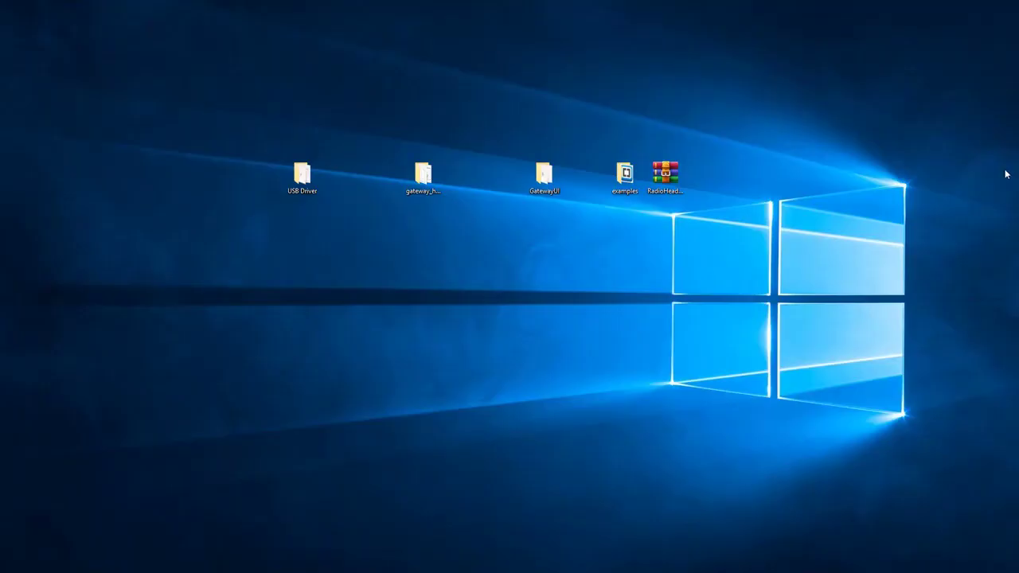
Open examples > Feather32u4 > DHT22 > thing > thing.ino in the Arduino IDE
{"action": "double_click", "coordinate": [625, 175]}
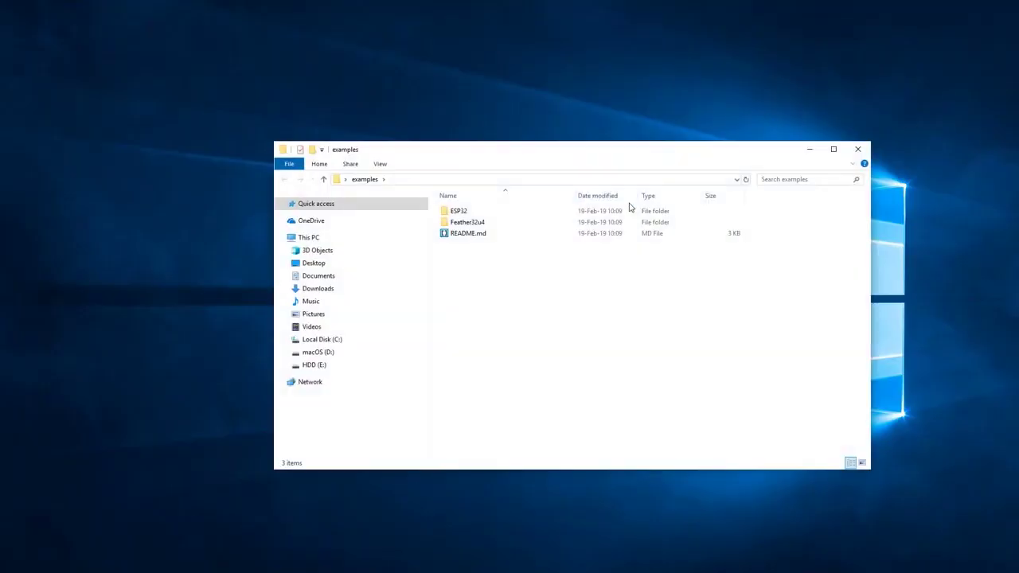
{"action": "double_click", "coordinate": [469, 222]}
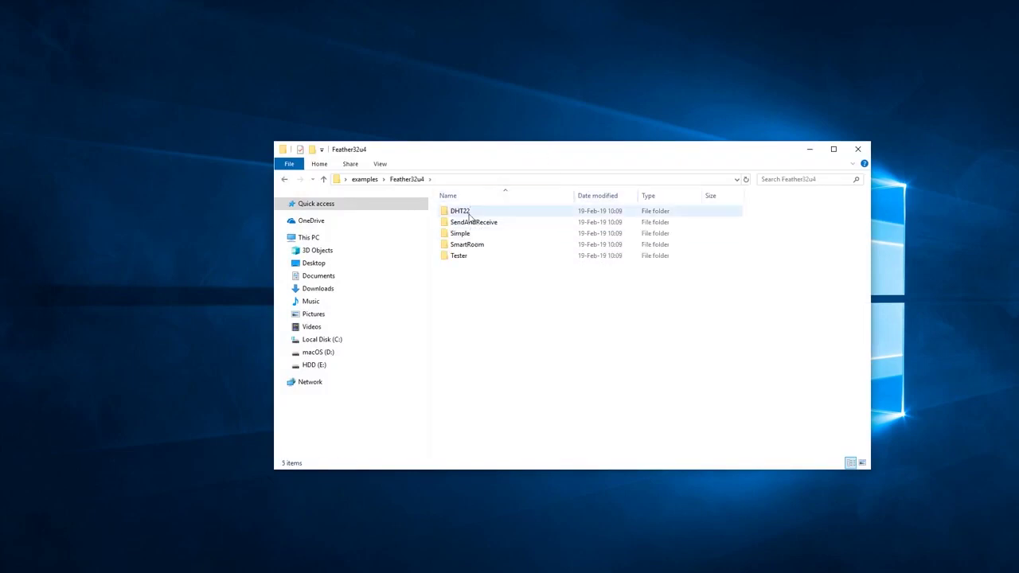
{"action": "double_click", "coordinate": [468, 212]}
{"action": "double_click", "coordinate": [469, 213]}
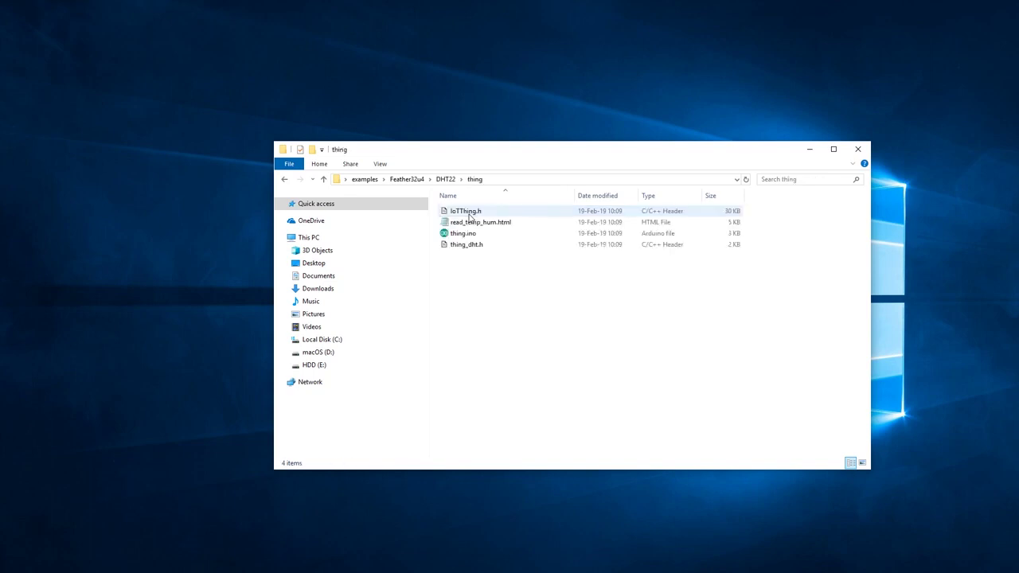
{"action": "left_click", "coordinate": [469, 235]}
{"action": "double_click", "coordinate": [468, 237]}
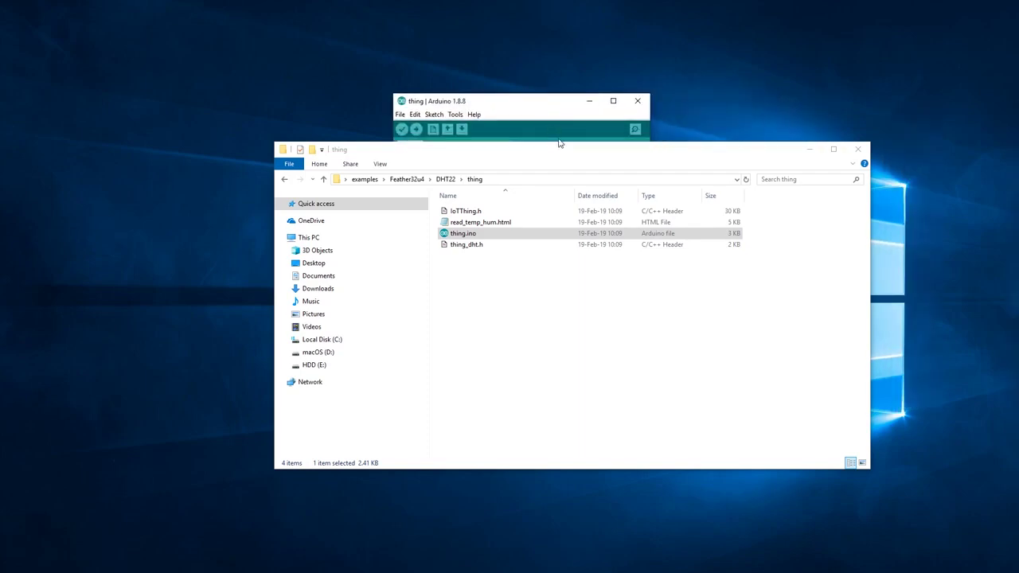
{"action": "left_click", "coordinate": [809, 150]}
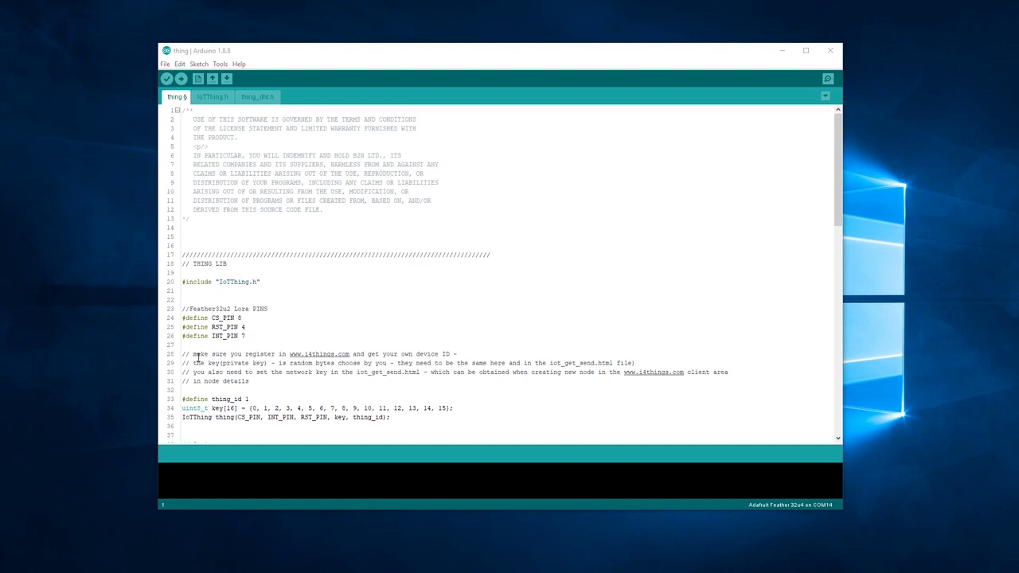
Change '#define thing_id 1' to 35 in the DHT22 sketch, matching the AnotherTest node
{"action": "scroll", "coordinate": [198, 359], "scroll_direction": "down", "scroll_amount": 1}
{"action": "left_click_drag", "start_coordinate": [182, 374], "coordinate": [264, 374]}
{"action": "left_click", "coordinate": [265, 374]}
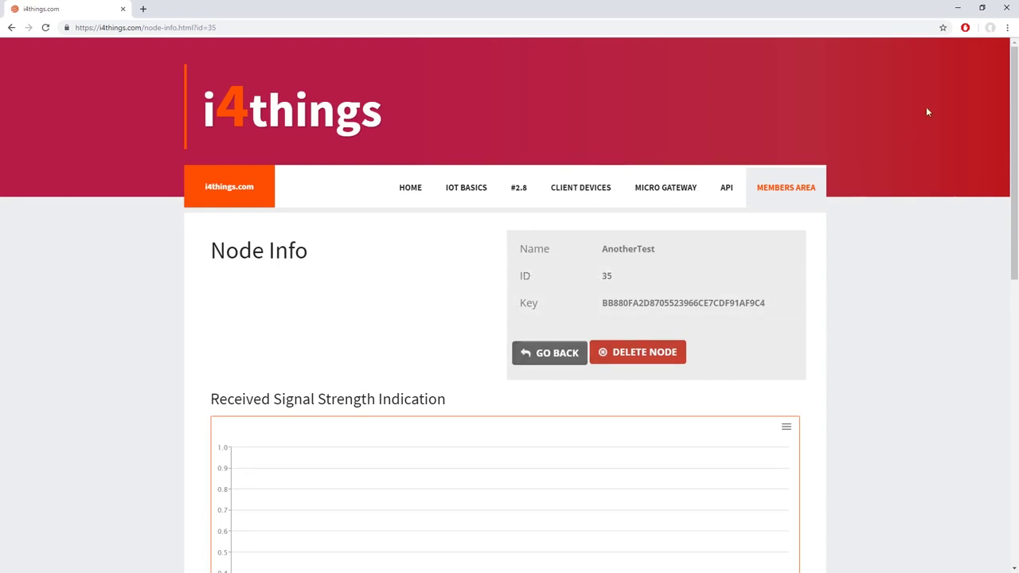
{"action": "left_click", "coordinate": [958, 8]}
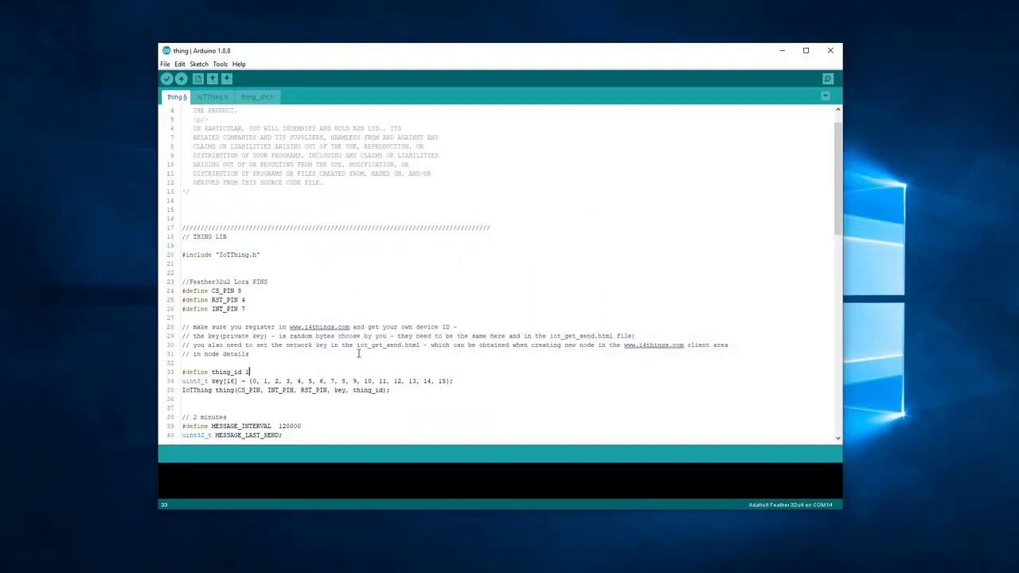
{"action": "type", "text": "35"}
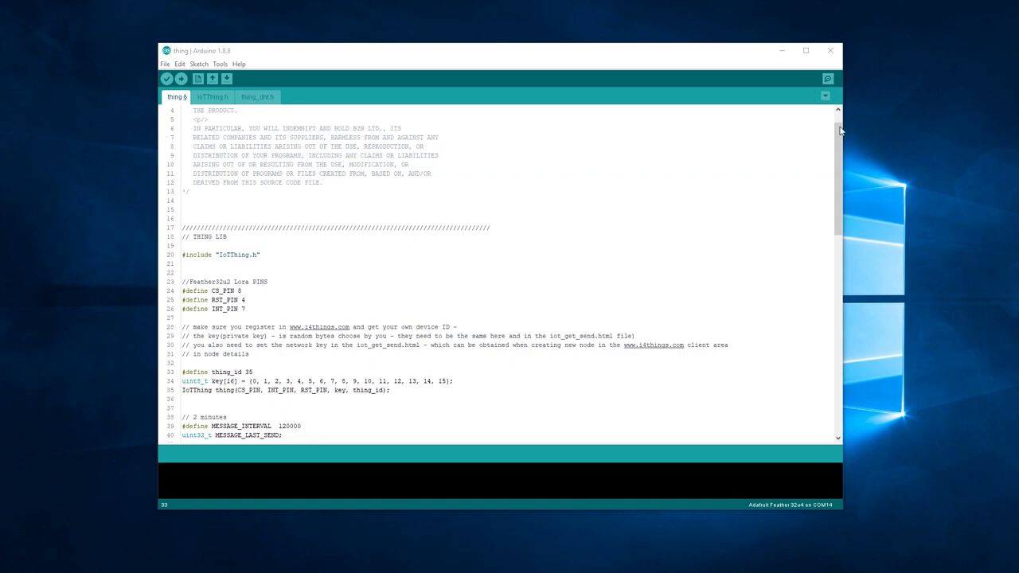
{"action": "left_click", "coordinate": [783, 50]}
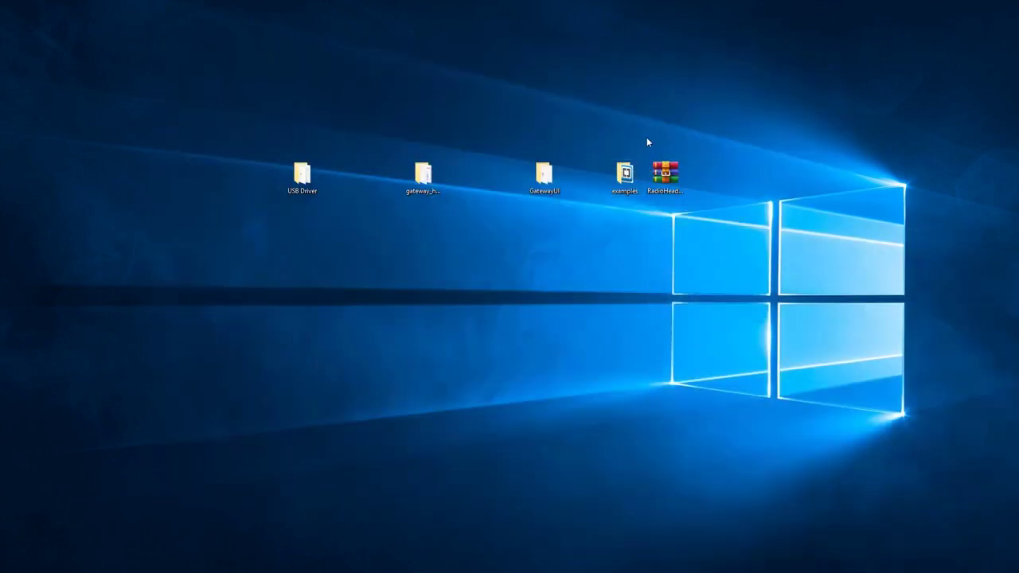
Open examples > Feather32u4 > DHT22 > thing > read_temp_hum.html in Notepad
{"action": "double_click", "coordinate": [625, 174]}
{"action": "double_click", "coordinate": [508, 263]}
{"action": "double_click", "coordinate": [506, 253]}
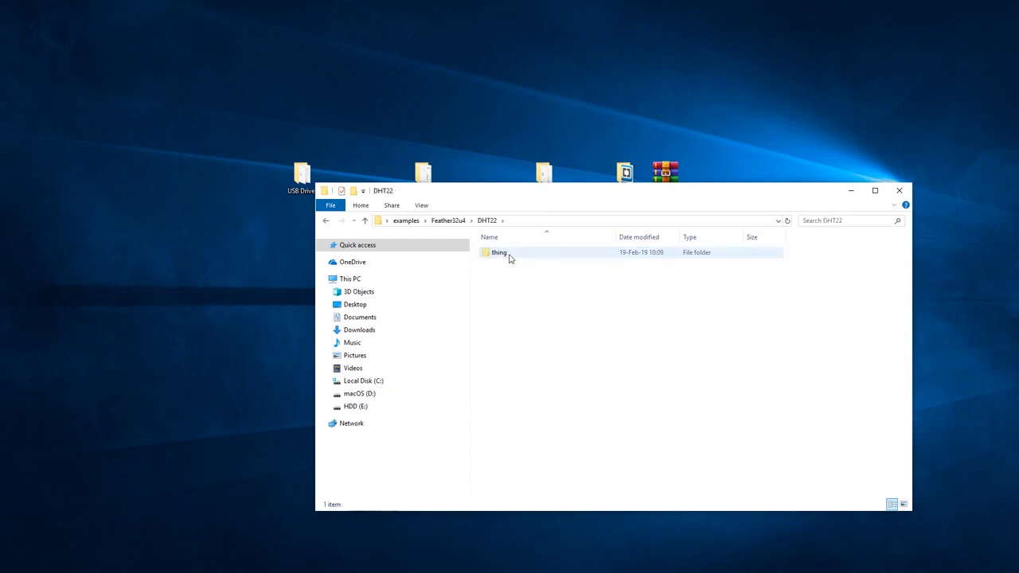
{"action": "double_click", "coordinate": [501, 253]}
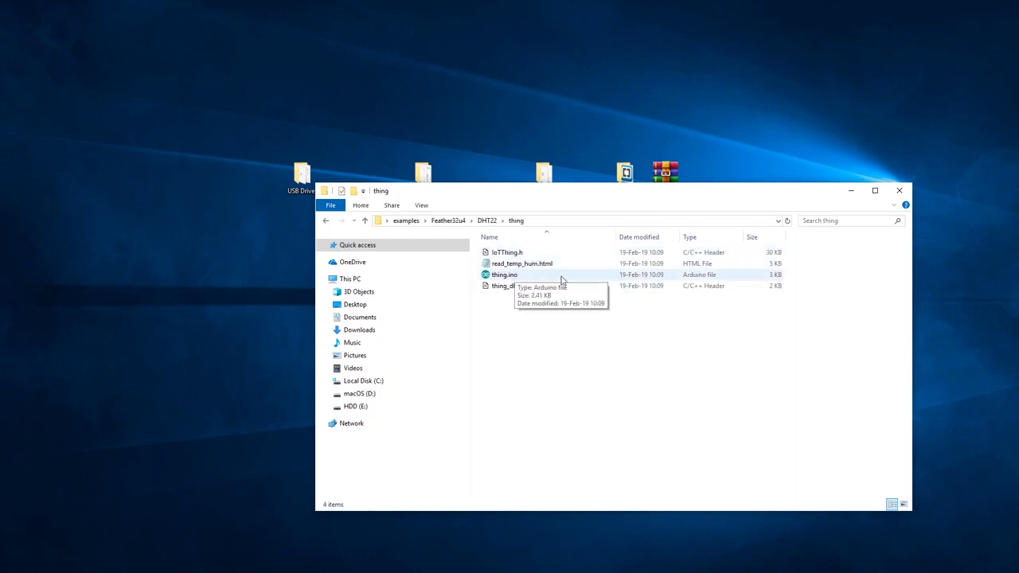
{"action": "double_click", "coordinate": [536, 266]}
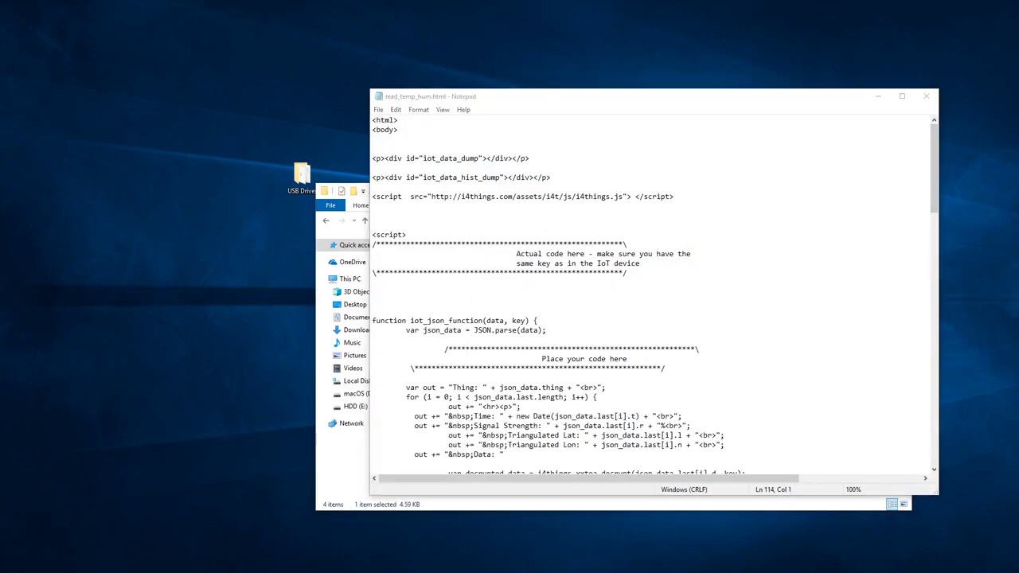
Scroll down to the thing_id and network key lines and select them
{"action": "scroll", "coordinate": [683, 349], "scroll_direction": "down", "scroll_amount": 20}
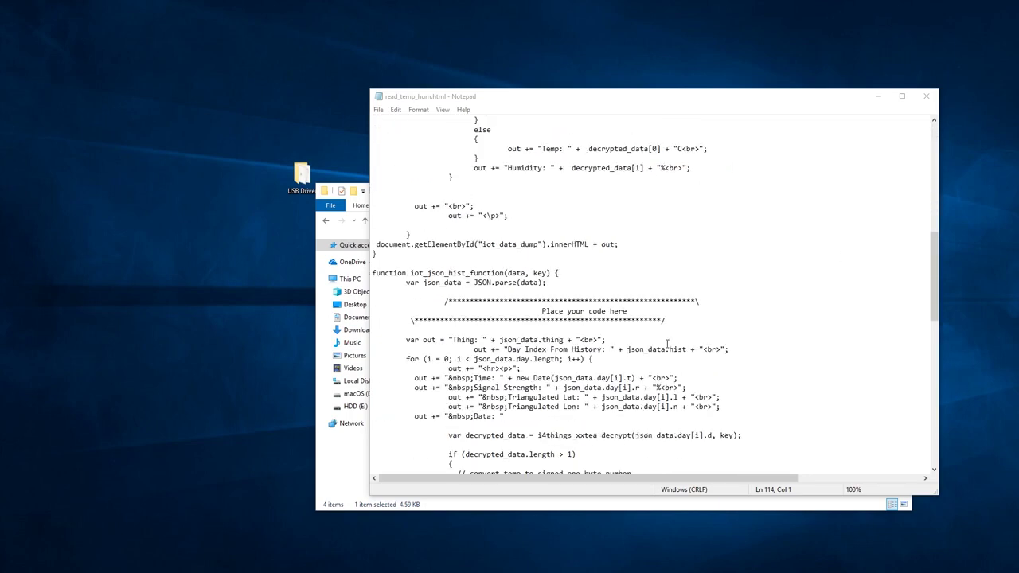
{"action": "scroll", "coordinate": [682, 349], "scroll_direction": "down", "scroll_amount": 15}
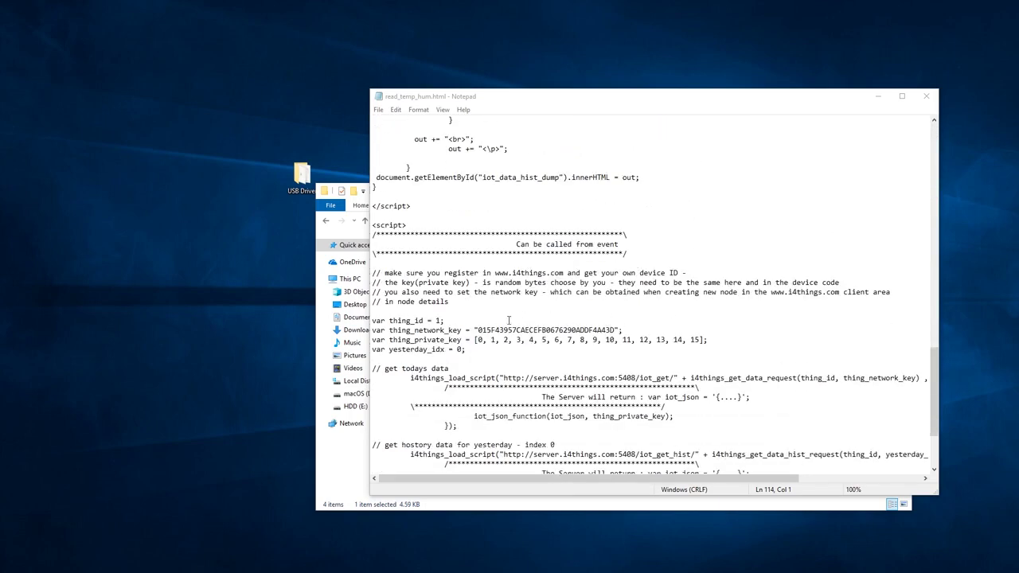
{"action": "left_click_drag", "start_coordinate": [624, 330], "coordinate": [372, 319]}
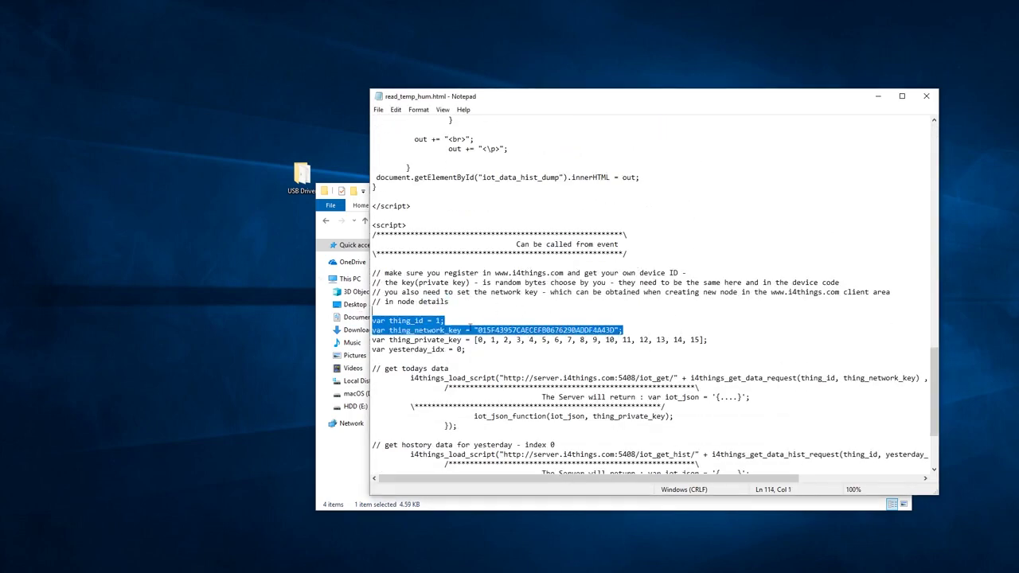
{"action": "left_click", "coordinate": [657, 333]}
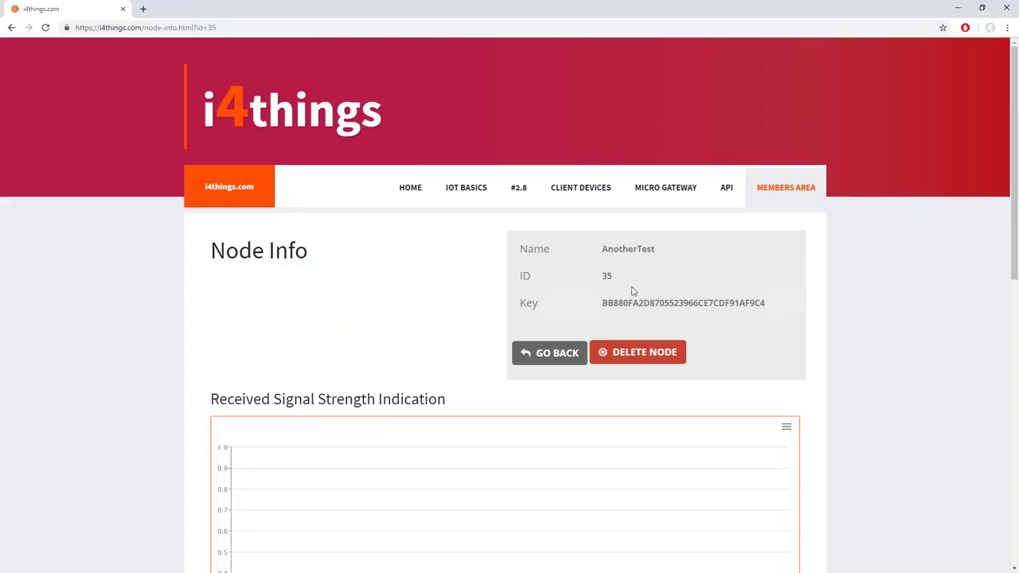
Take ID 35 and its network key from the Node Info page for read_temp_hum.html
{"action": "left_click_drag", "start_coordinate": [519, 276], "coordinate": [628, 278]}
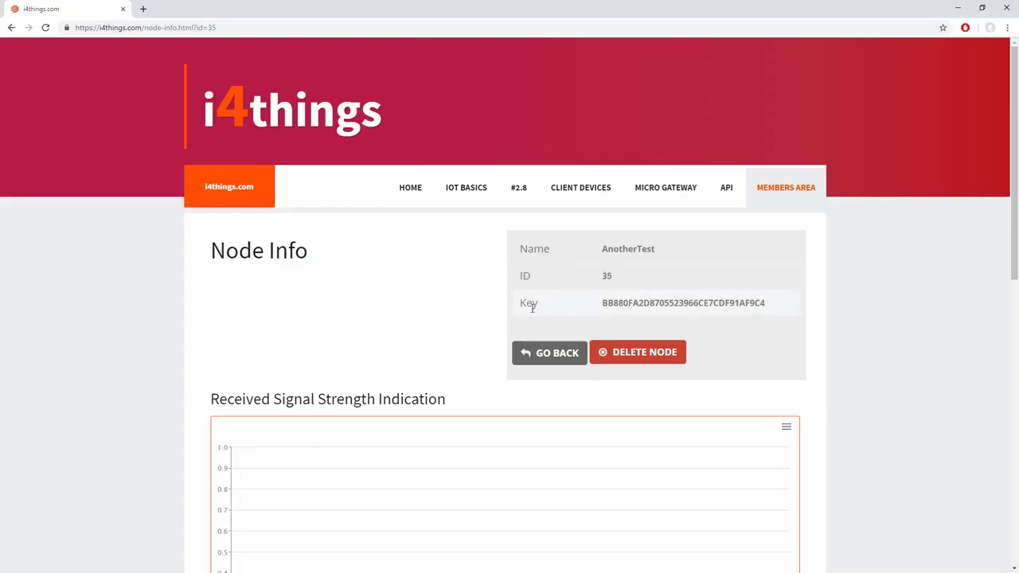
{"action": "left_click_drag", "start_coordinate": [523, 303], "coordinate": [771, 310]}
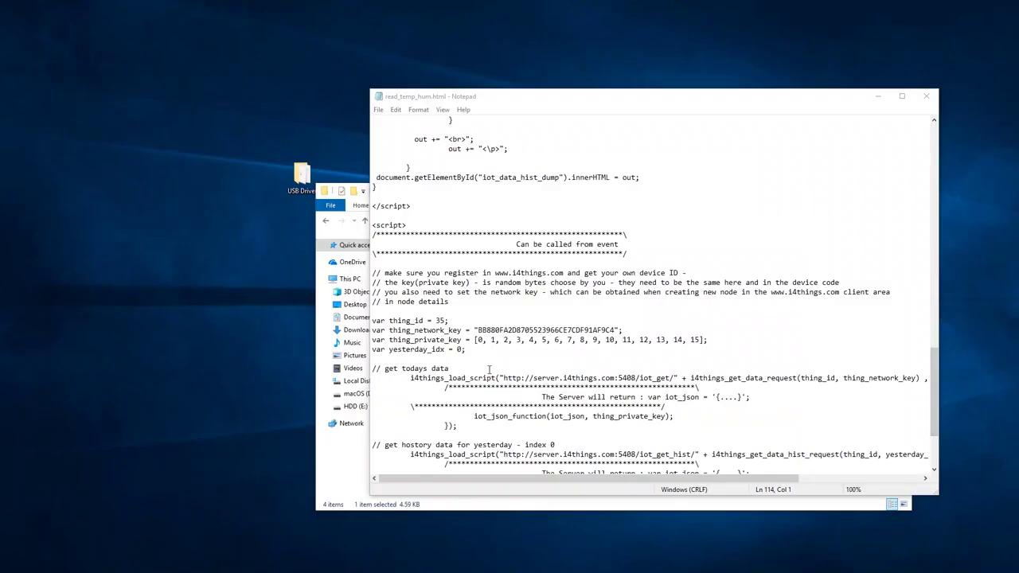
{"action": "left_click_drag", "start_coordinate": [475, 340], "coordinate": [717, 340]}
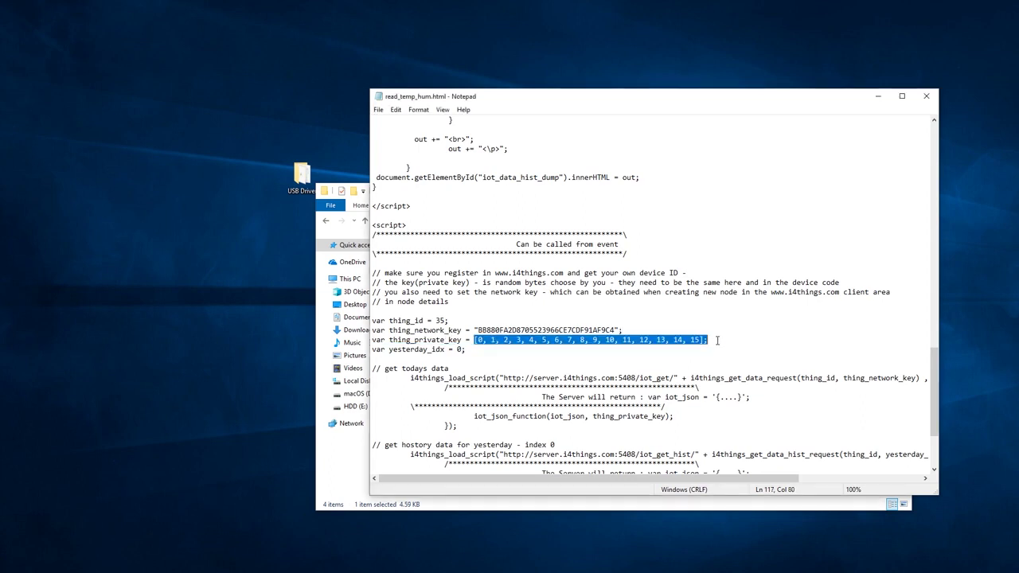
{"action": "left_click", "coordinate": [717, 340]}
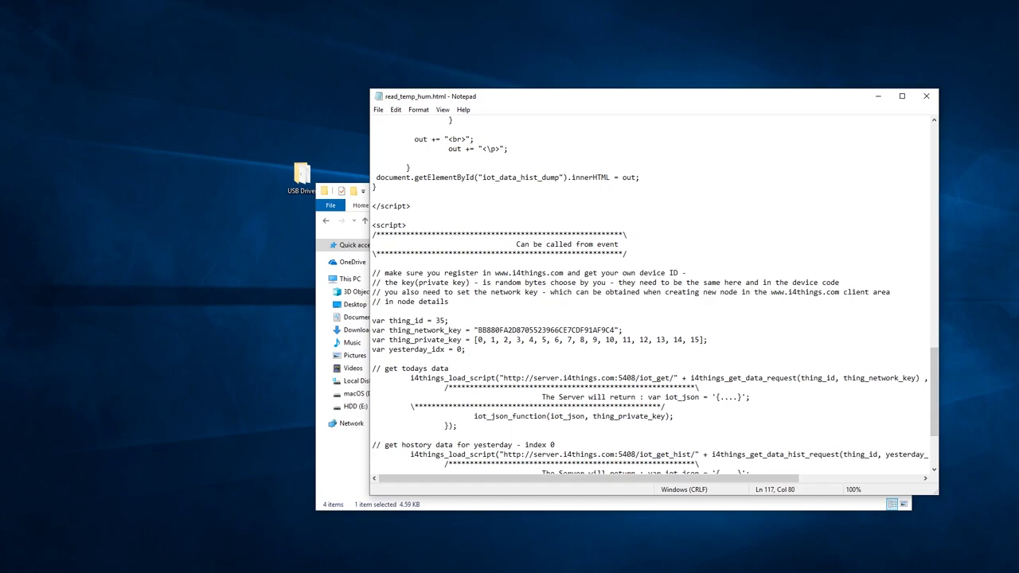
Confirm the private key matches the Arduino sketch's key array, then close Notepad
{"action": "key", "text": "alt+Tab"}
{"action": "left_click_drag", "start_coordinate": [249, 380], "coordinate": [455, 382]}
{"action": "key", "text": "alt+Tab"}
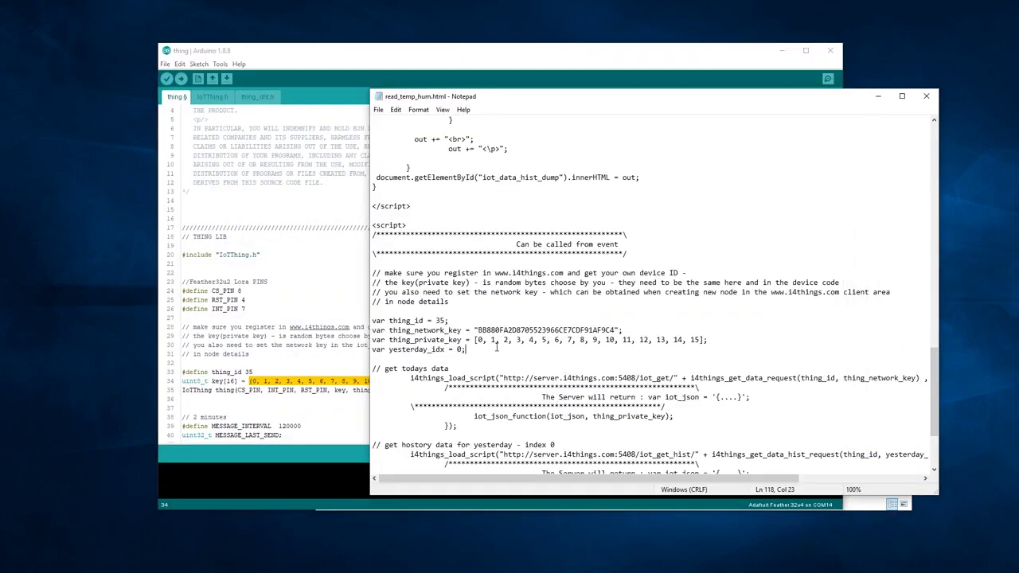
{"action": "left_click_drag", "start_coordinate": [475, 341], "coordinate": [708, 341]}
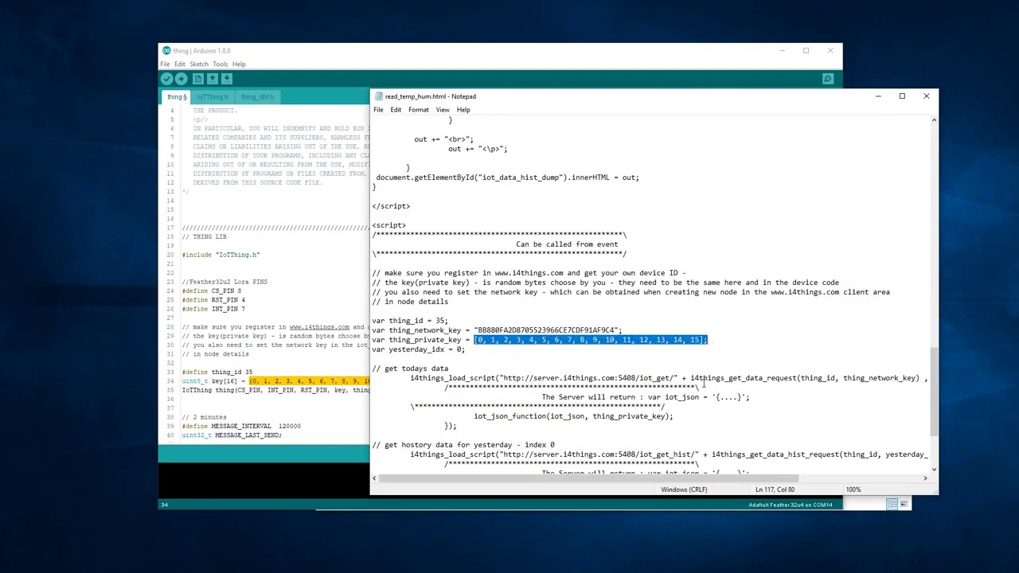
{"action": "left_click", "coordinate": [602, 313]}
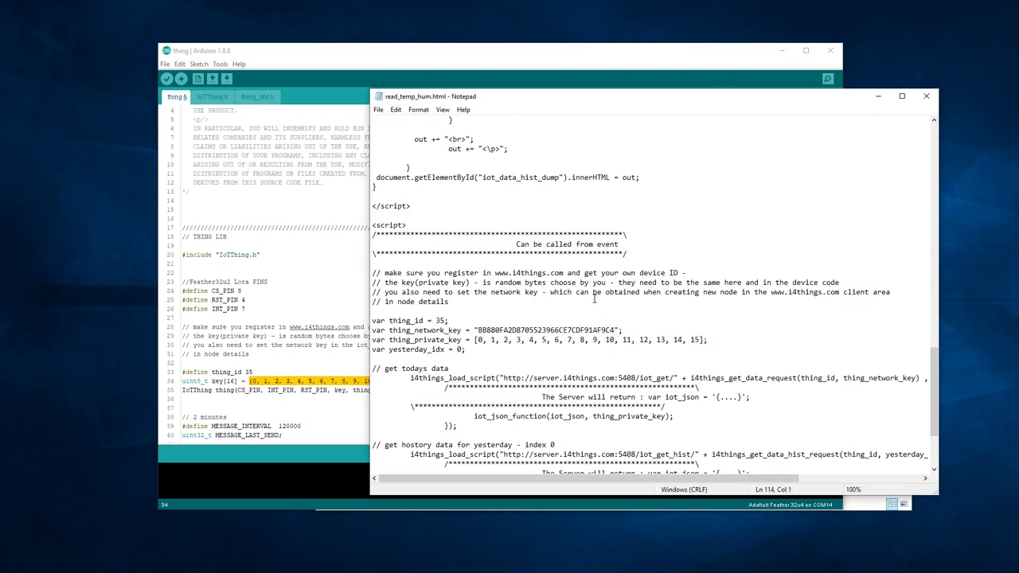
{"action": "left_click", "coordinate": [926, 95]}
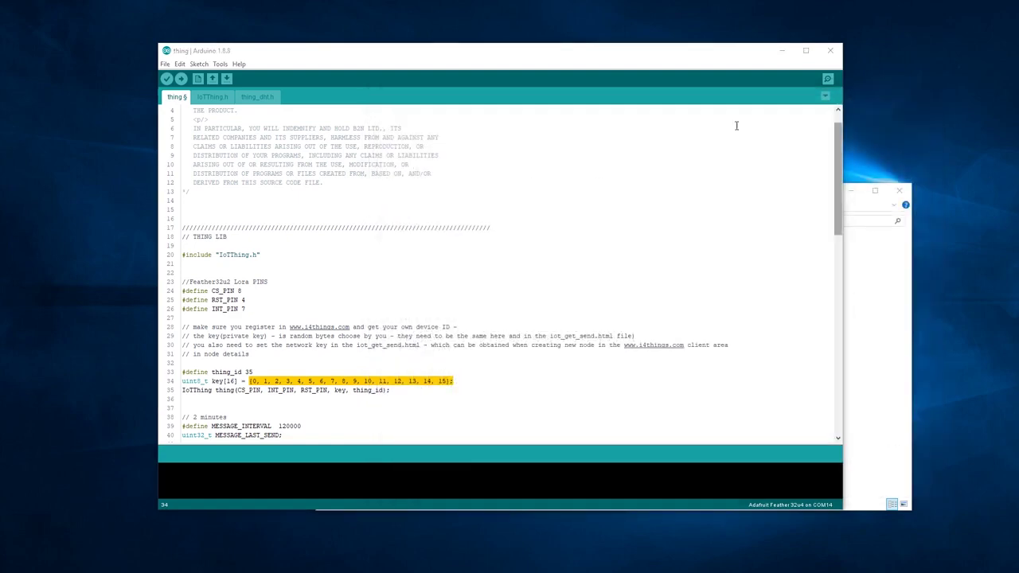
Make sure thing_dht.h defines DHT_PIN 6, then upload the DHT22 sketch to the board
{"action": "left_click", "coordinate": [259, 97]}
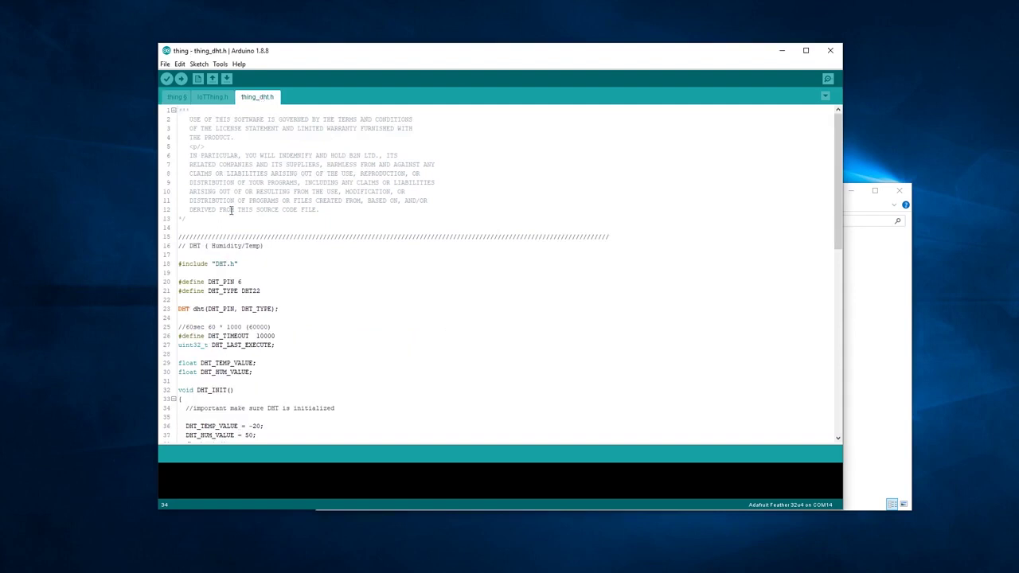
{"action": "left_click_drag", "start_coordinate": [243, 281], "coordinate": [178, 281]}
{"action": "left_click", "coordinate": [258, 279]}
{"action": "key", "text": "shift+Left"}
{"action": "type", "text": "6"}
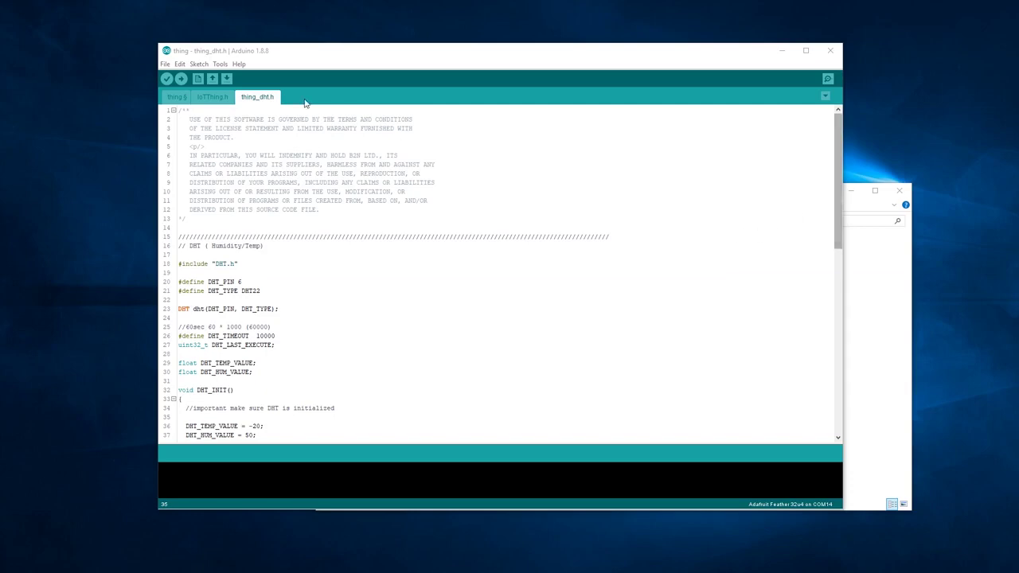
{"action": "left_click", "coordinate": [181, 80]}
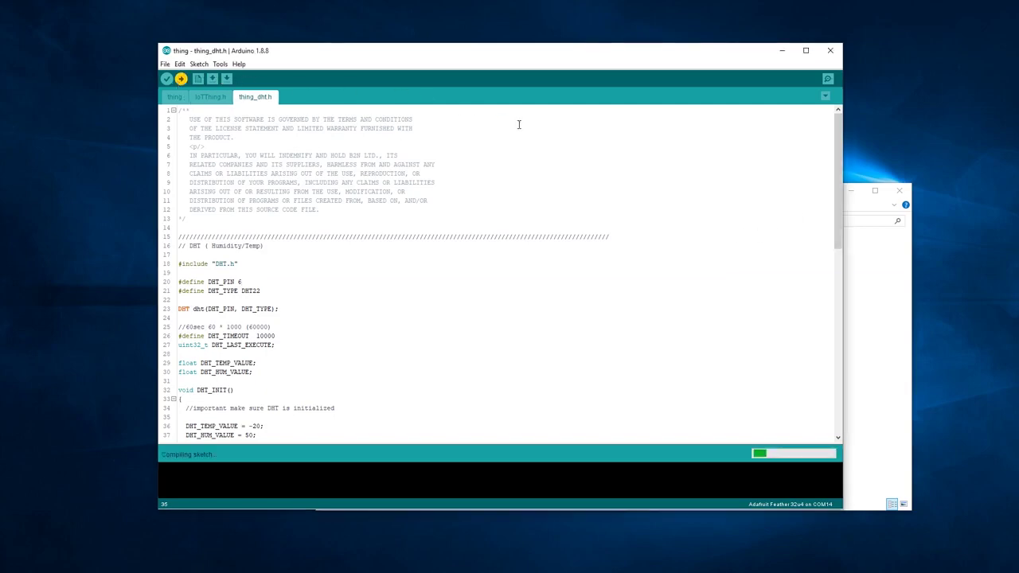
{"action": "left_click", "coordinate": [782, 51]}
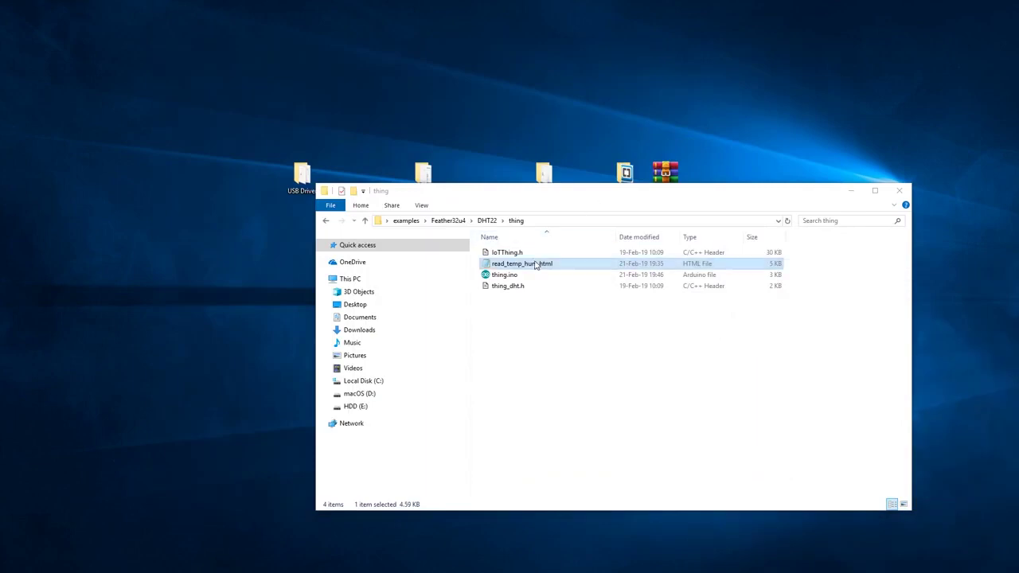
Open read_temp_hum.html in Google Chrome to view thing 35's reading: 24C, 49% humidity
{"action": "right_click", "coordinate": [536, 267]}
{"action": "mouse_move", "coordinate": [703, 348]}
{"action": "left_click", "coordinate": [764, 353]}
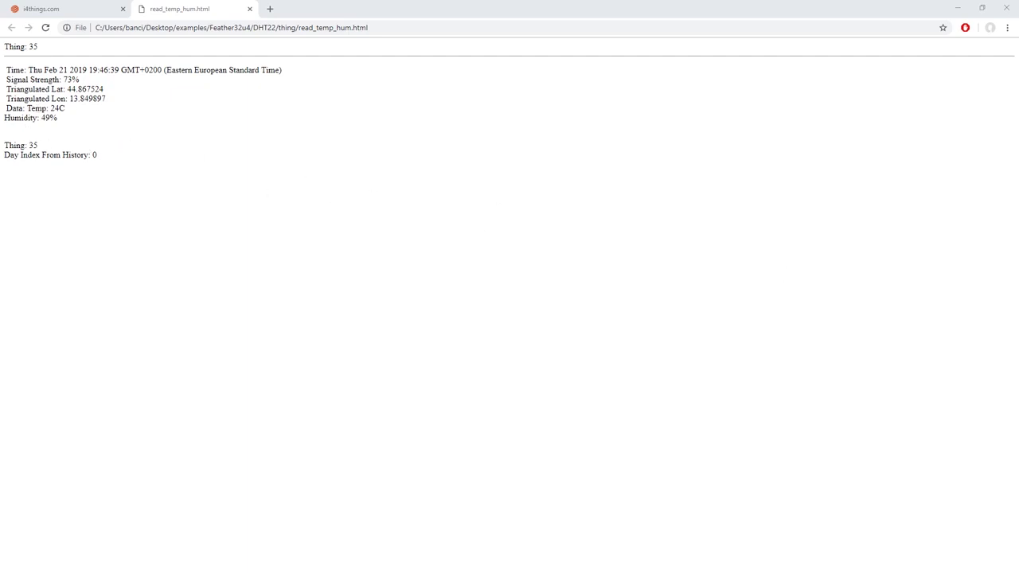
{"action": "key", "text": "alt+Tab"}
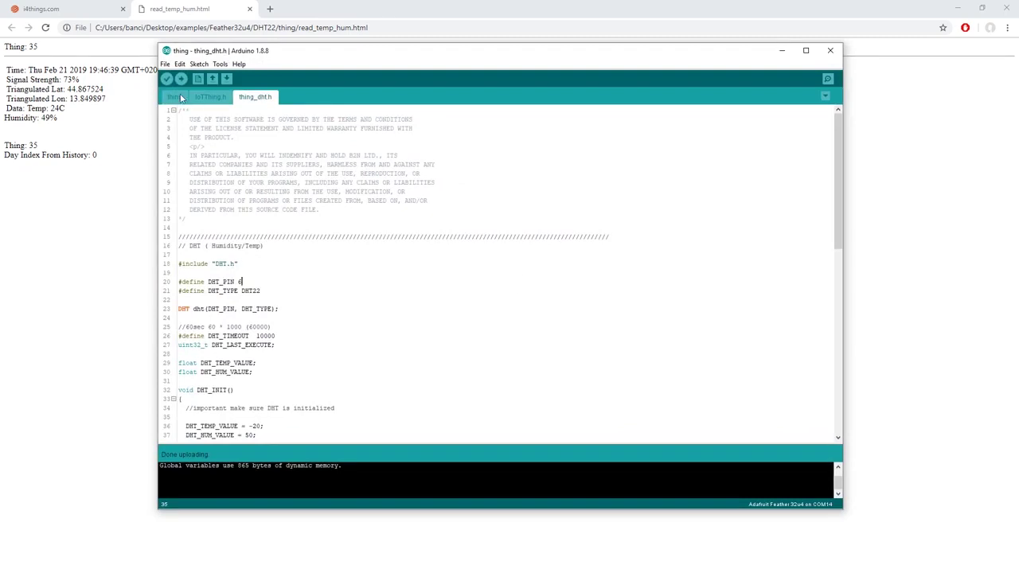
Scroll to the thing sketch's loop and highlight DHT_TEMP_GET and DHT_HUM_GET on lines 79-80
{"action": "scroll", "coordinate": [205, 109], "scroll_direction": "down", "scroll_amount": 1}
{"action": "scroll", "coordinate": [205, 109], "scroll_direction": "down", "scroll_amount": 9}
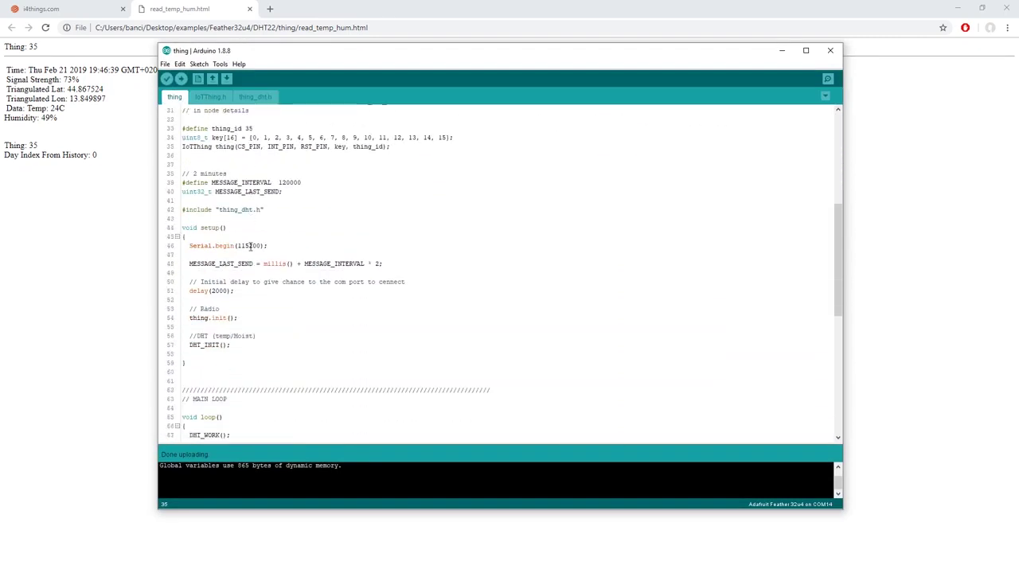
{"action": "scroll", "coordinate": [245, 263], "scroll_direction": "down", "scroll_amount": 8}
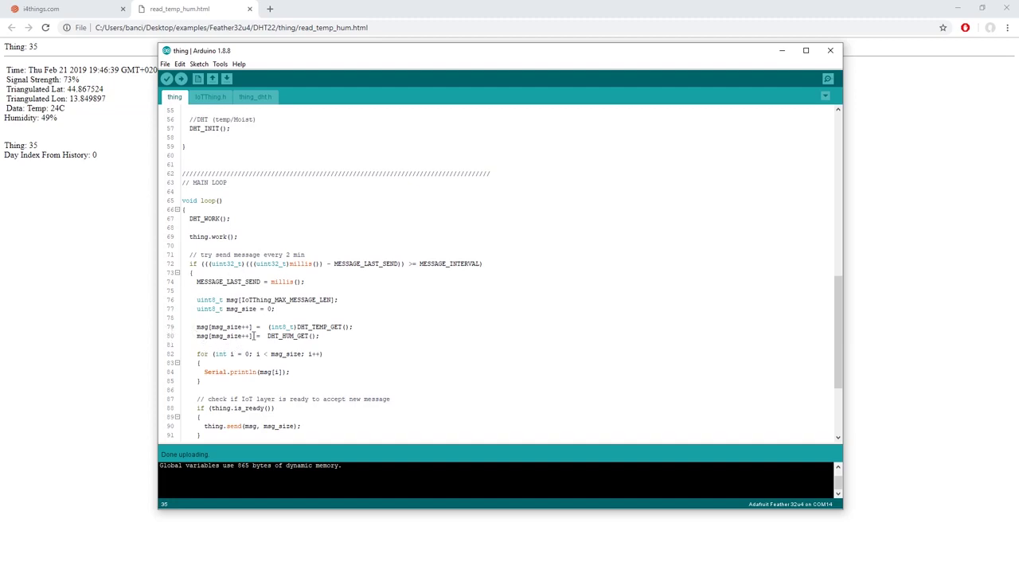
{"action": "left_click_drag", "start_coordinate": [296, 326], "coordinate": [339, 326]}
{"action": "left_click_drag", "start_coordinate": [268, 335], "coordinate": [312, 335]}
{"action": "left_click", "coordinate": [312, 326]}
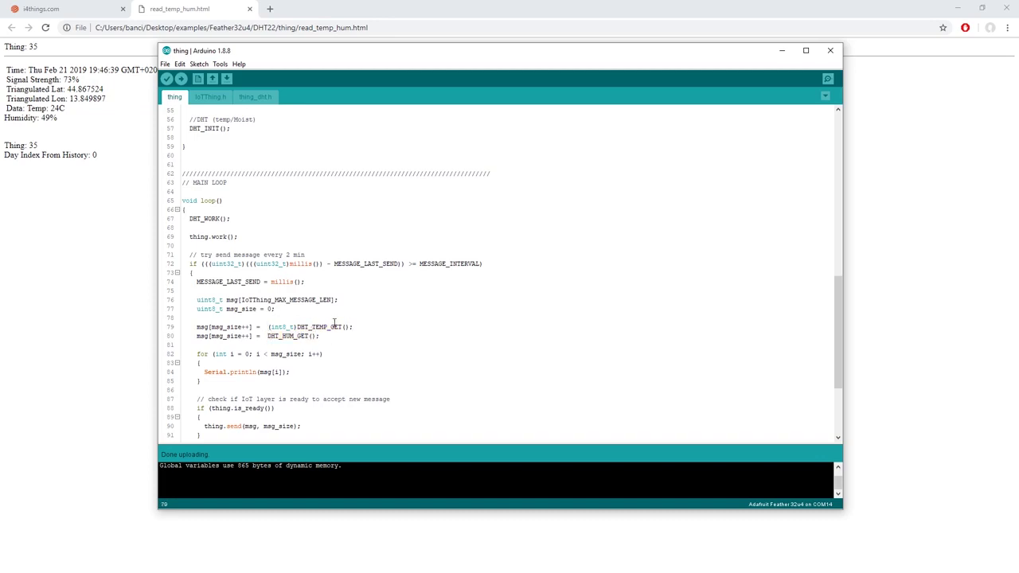